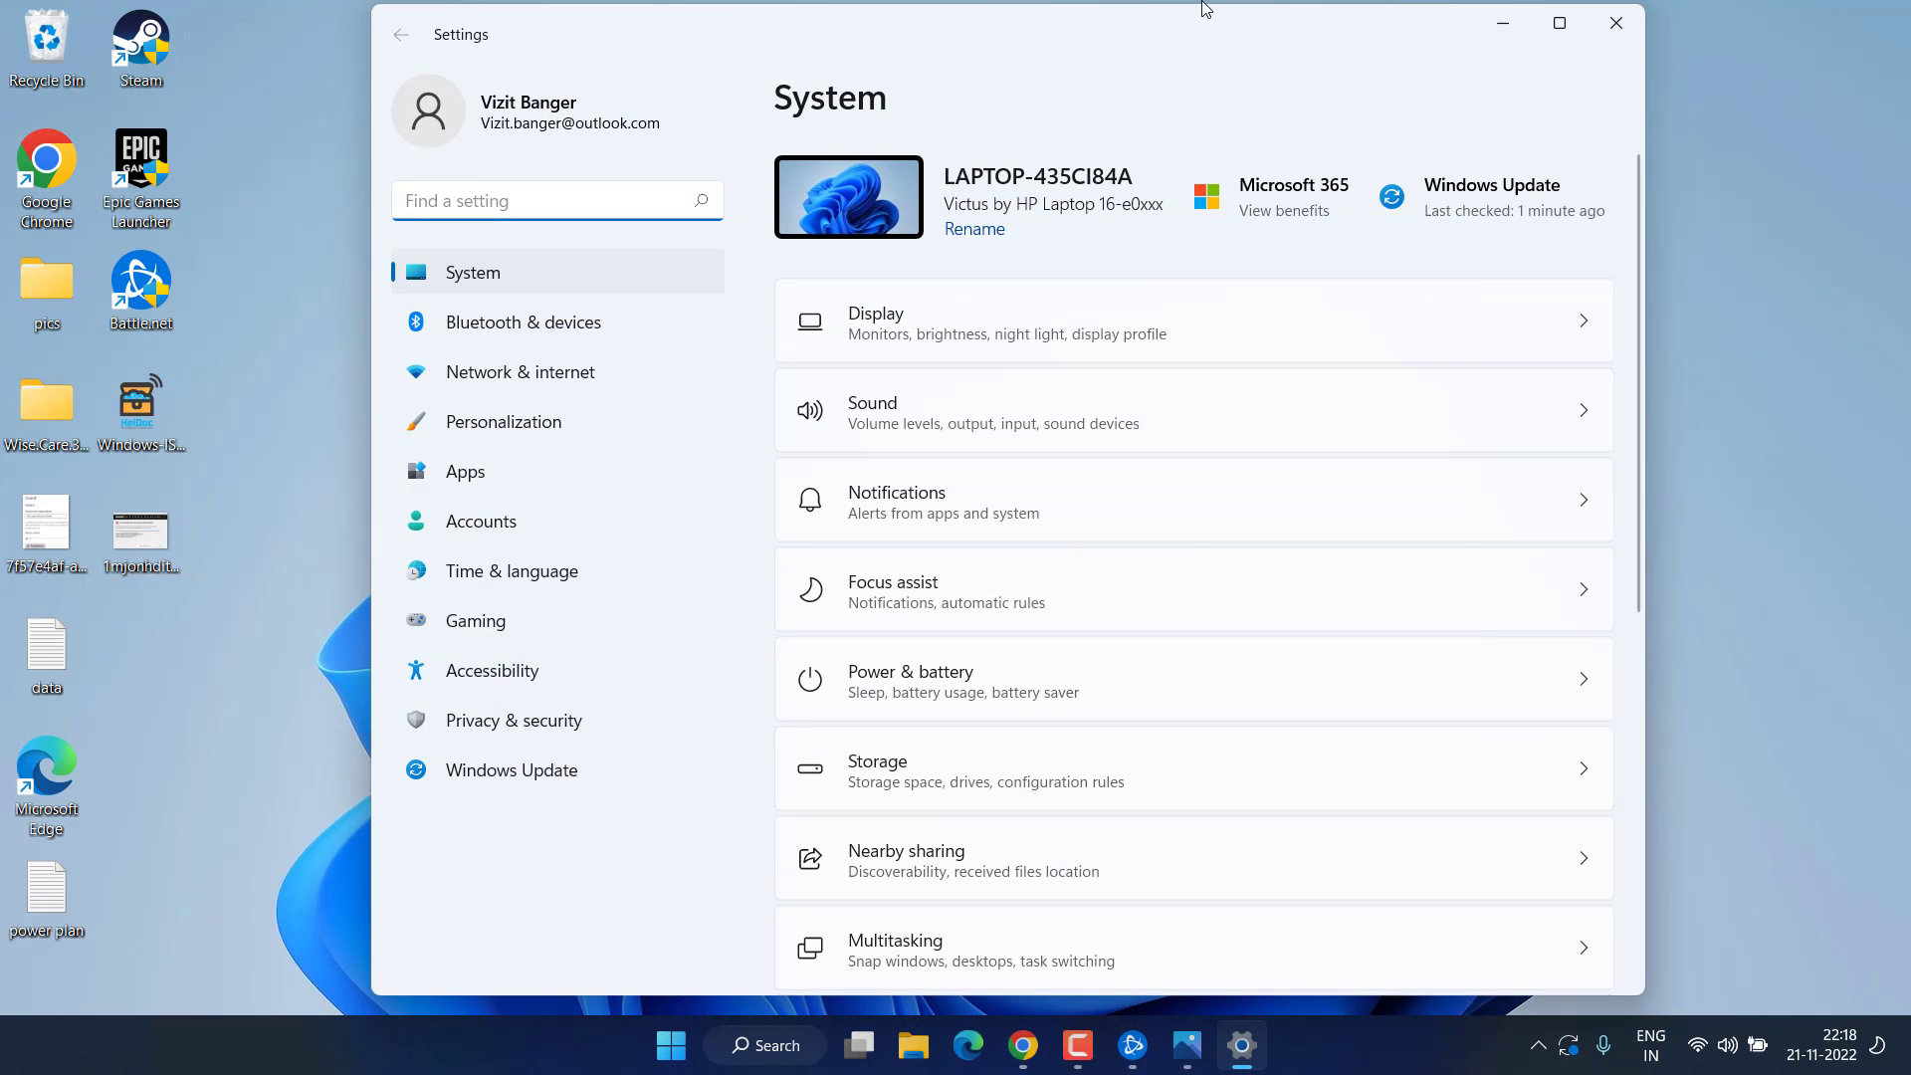
# Step: Check the Windows Update page, which offers version 22H2, then close Settings
pyautogui.click(479, 769)
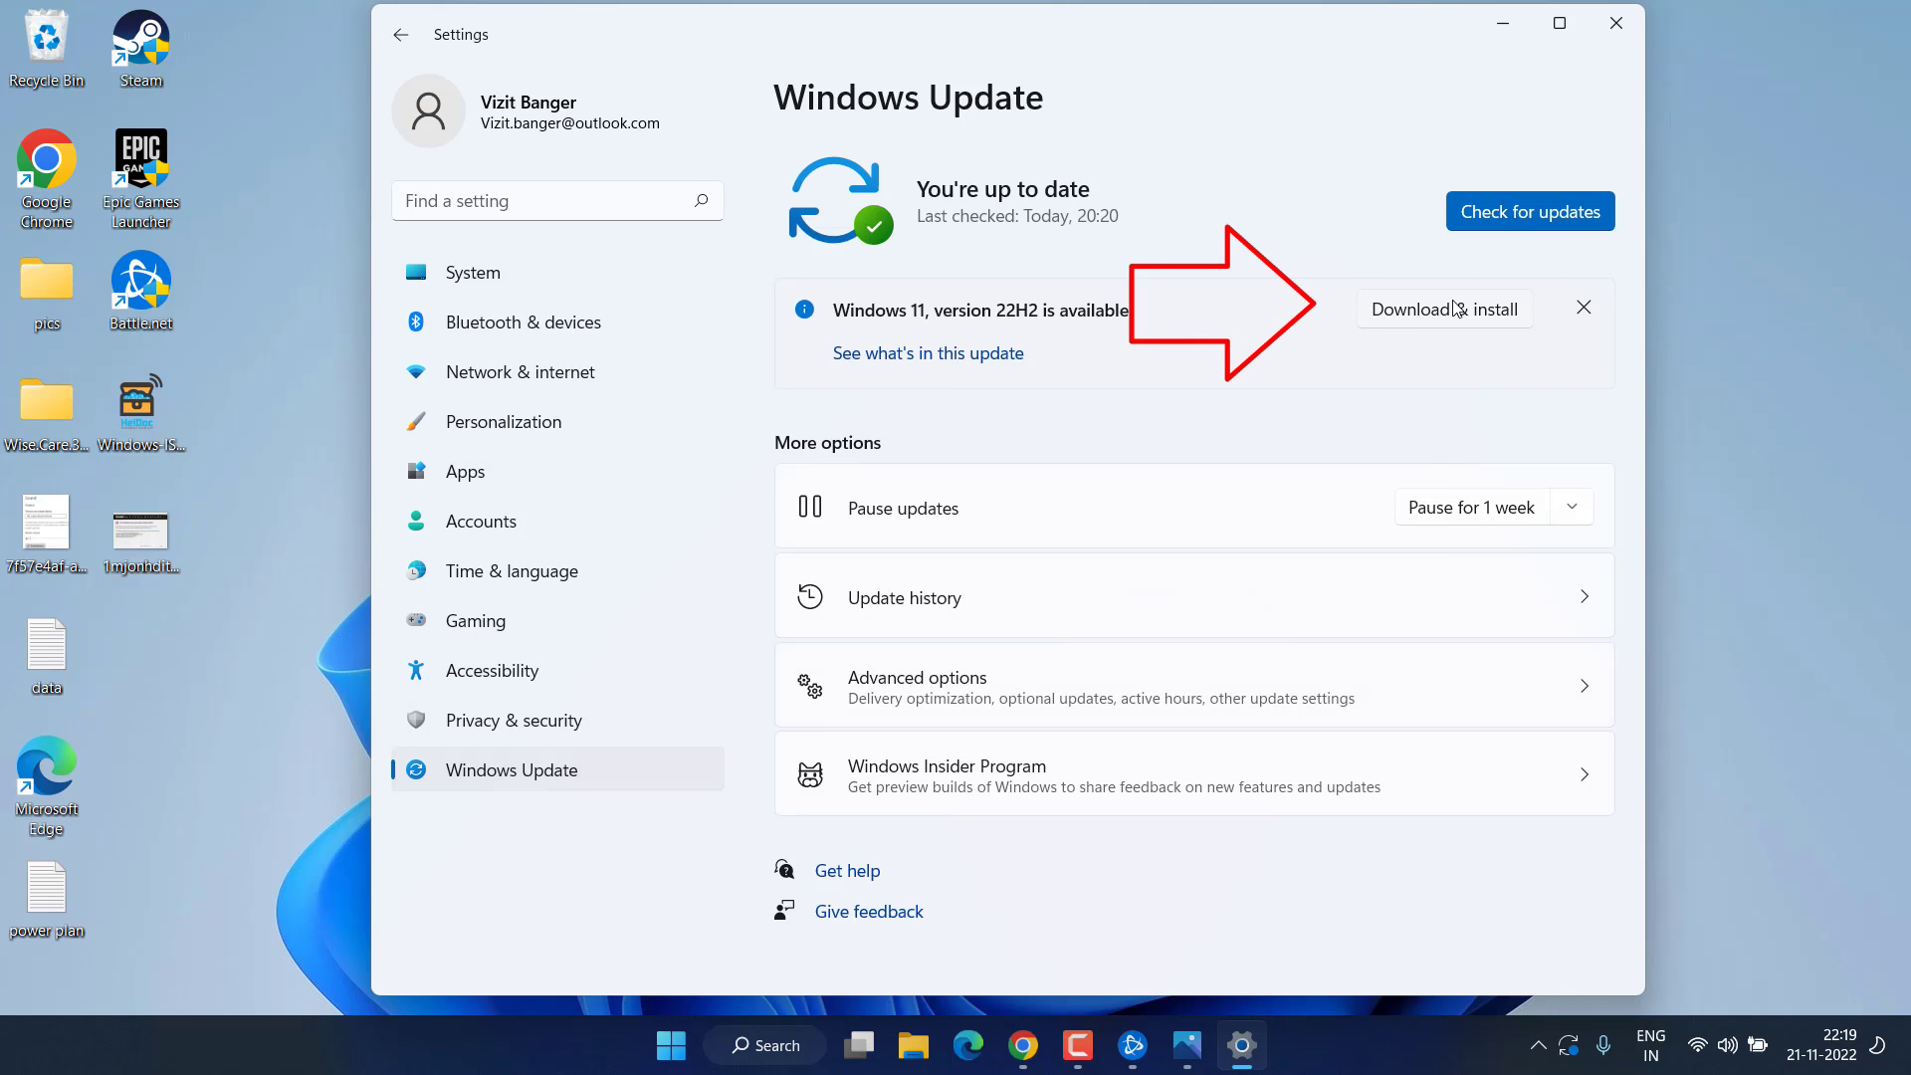
pyautogui.click(1612, 30)
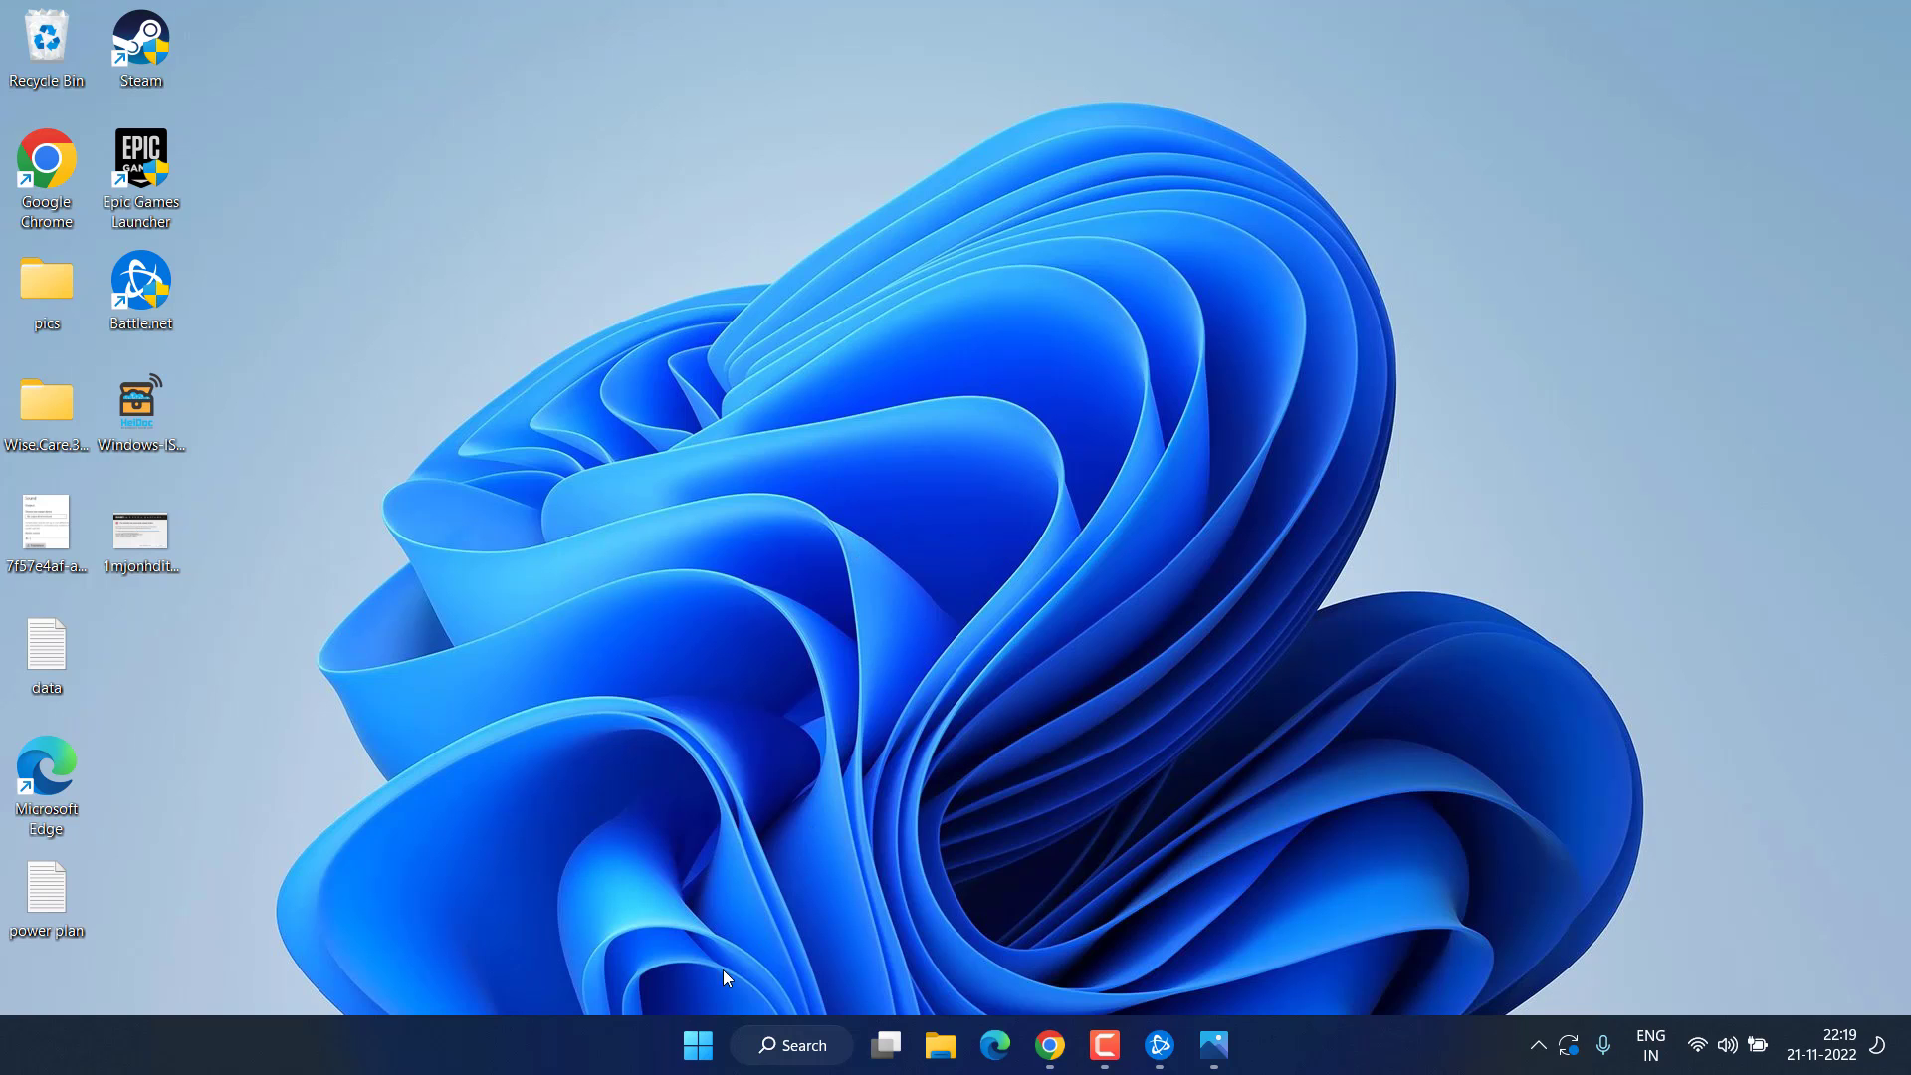
# Step: Open Windows Security's Firewall & network protection and show the 'Allow an app through firewall' list
pyautogui.press('super')
pyautogui.write('window')
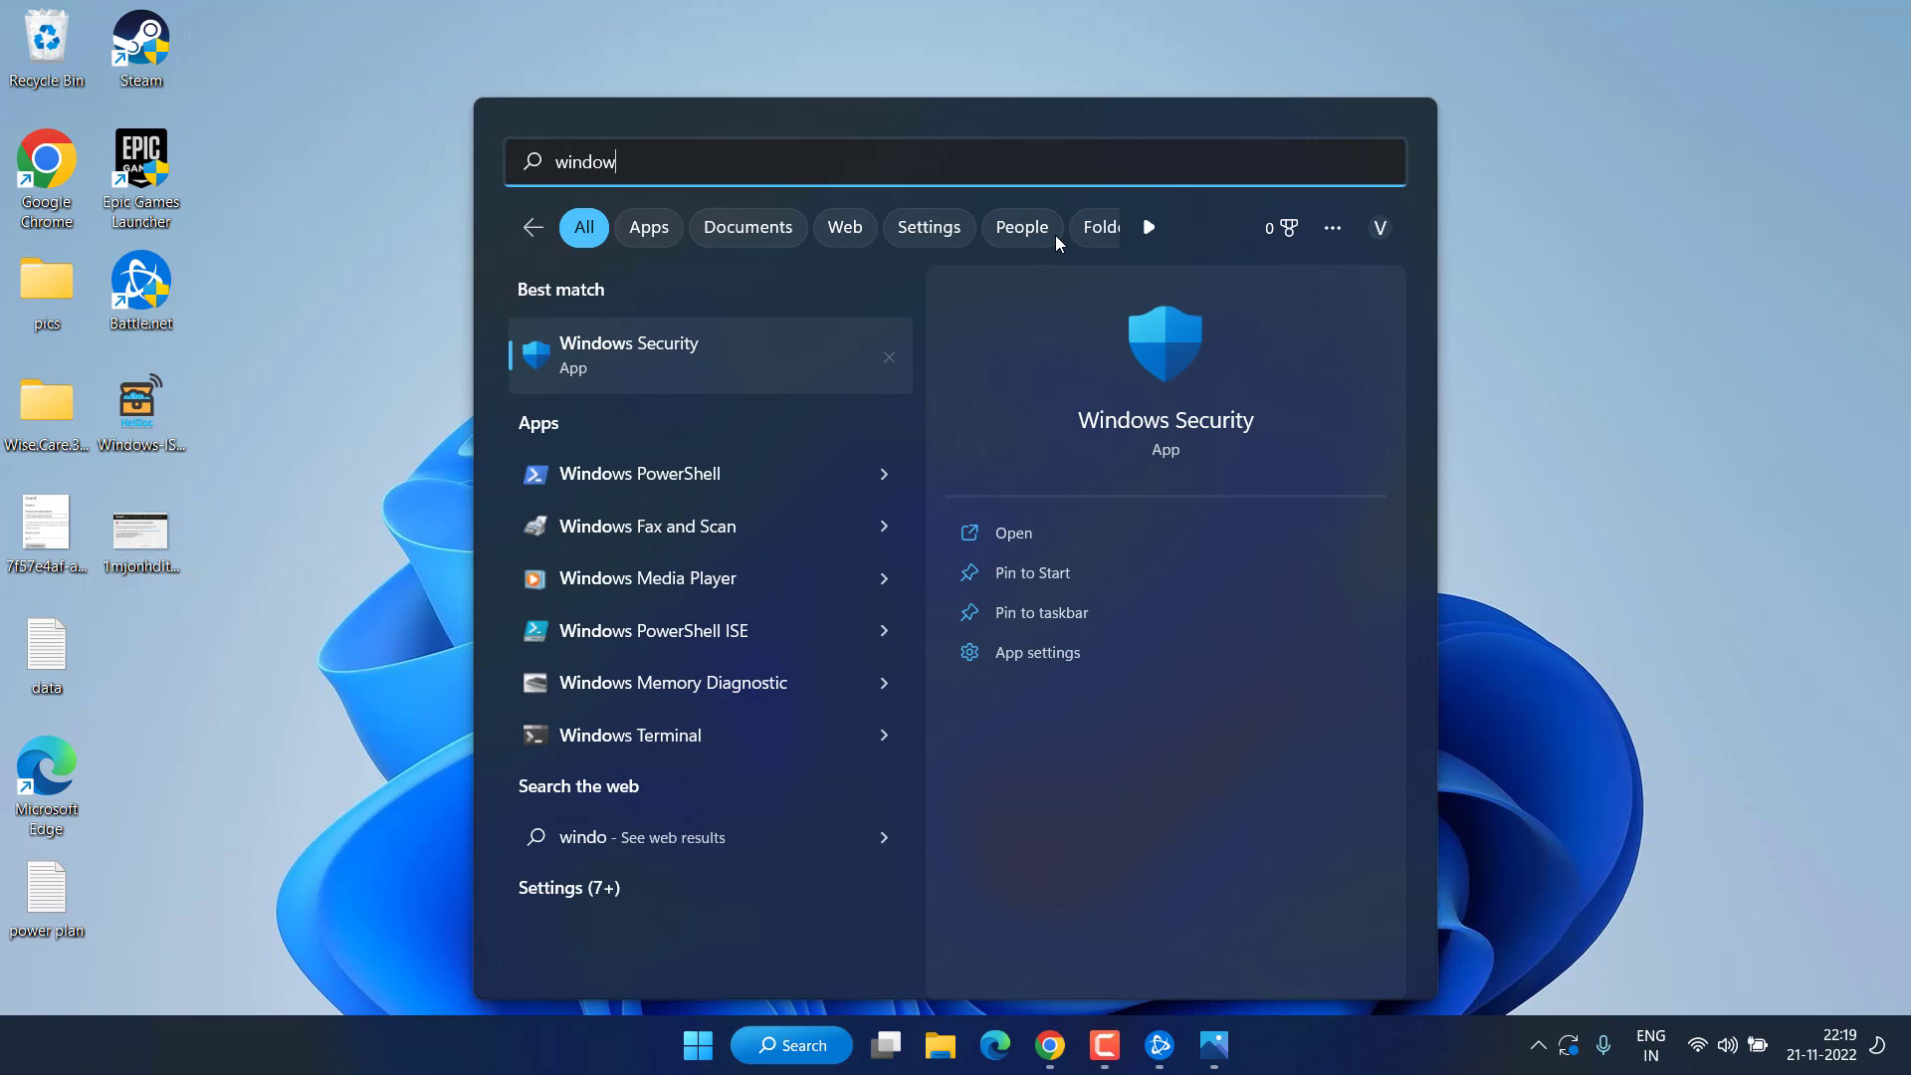
pyautogui.write('s')
pyautogui.click(1168, 367)
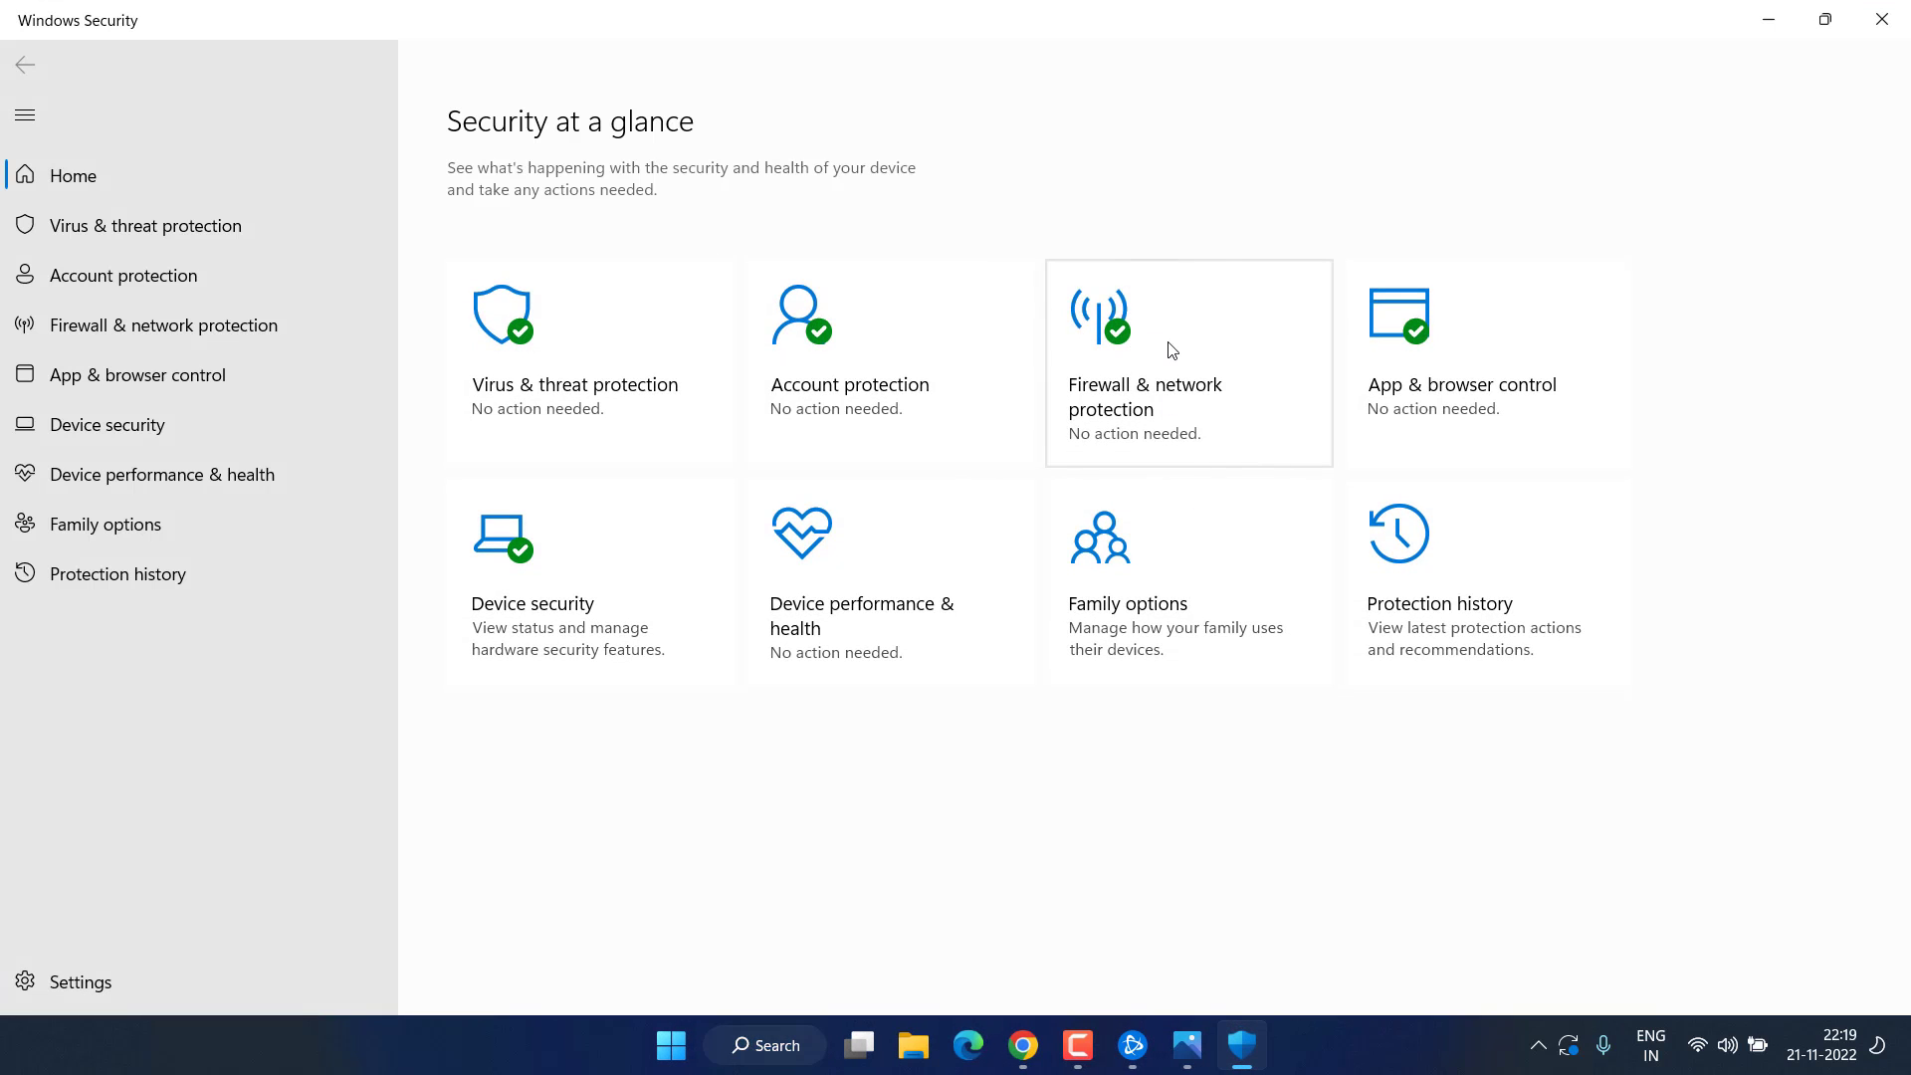
pyautogui.click(1168, 408)
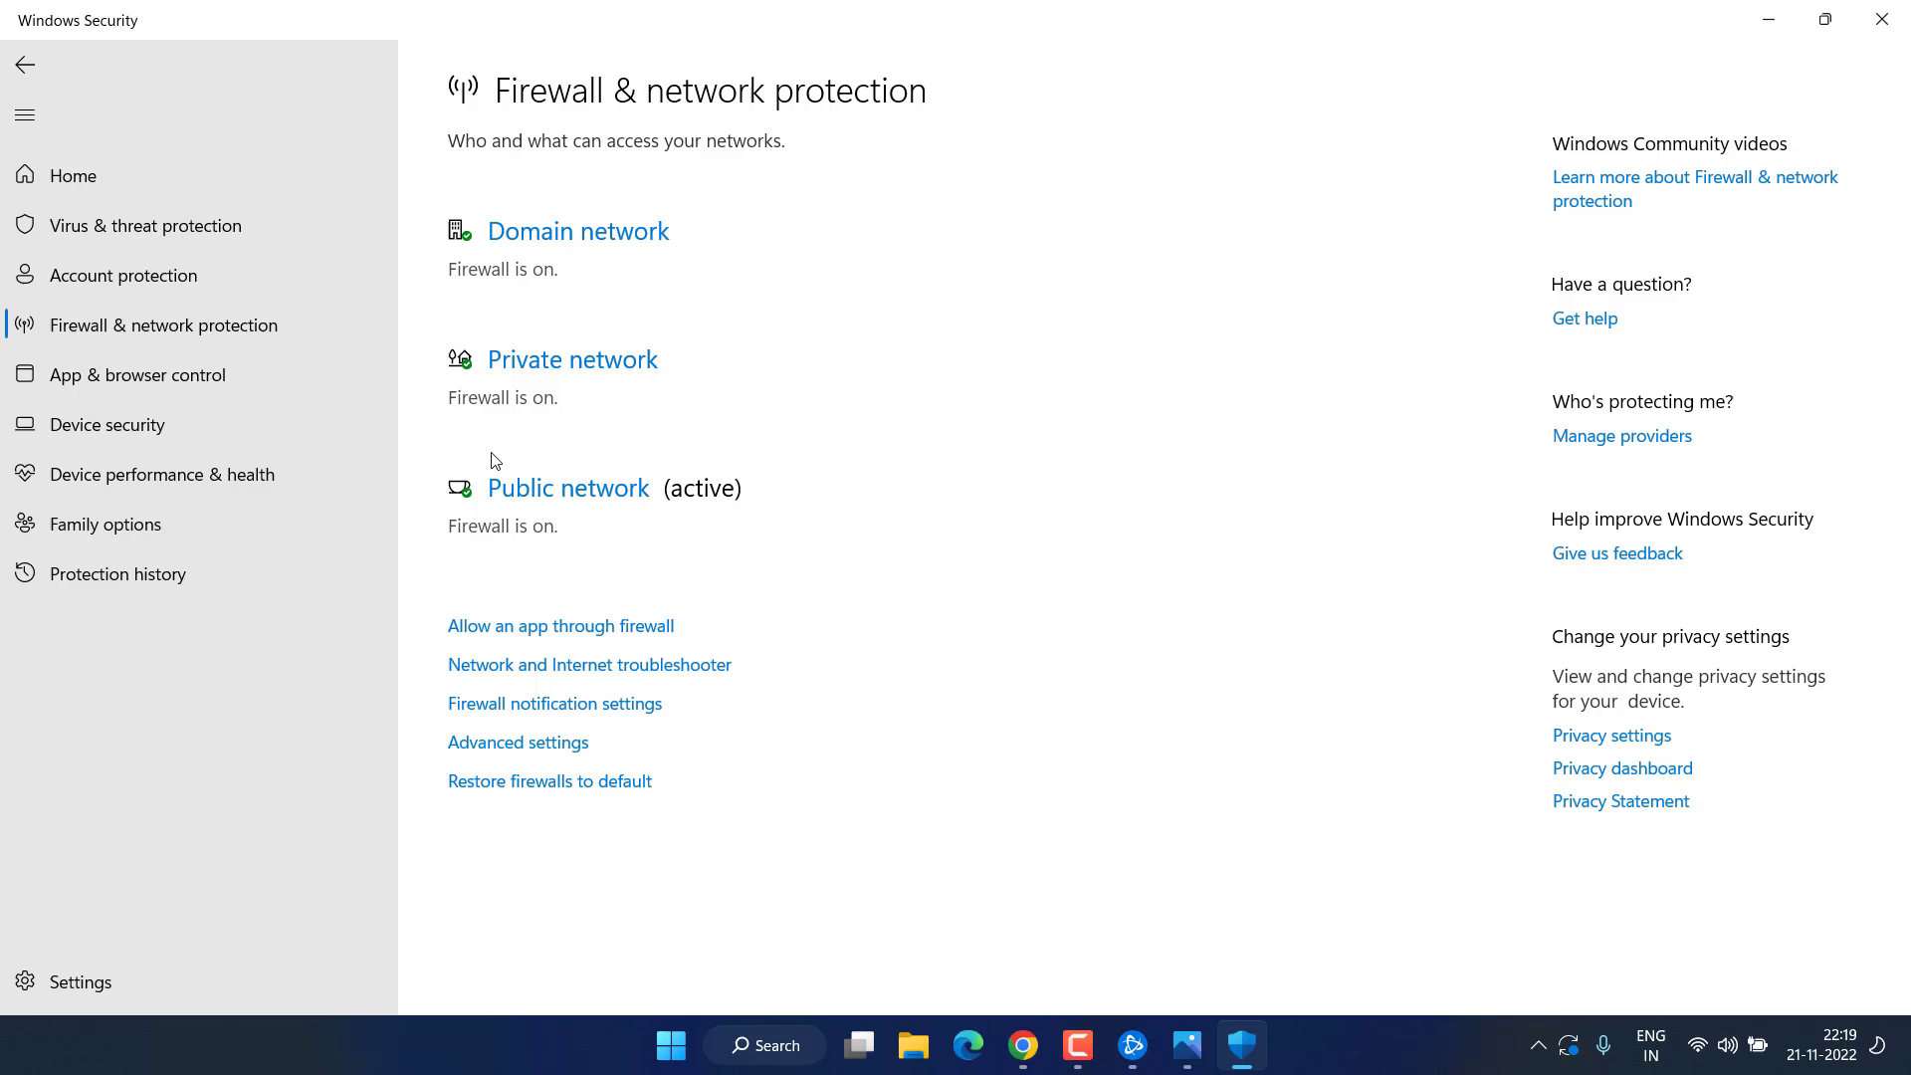
pyautogui.click(582, 629)
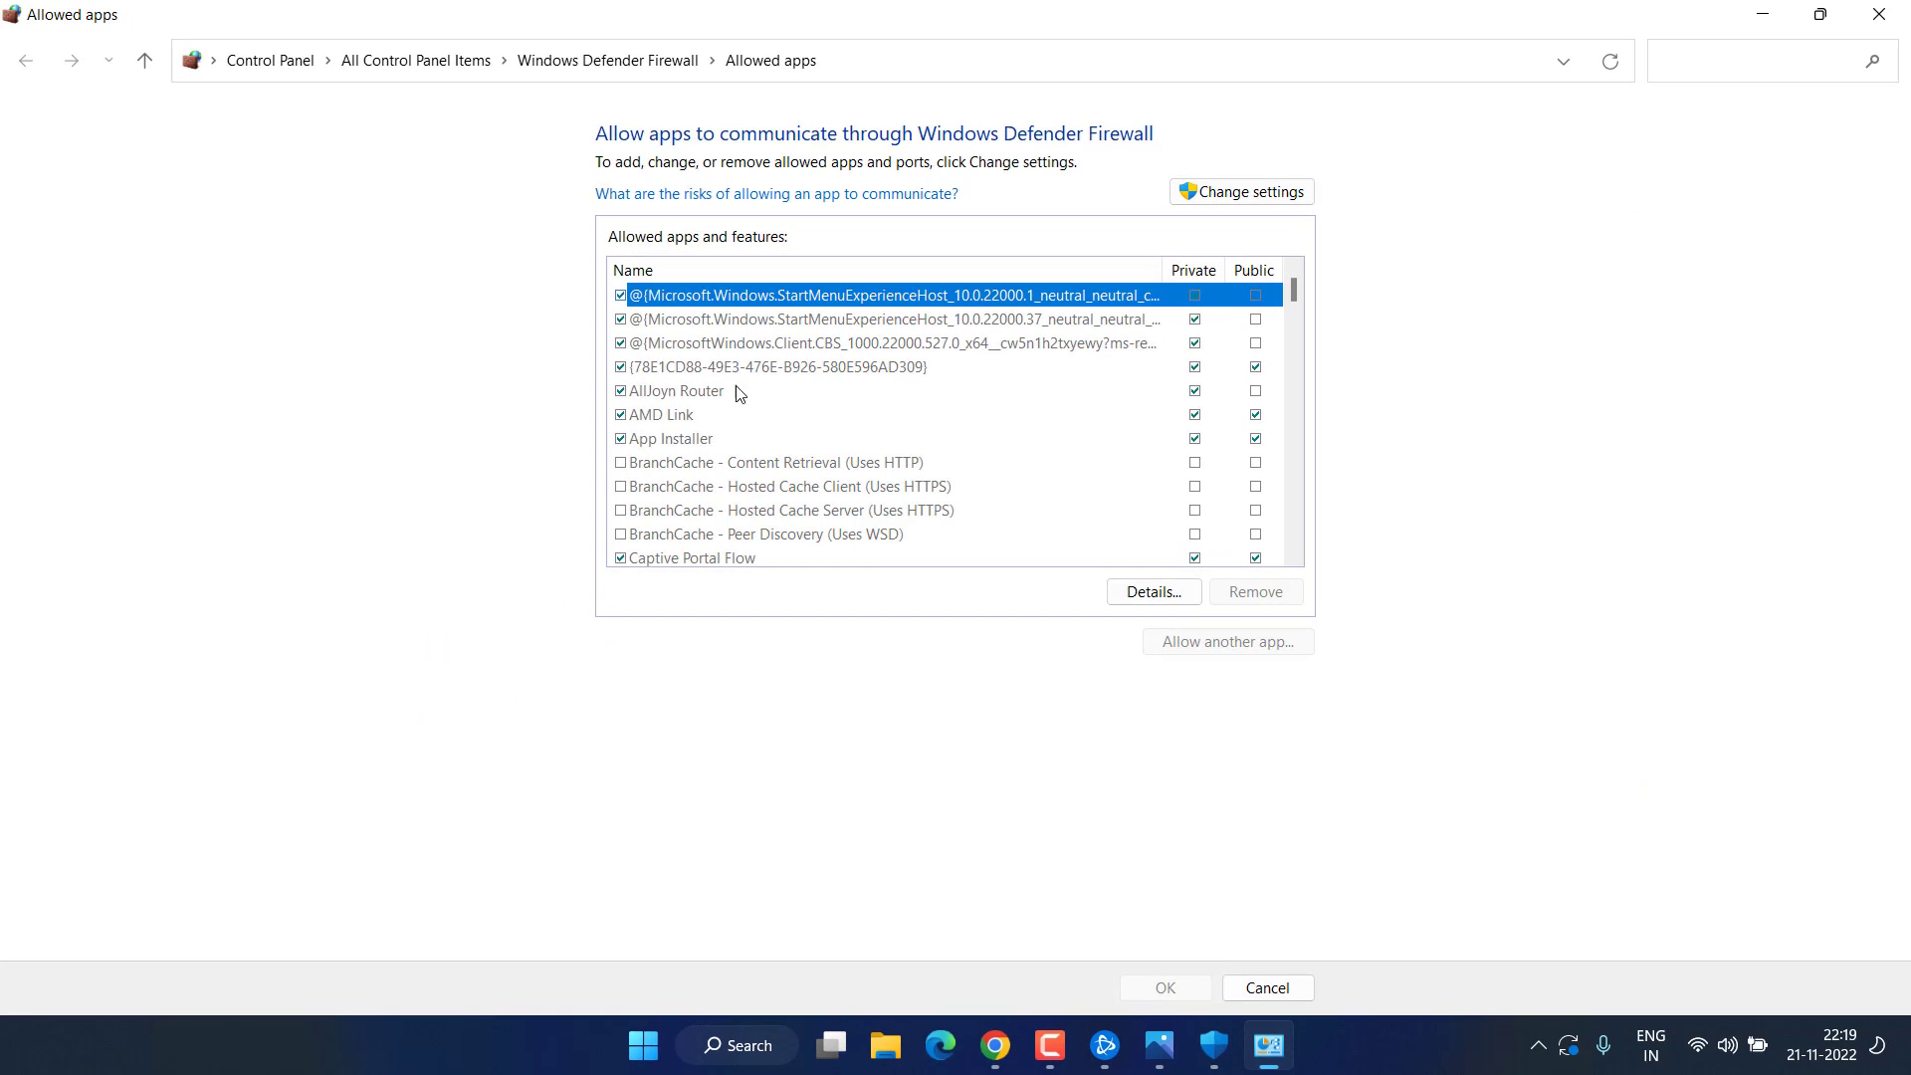
# Step: Select Steam in the allowed apps list, unlock it with Change settings, and start 'Allow another app'
pyautogui.click(674, 490)
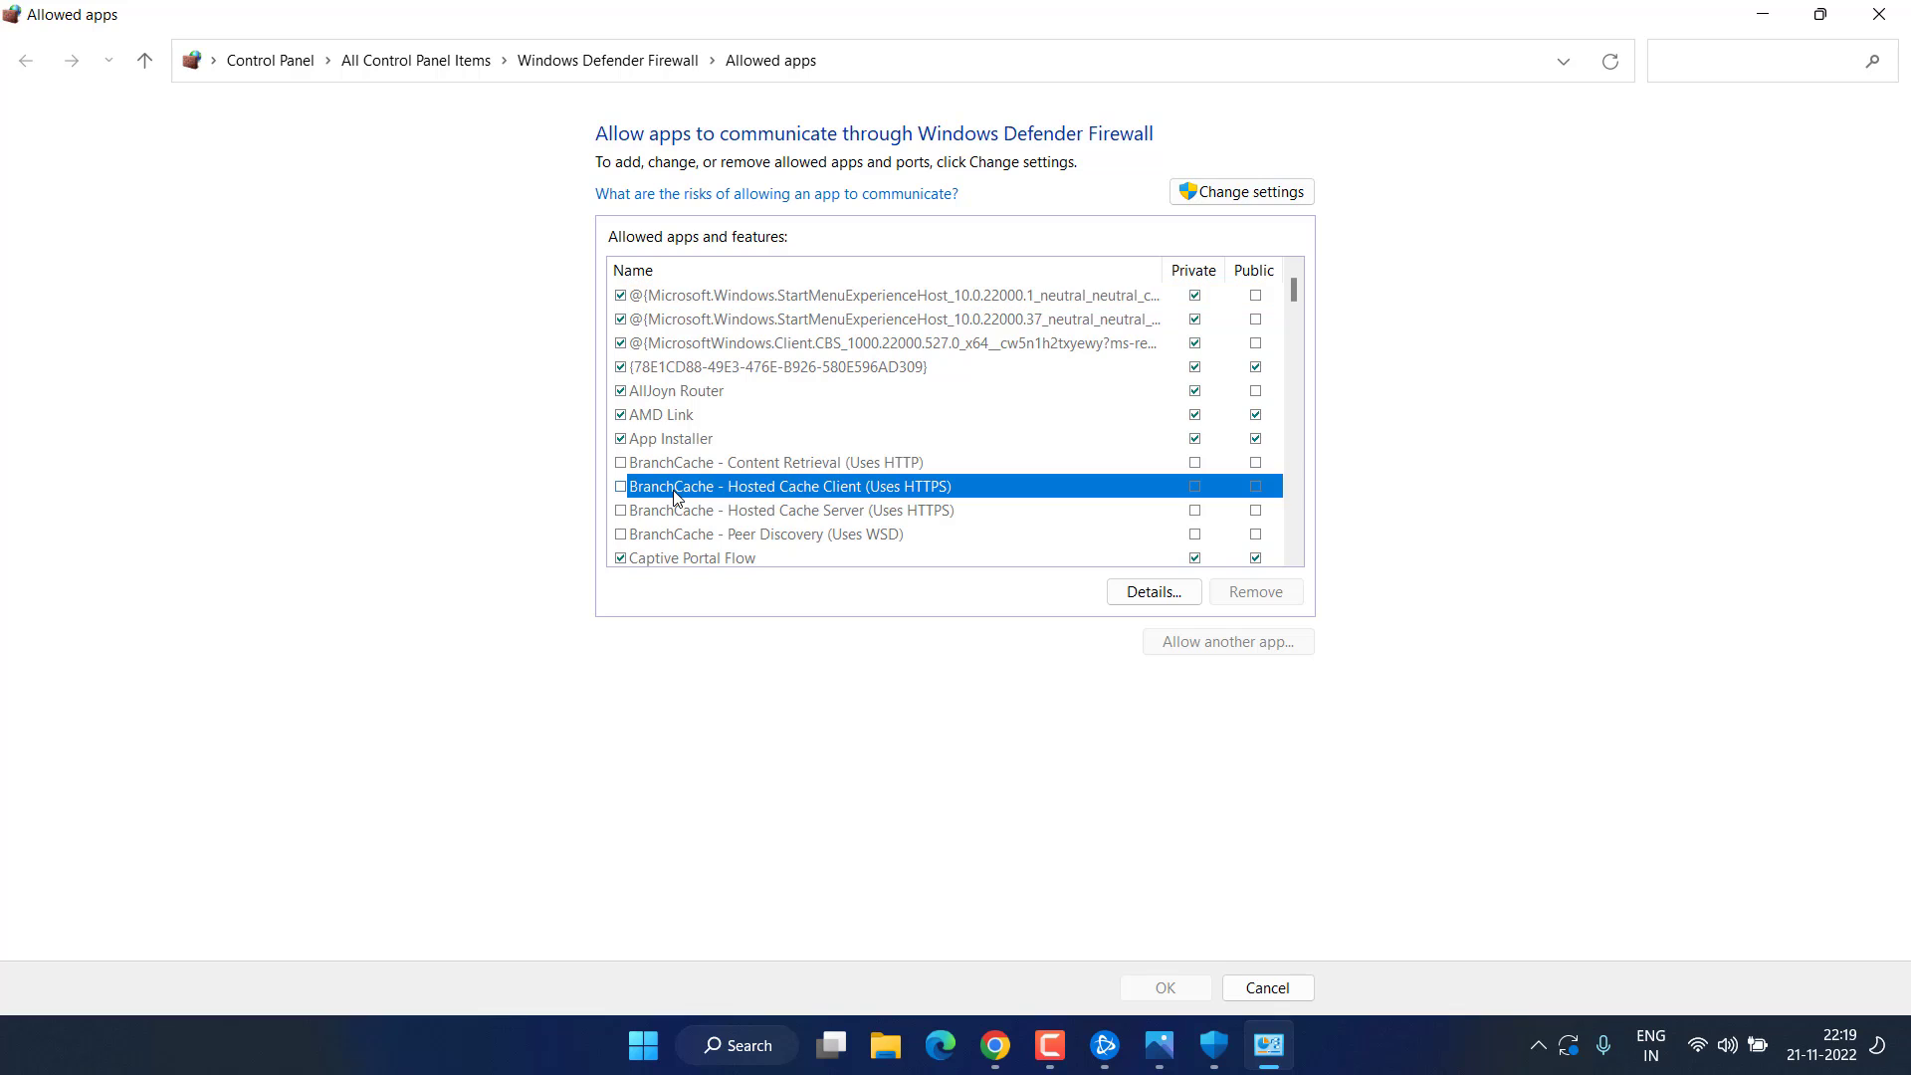
pyautogui.press('s')
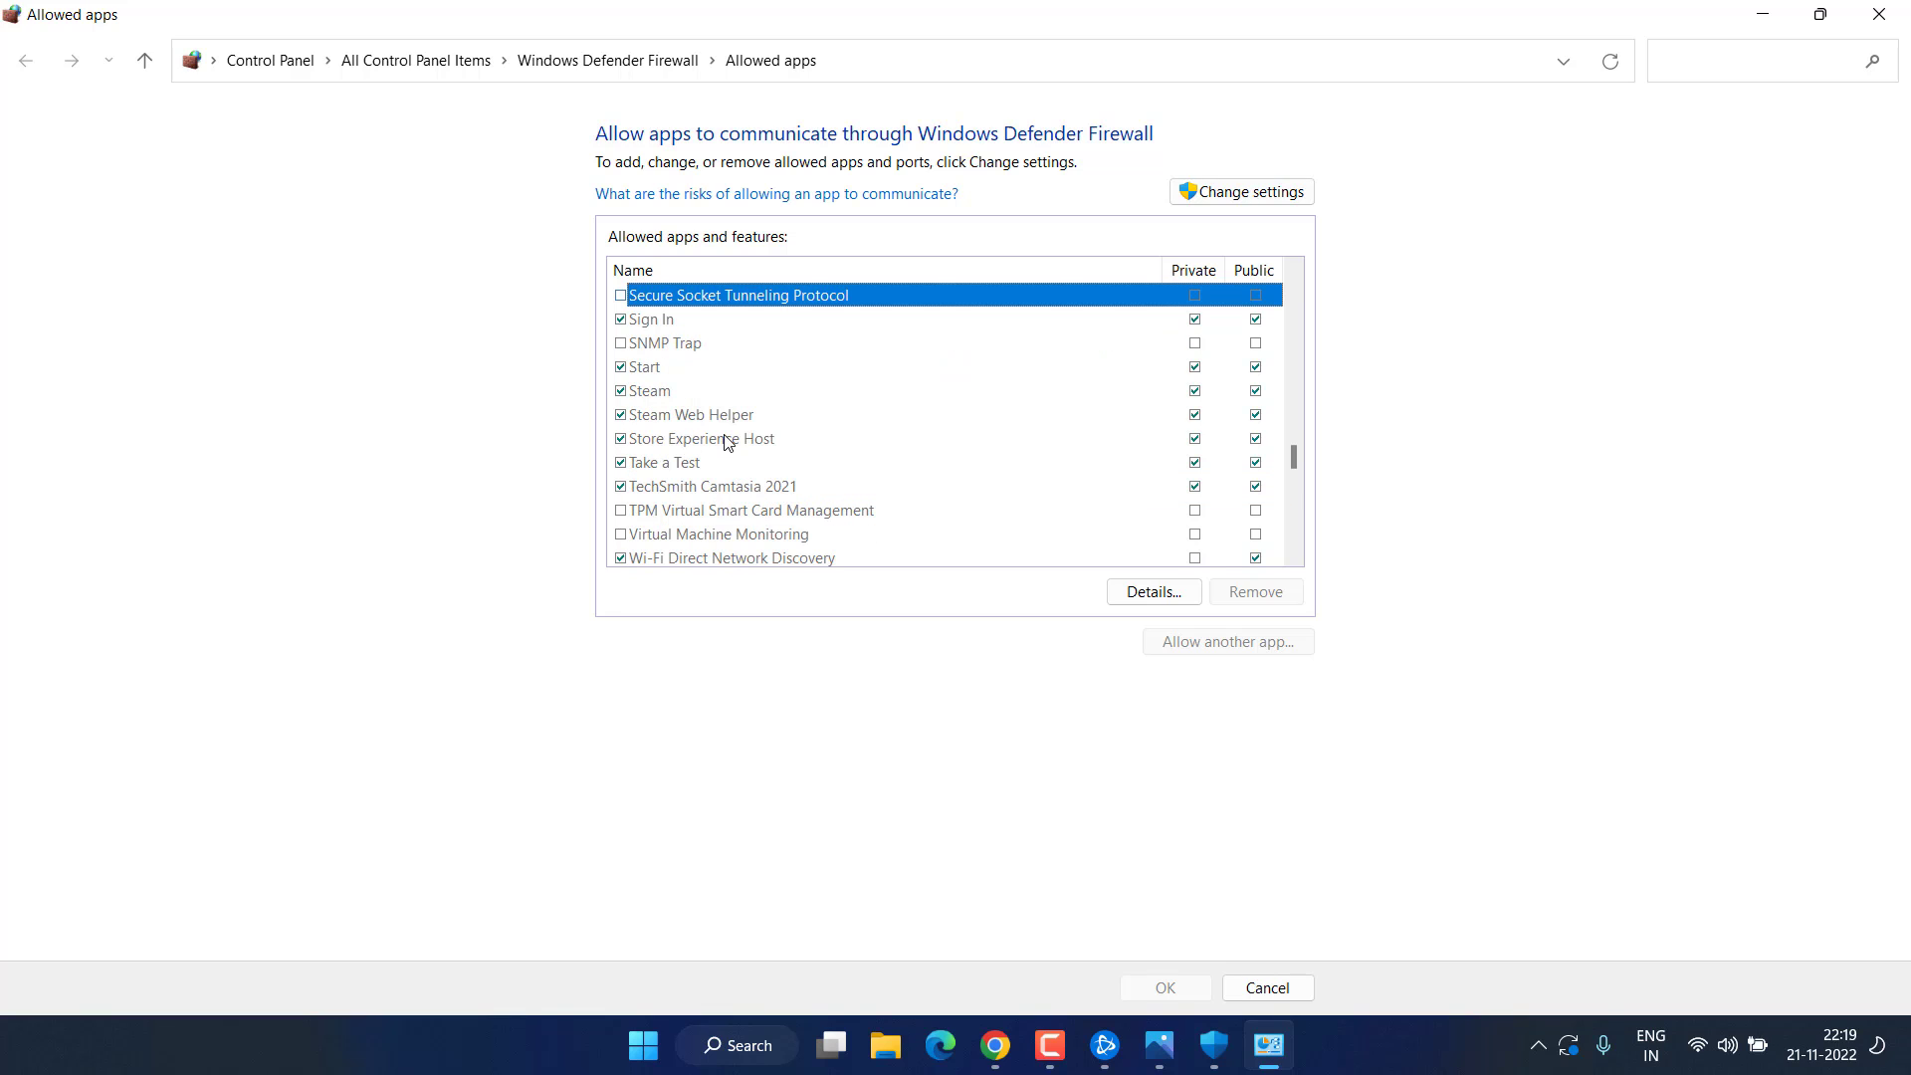
pyautogui.click(639, 395)
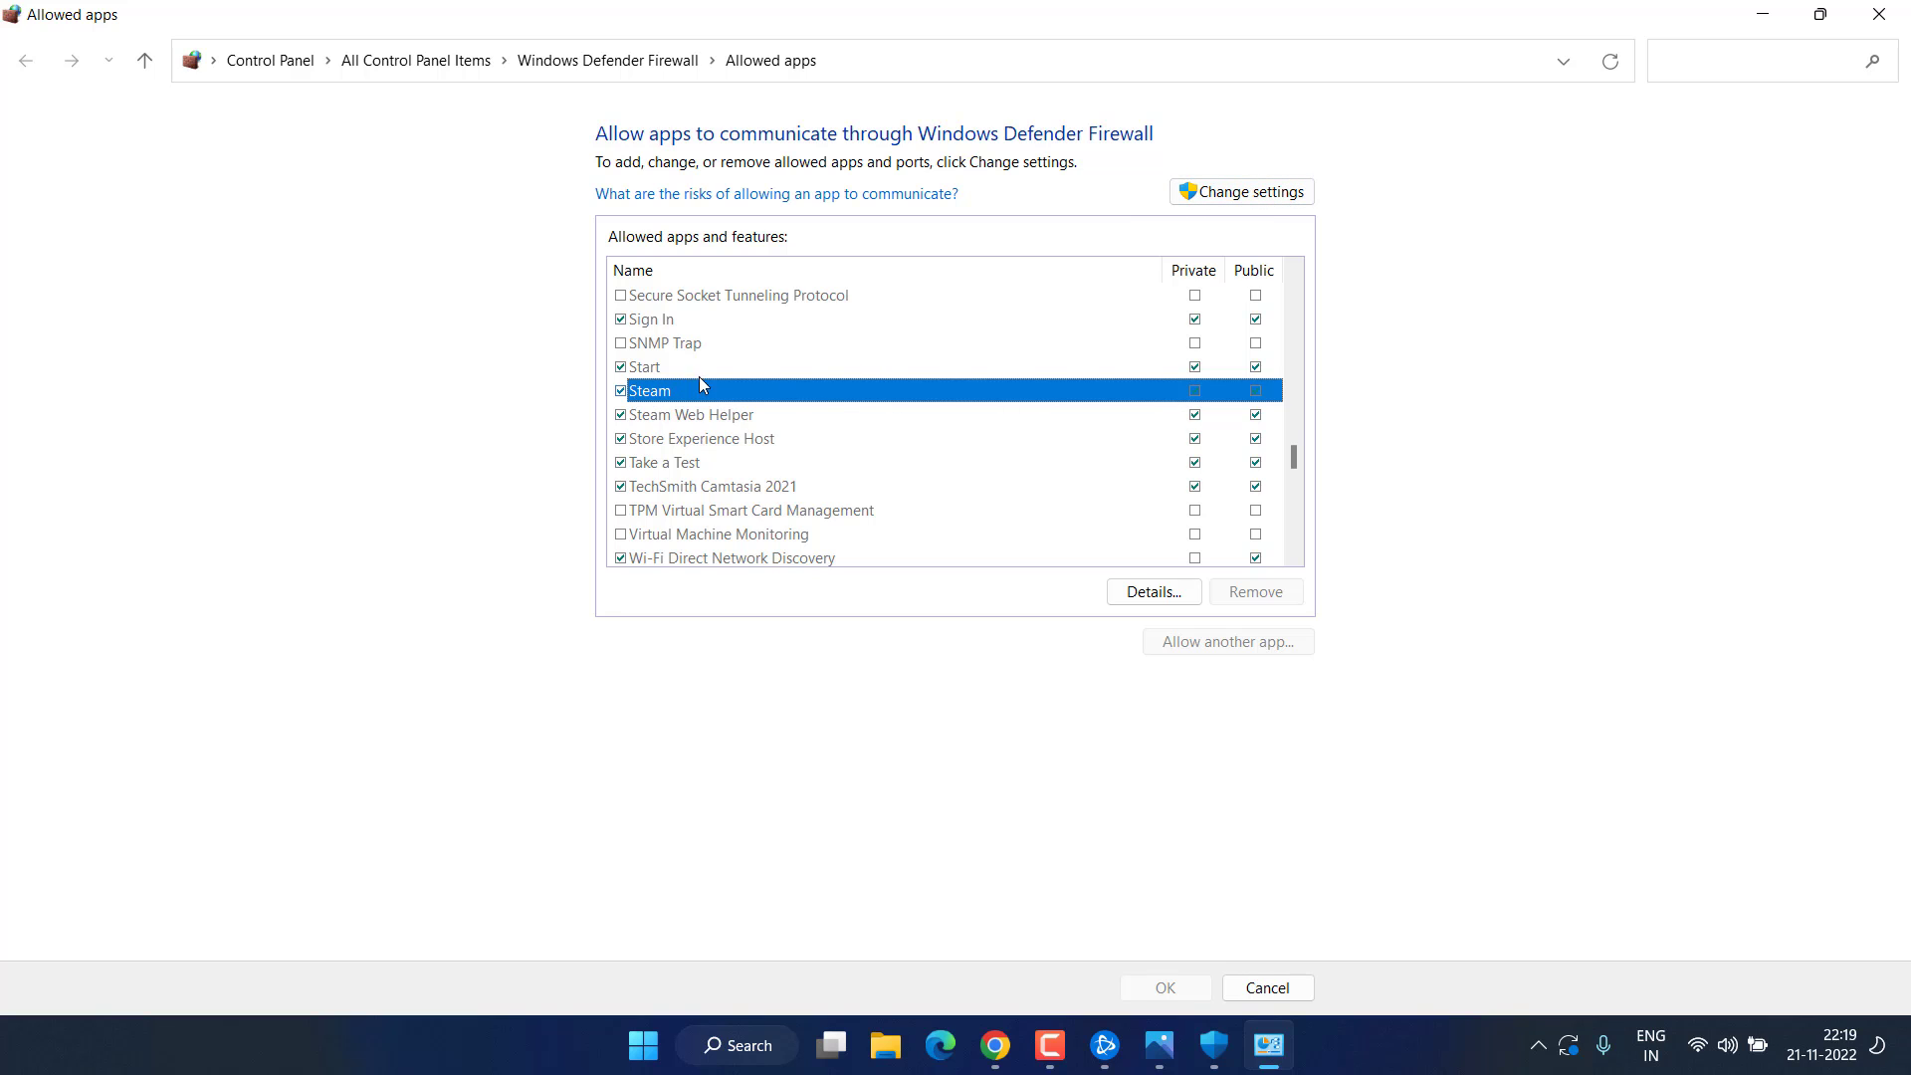
pyautogui.click(1201, 191)
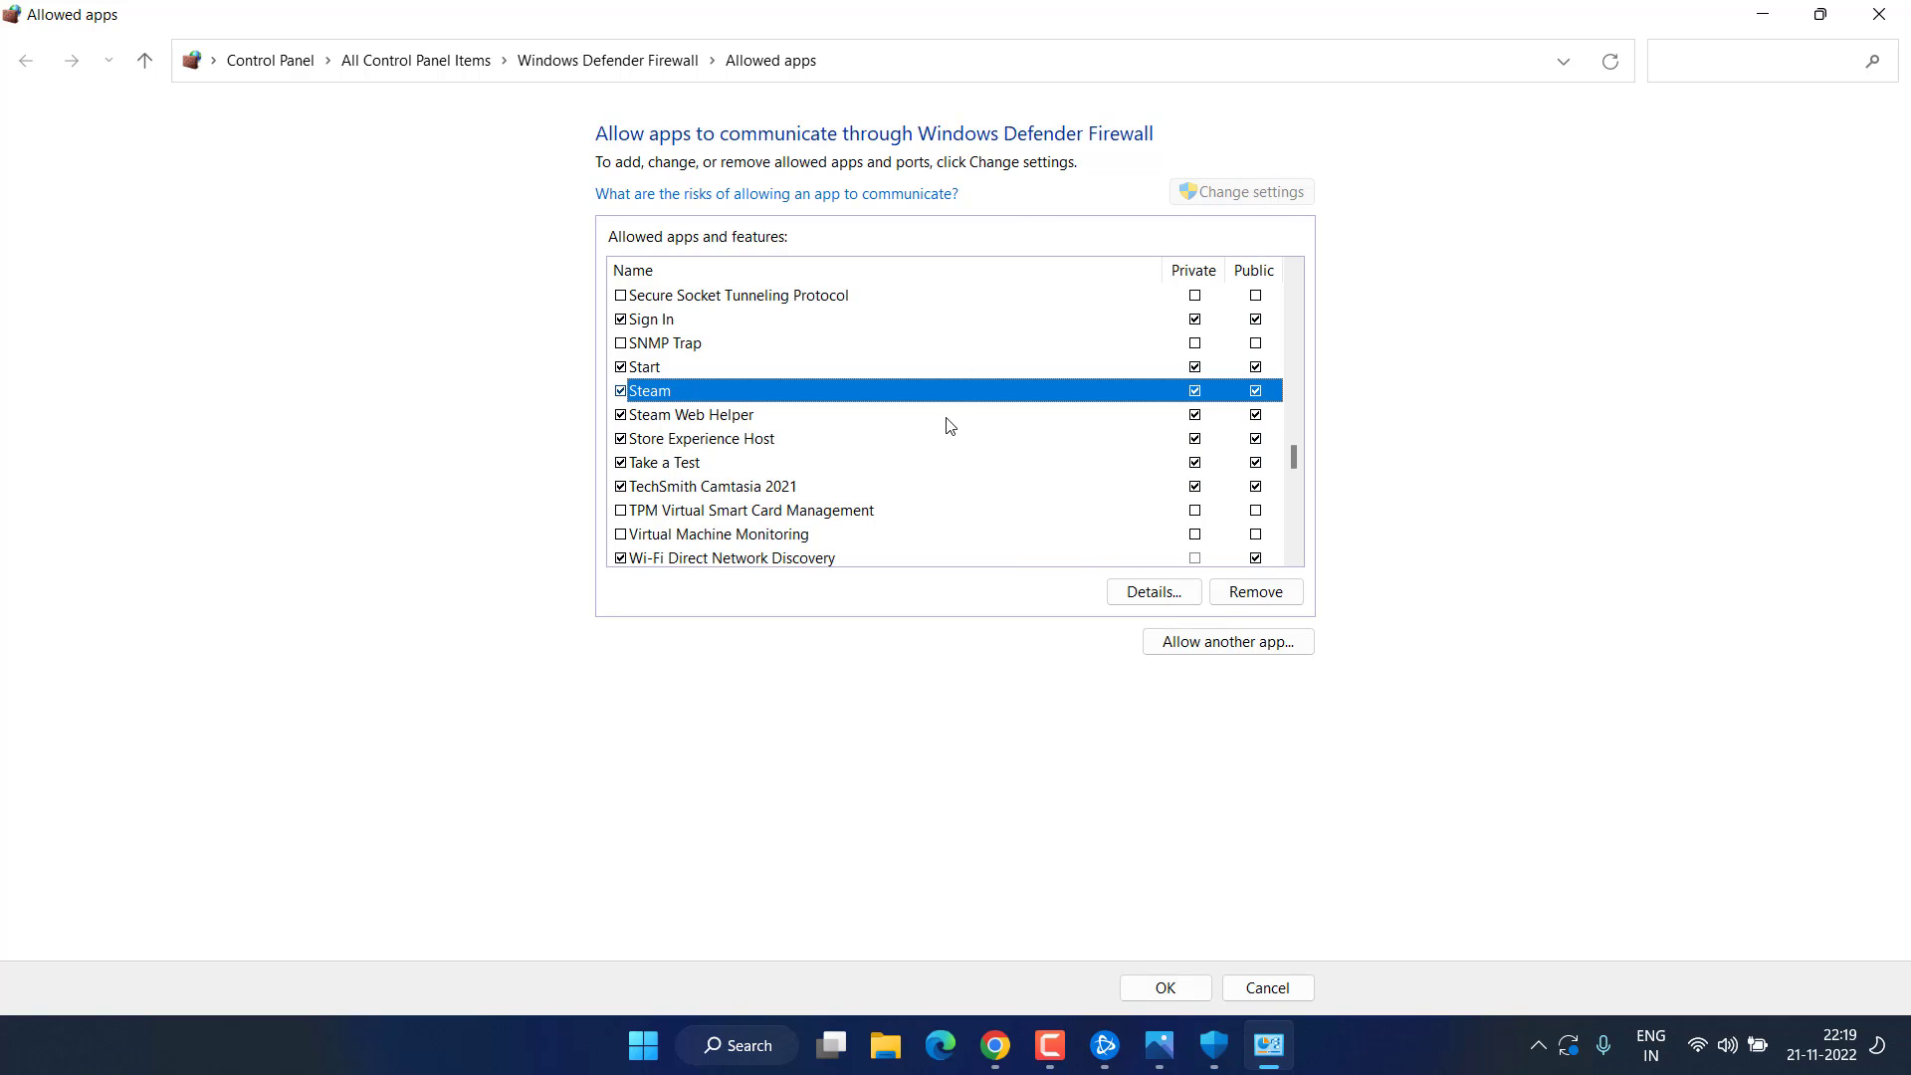
pyautogui.click(1228, 646)
# Step: Try adding C:\Program Files (x86)\Steam\steam.exe as an exception and dismiss the 'already listed' error
pyautogui.click(1116, 641)
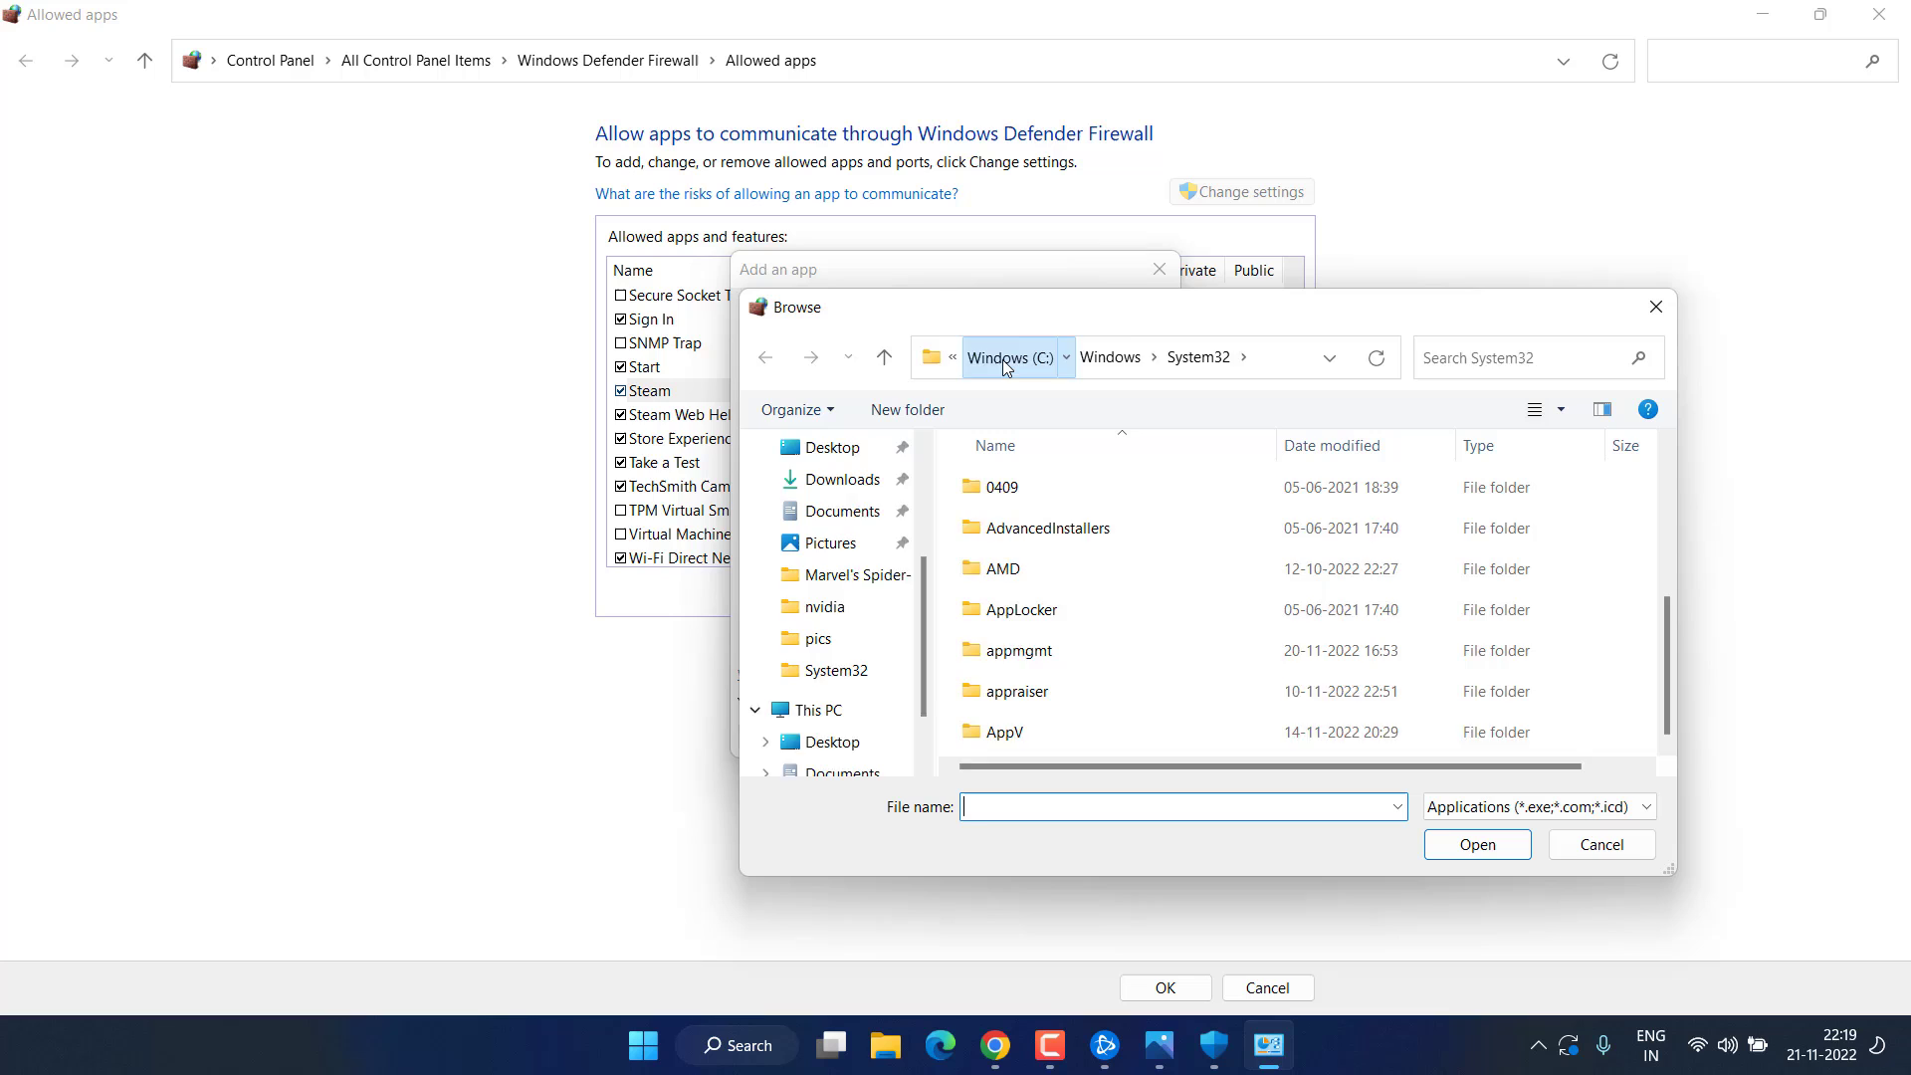
pyautogui.click(1003, 356)
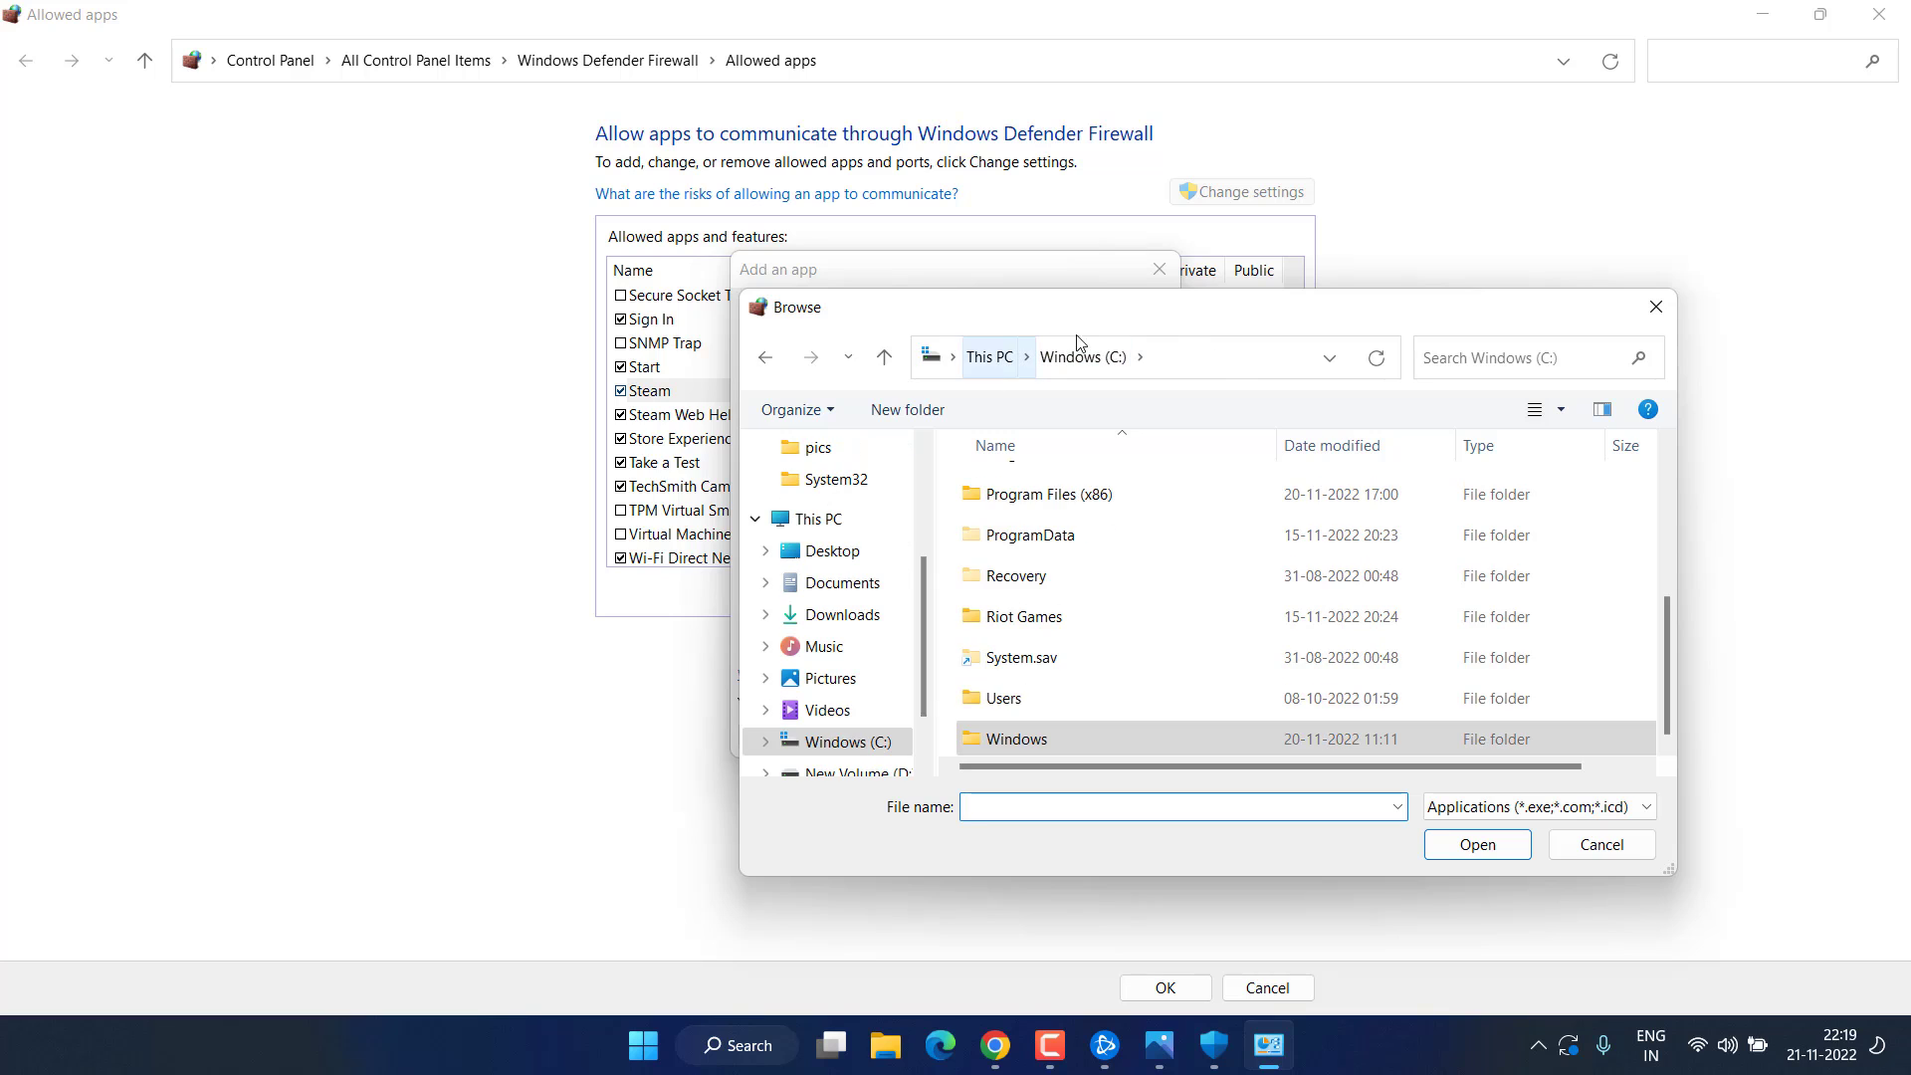
pyautogui.doubleClick(1124, 495)
pyautogui.press('s')
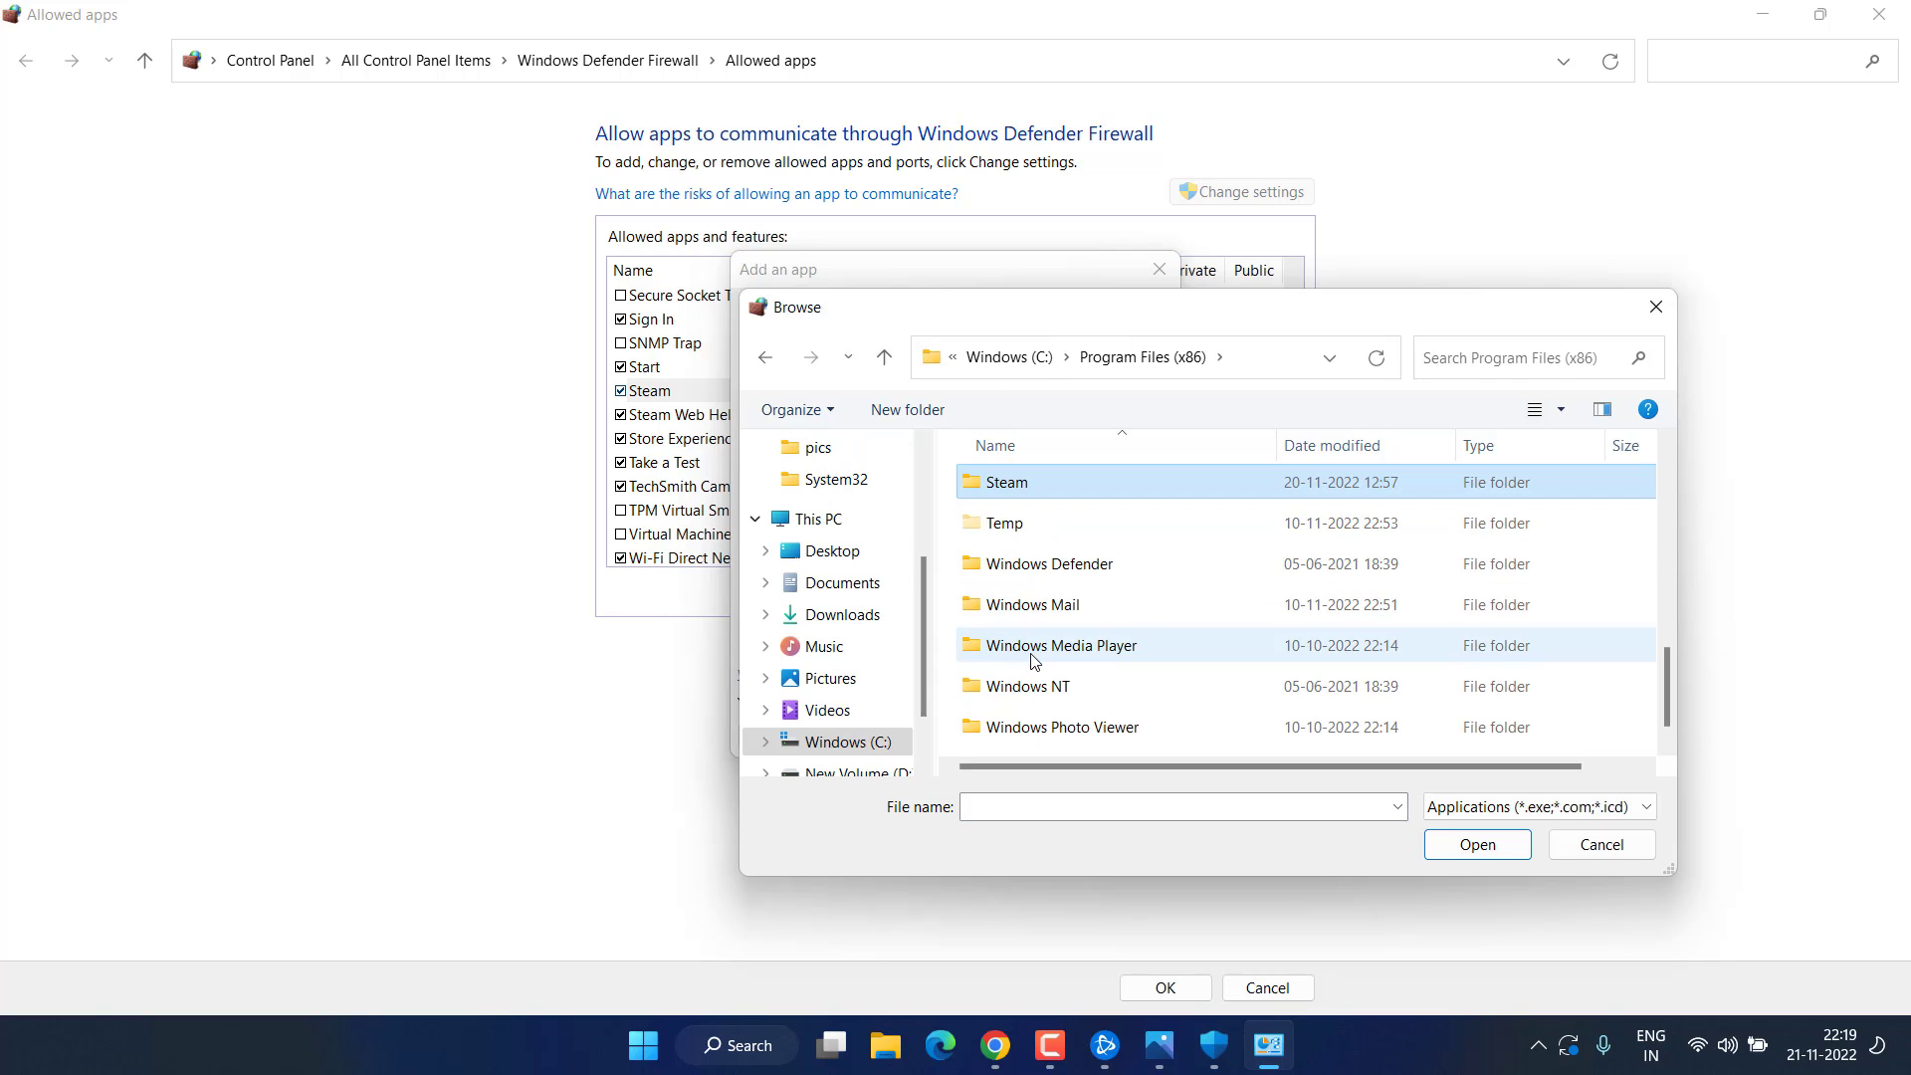
pyautogui.doubleClick(1007, 482)
pyautogui.scroll(-4, 1107, 521)
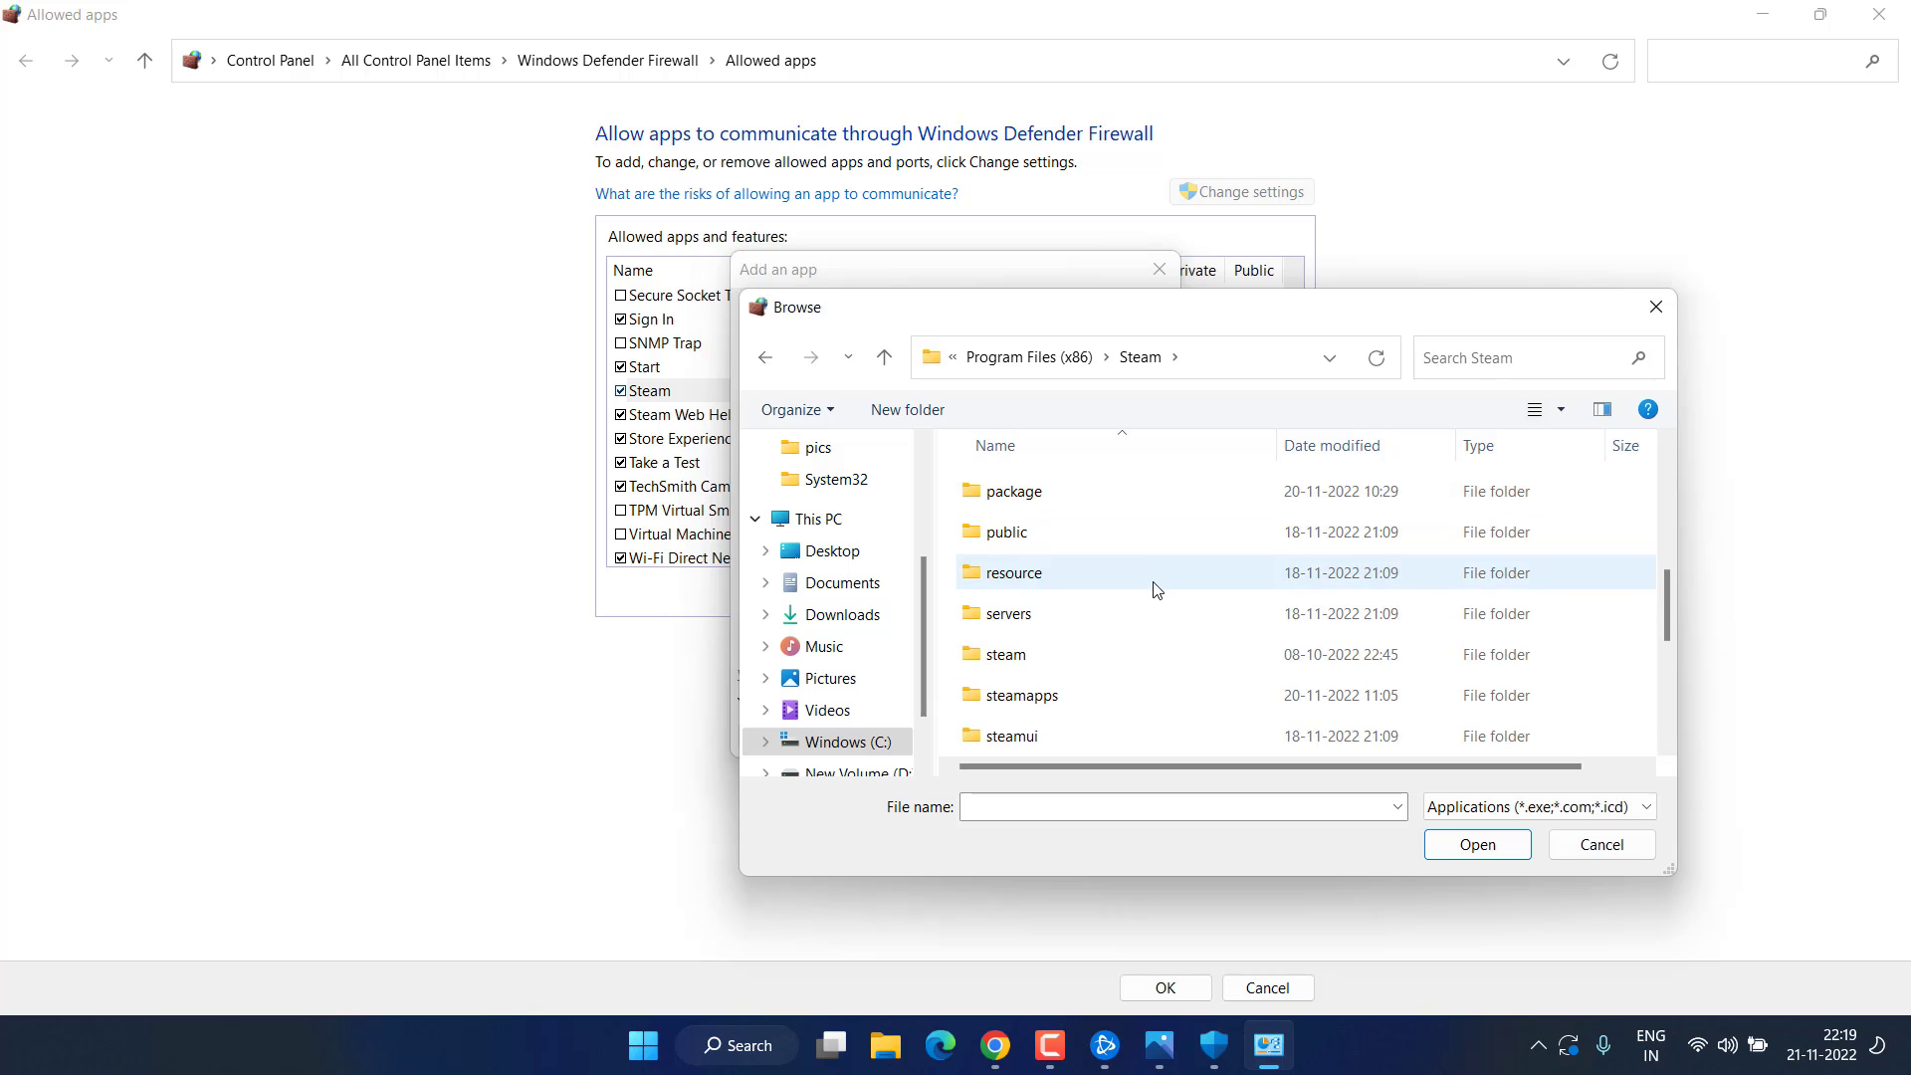
pyautogui.scroll(-4, 1151, 588)
pyautogui.click(1132, 543)
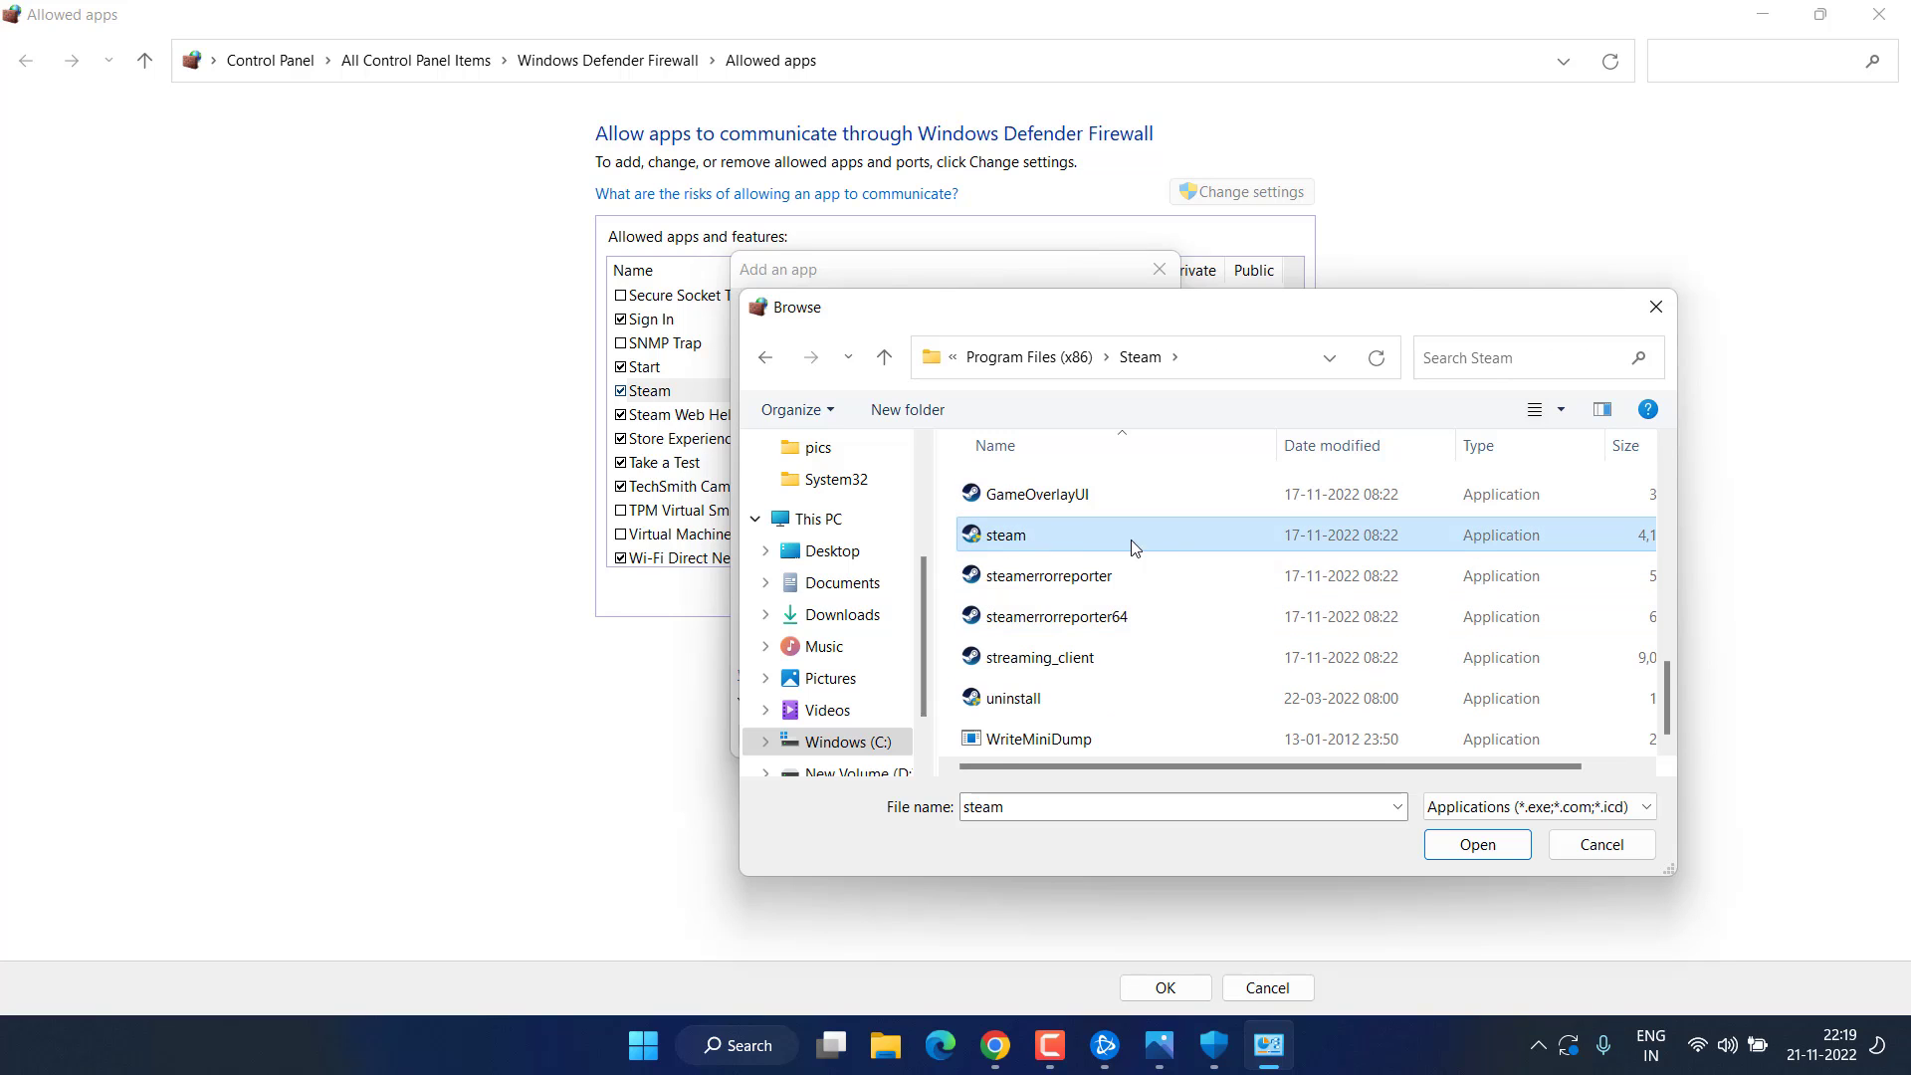
pyautogui.doubleClick(1017, 538)
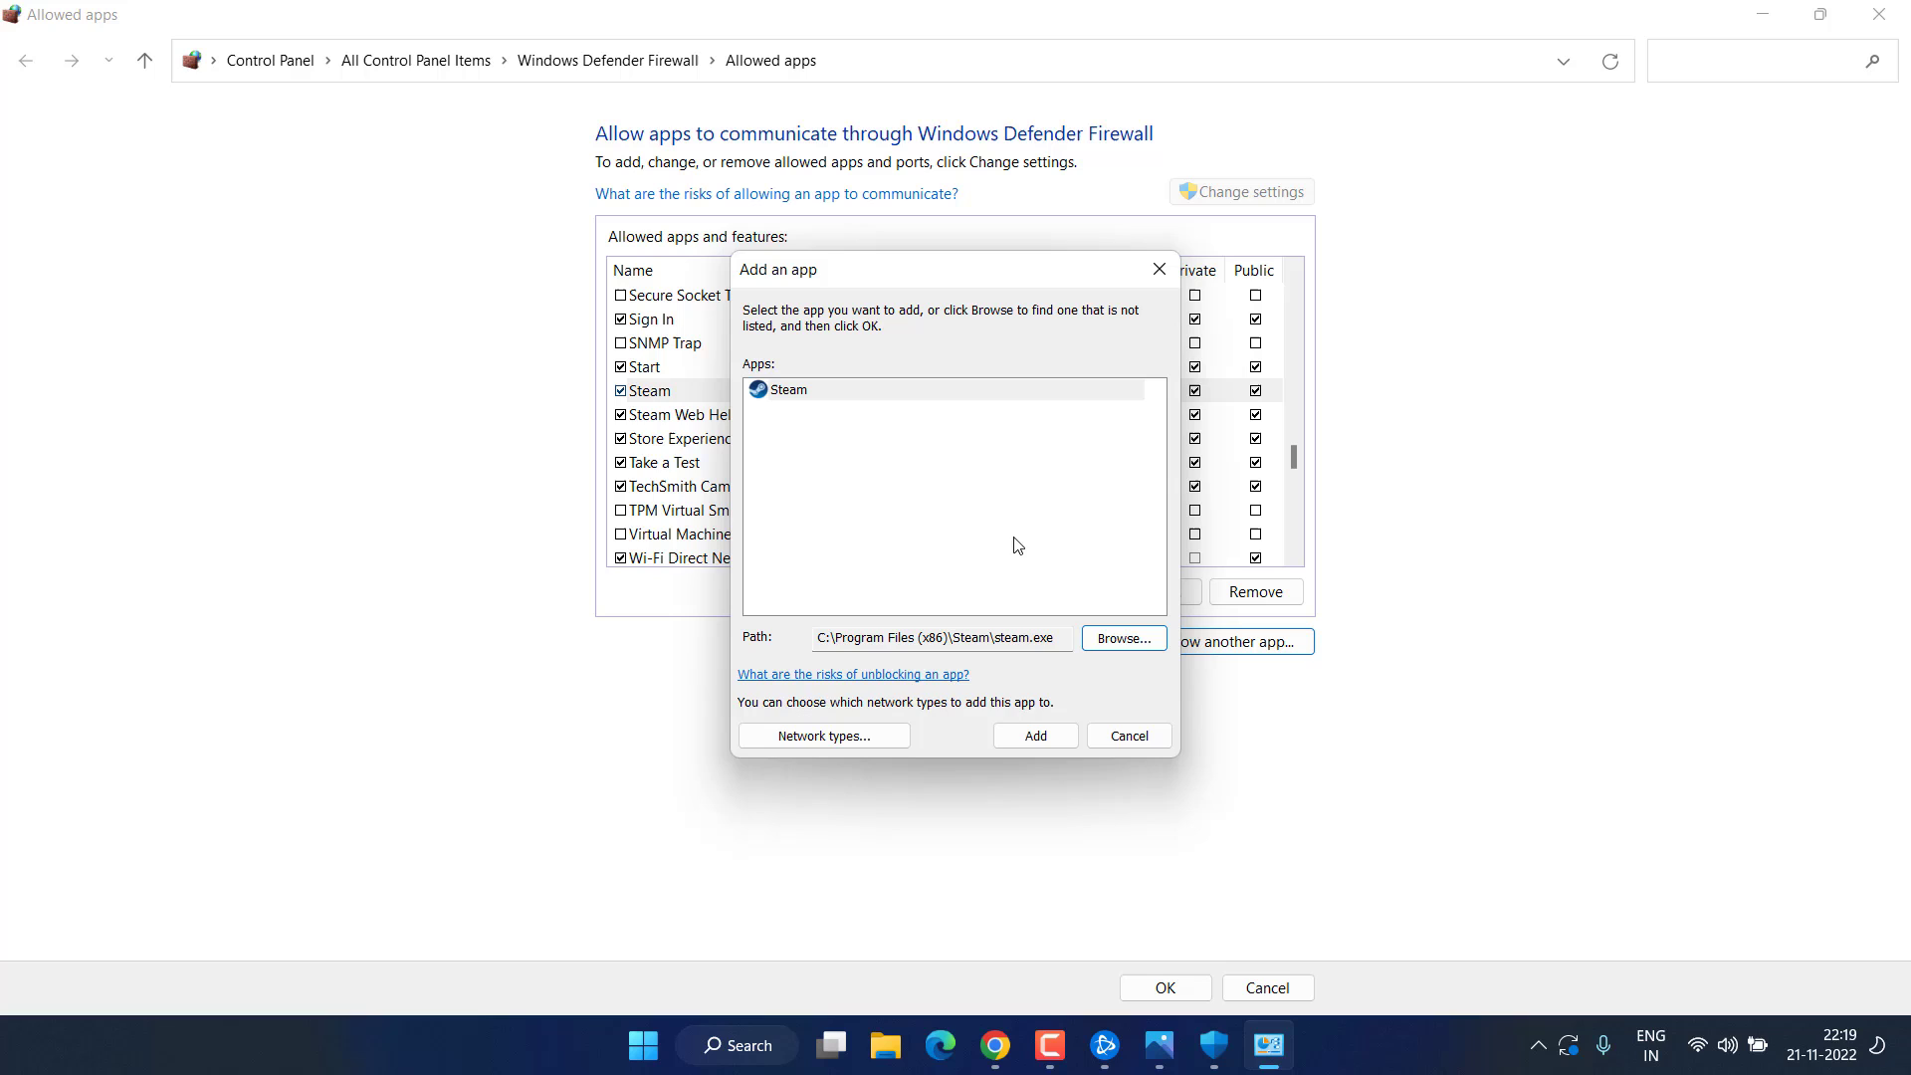
pyautogui.click(1041, 737)
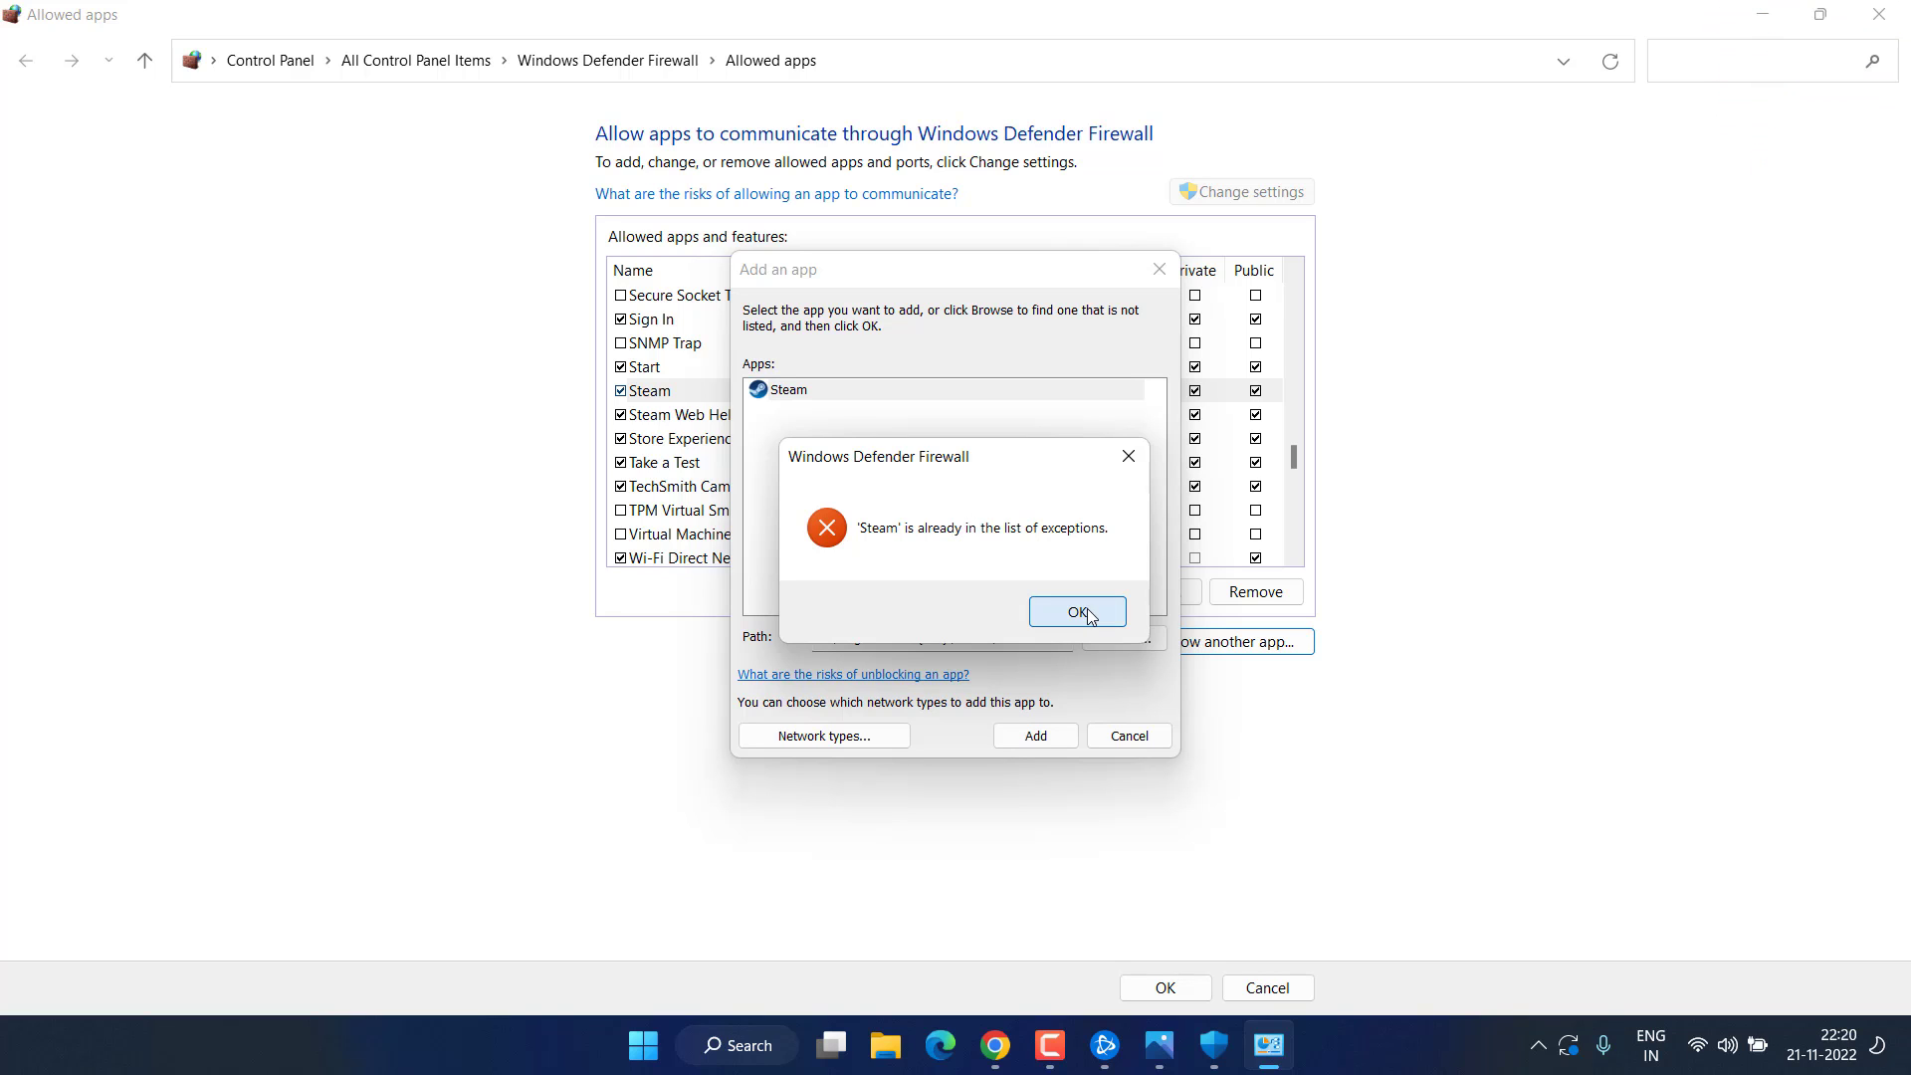
pyautogui.click(1088, 613)
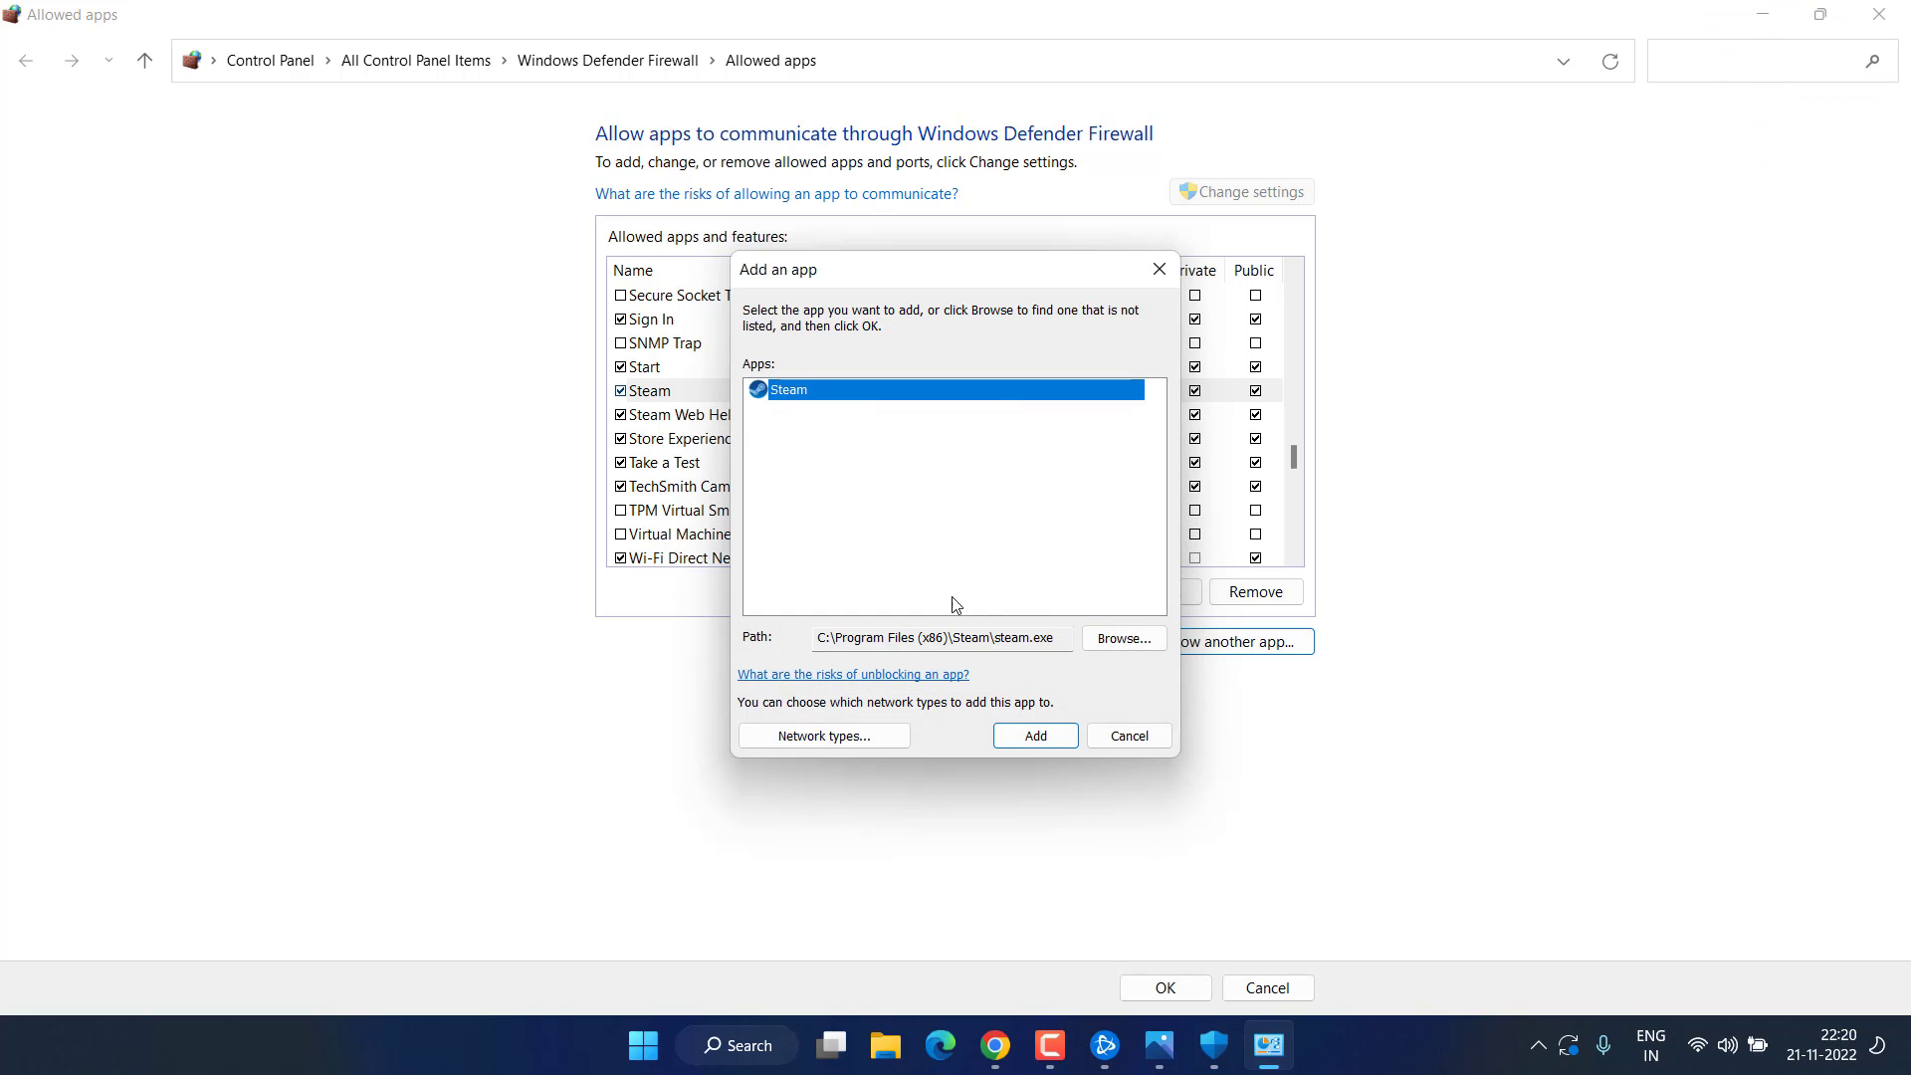
# Step: Add the Battle.net Launcher from Program Files (x86)\Battle.net to the allowed apps, then close the window
pyautogui.click(1119, 640)
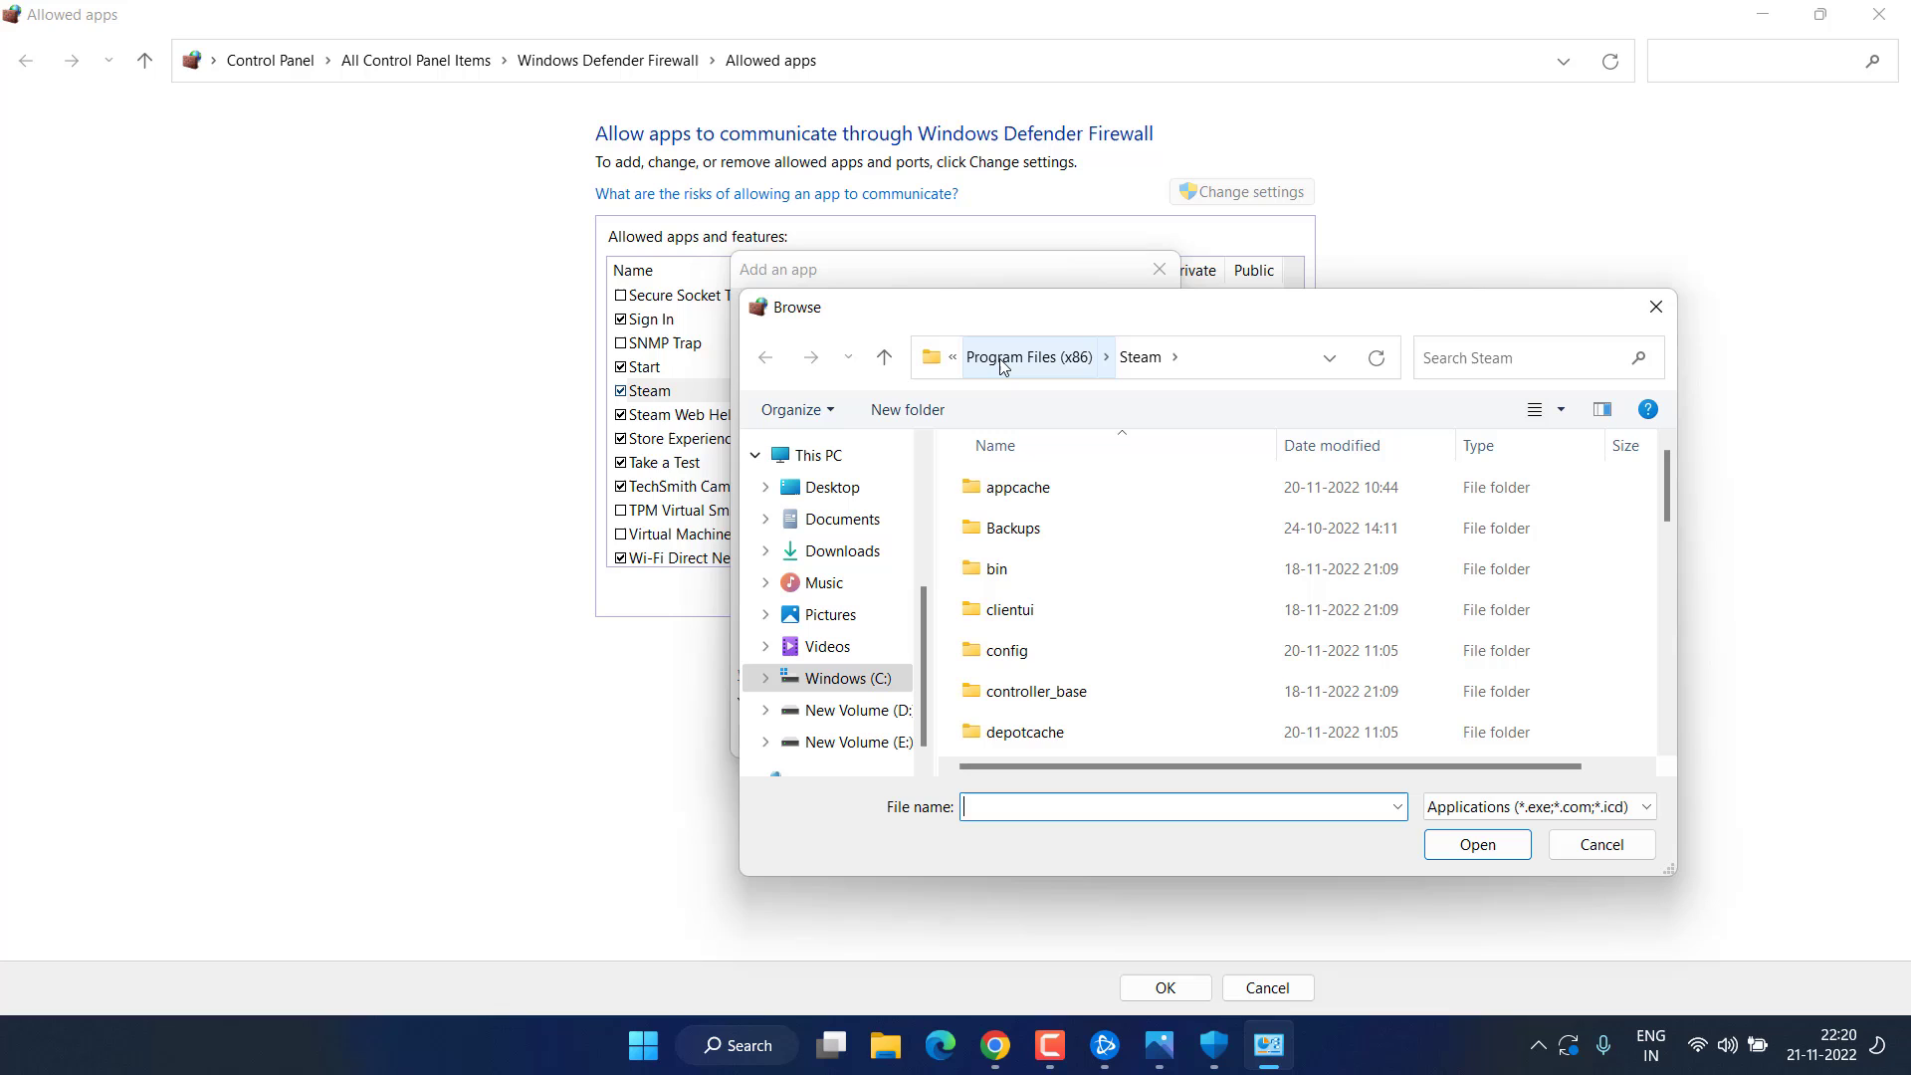
pyautogui.click(1045, 357)
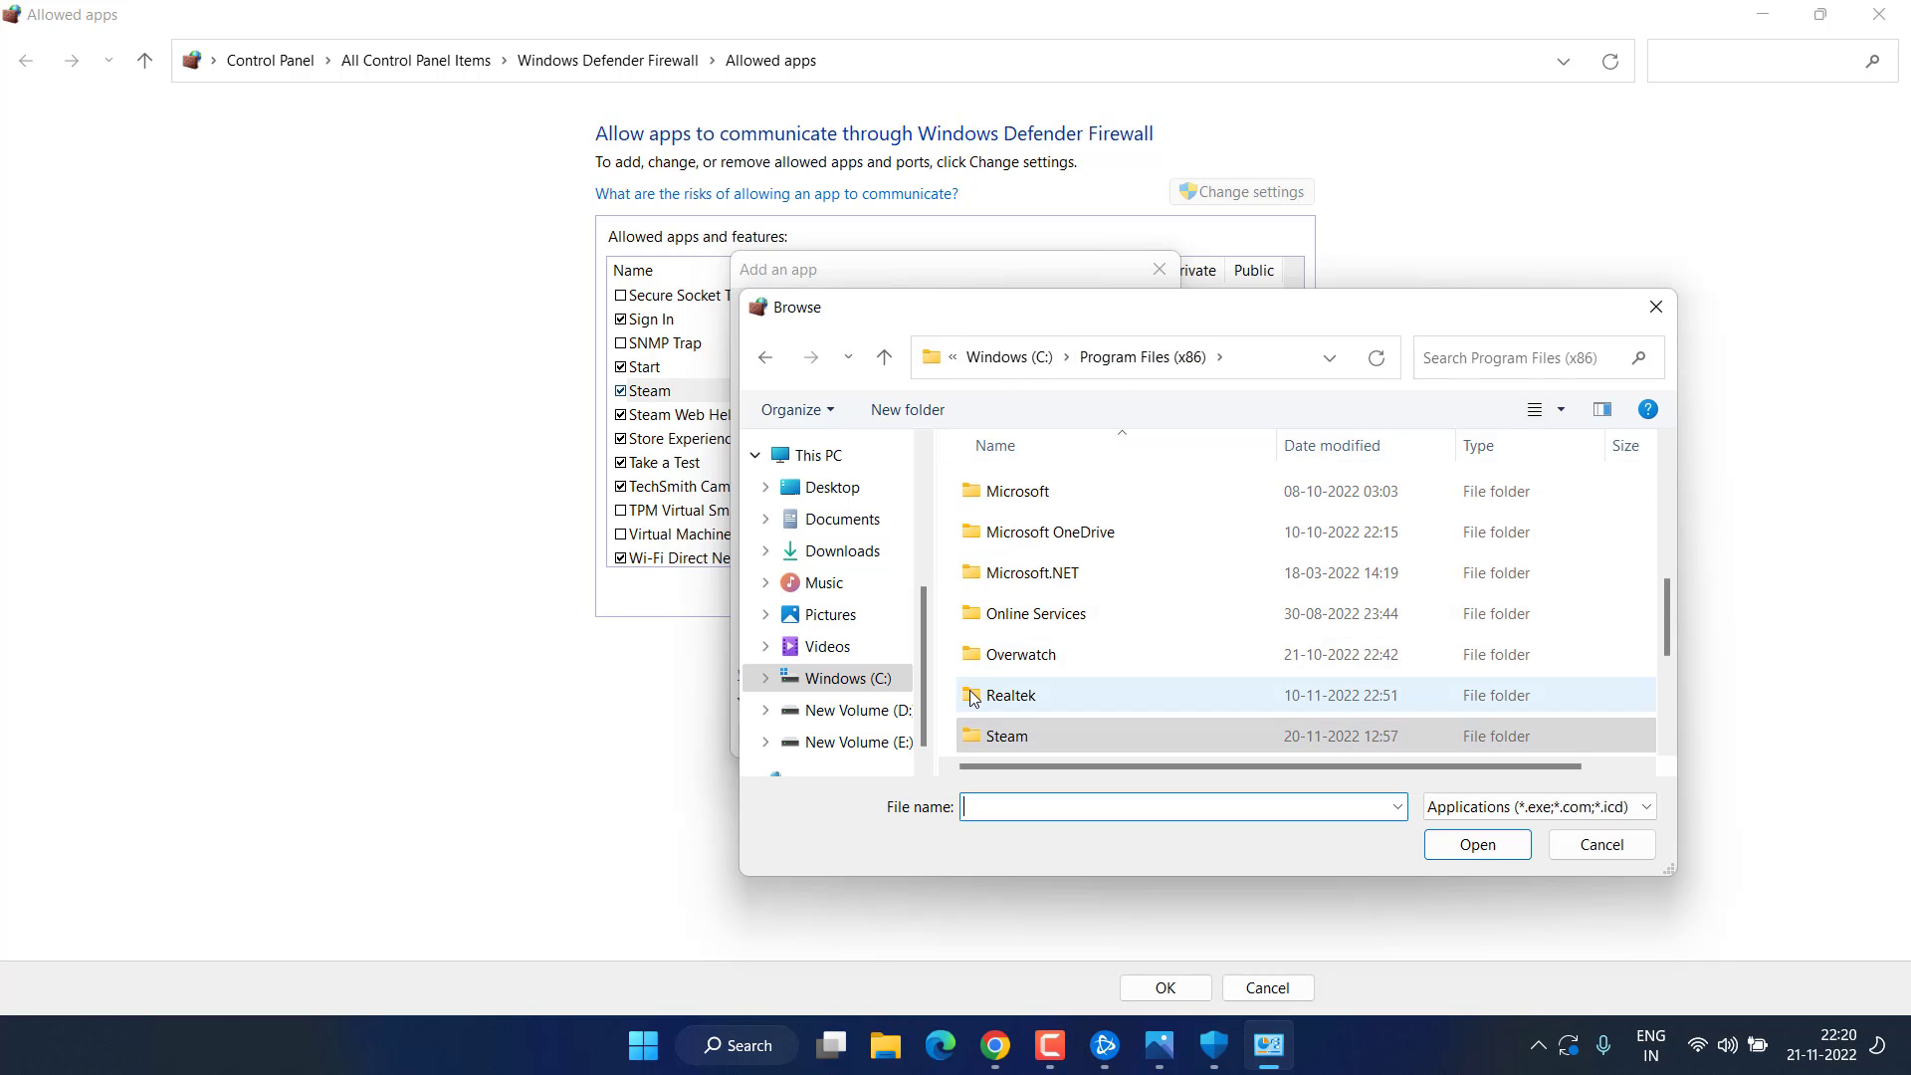
pyautogui.scroll(5, 1084, 558)
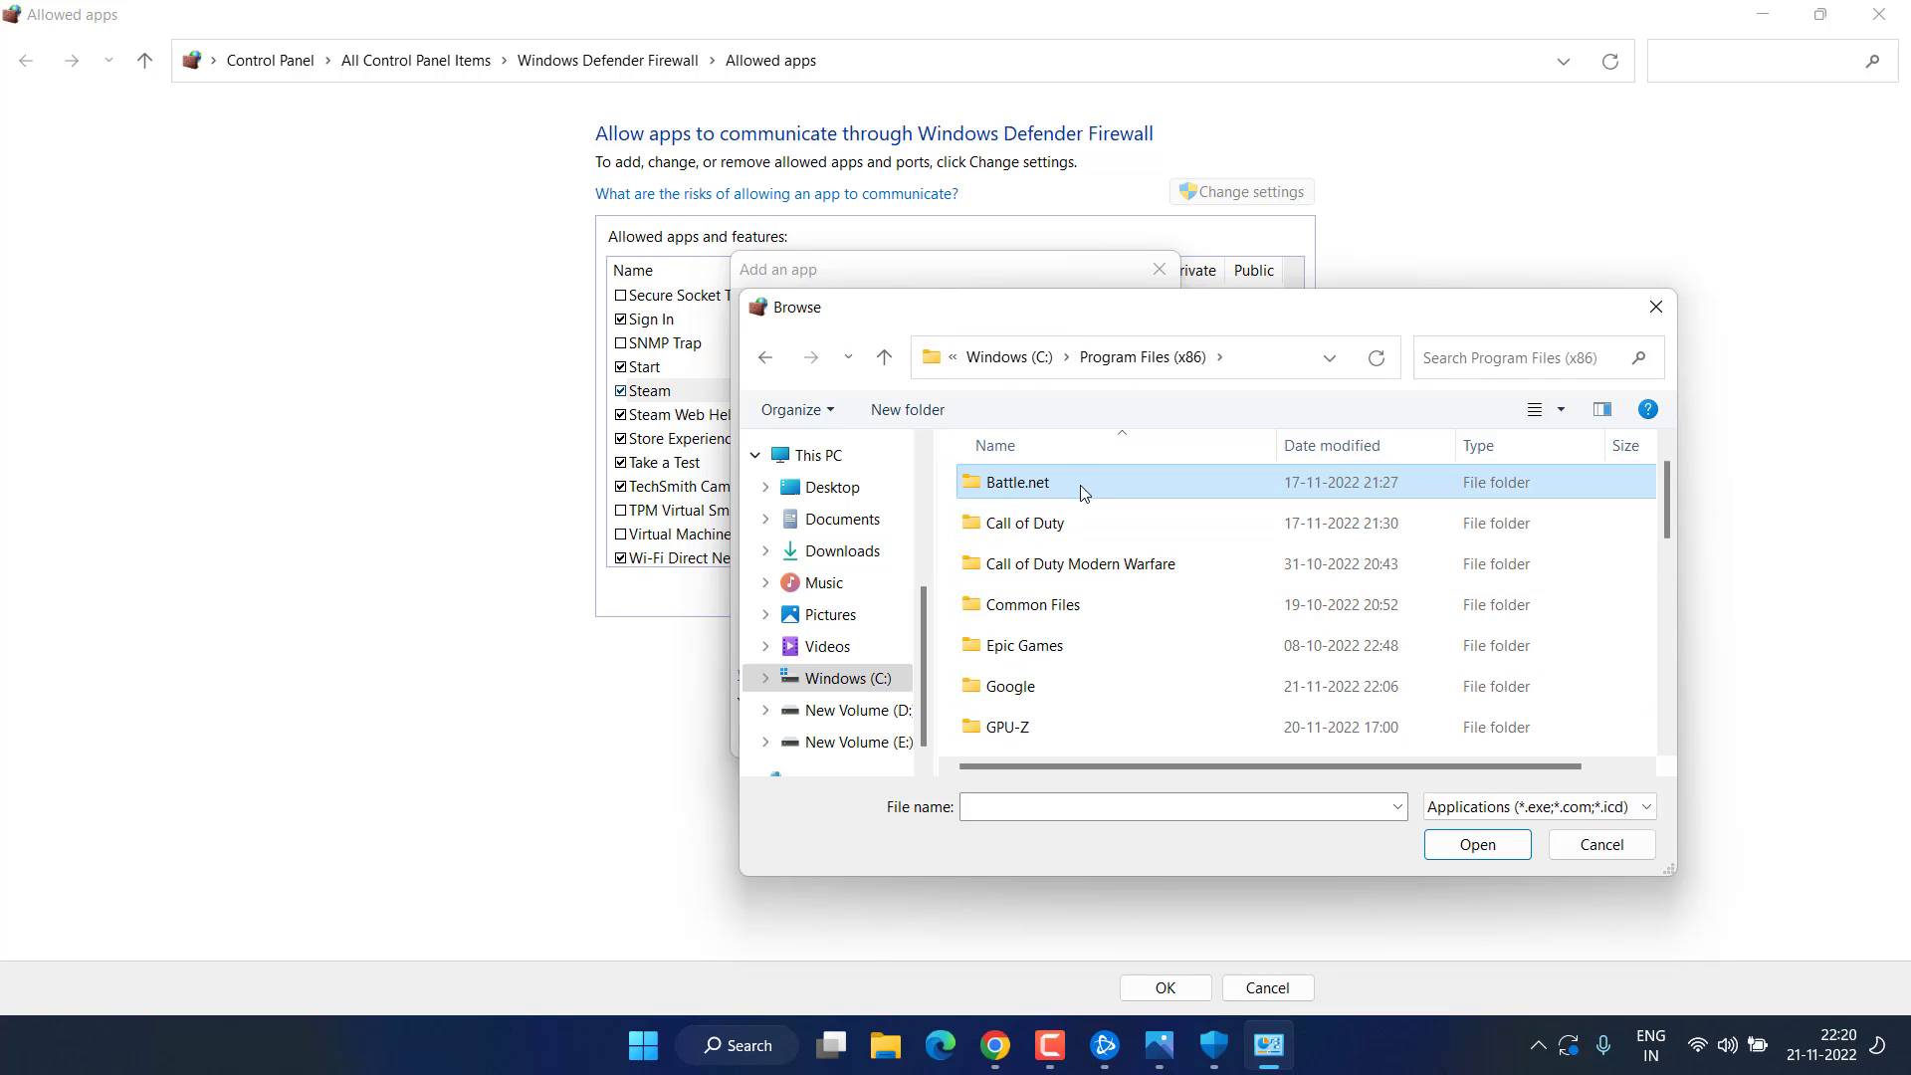
pyautogui.doubleClick(1040, 483)
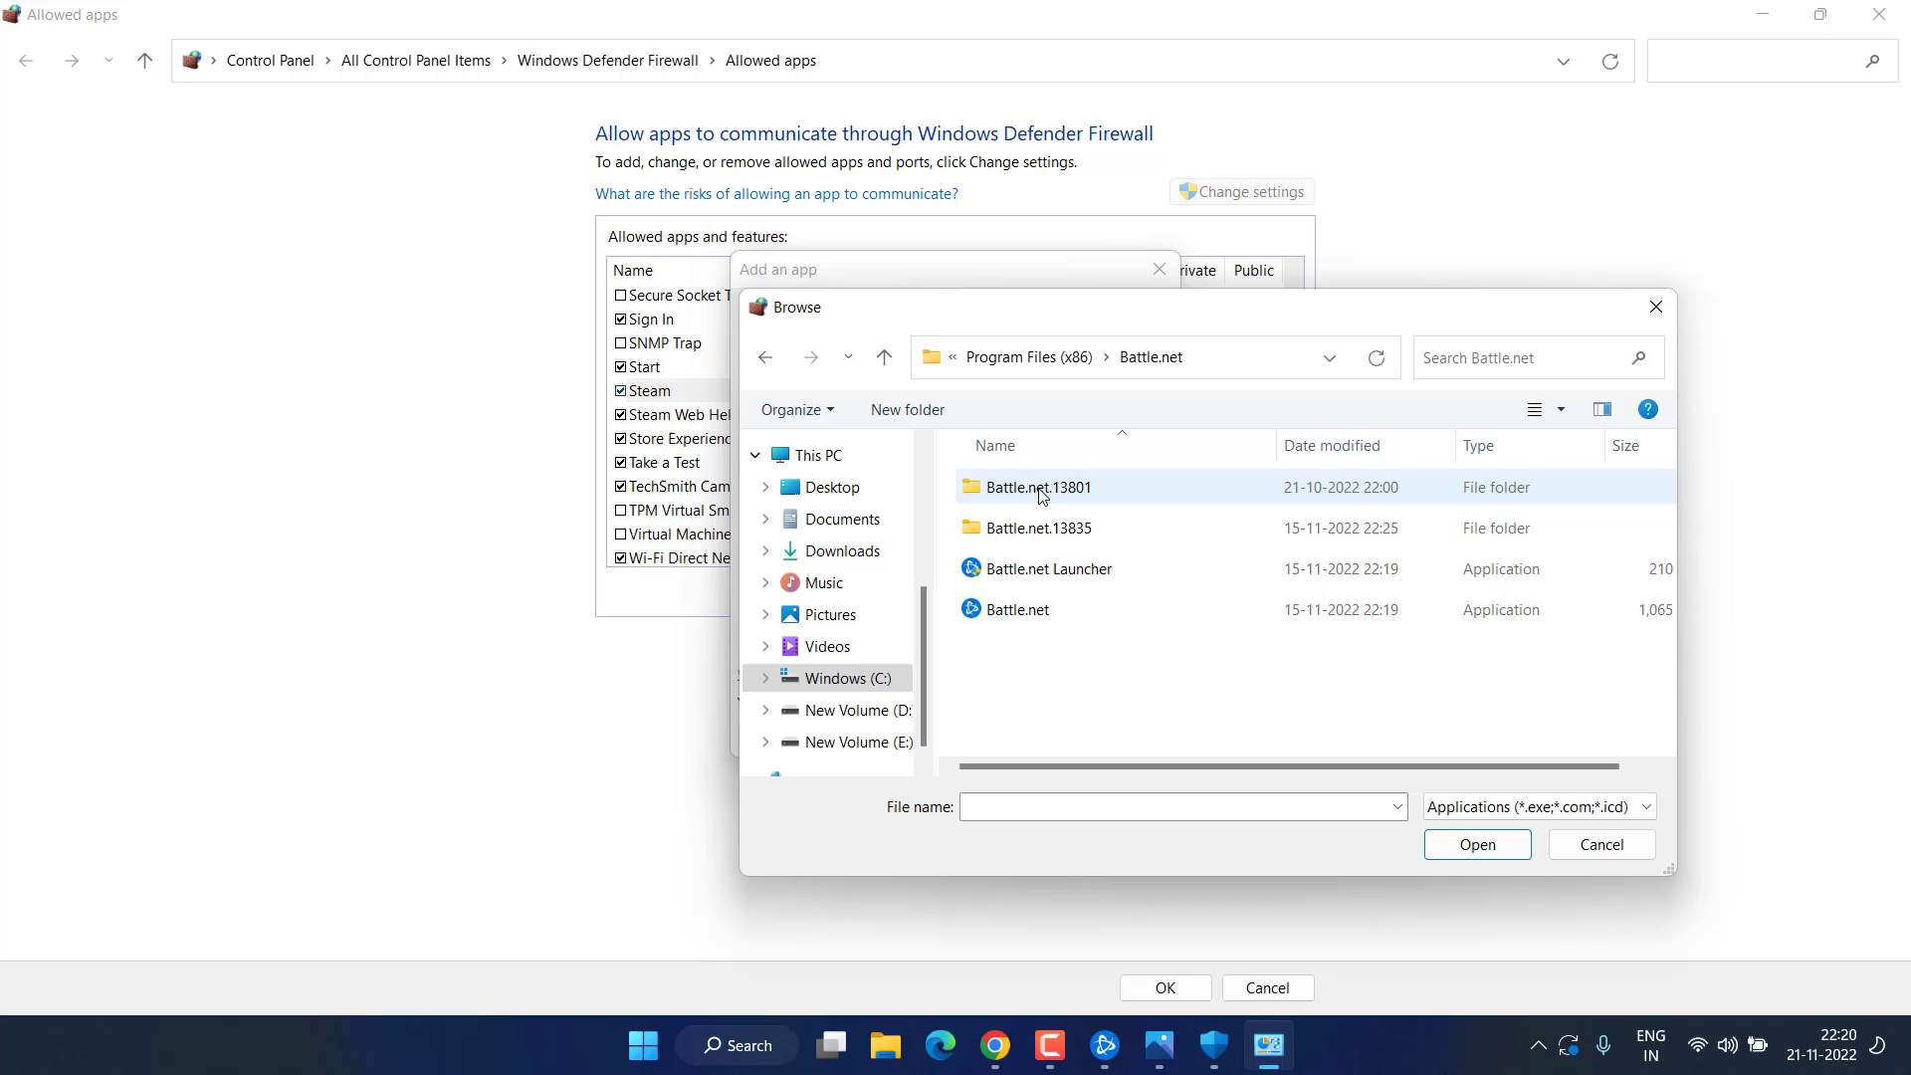
pyautogui.doubleClick(1112, 569)
pyautogui.click(1035, 736)
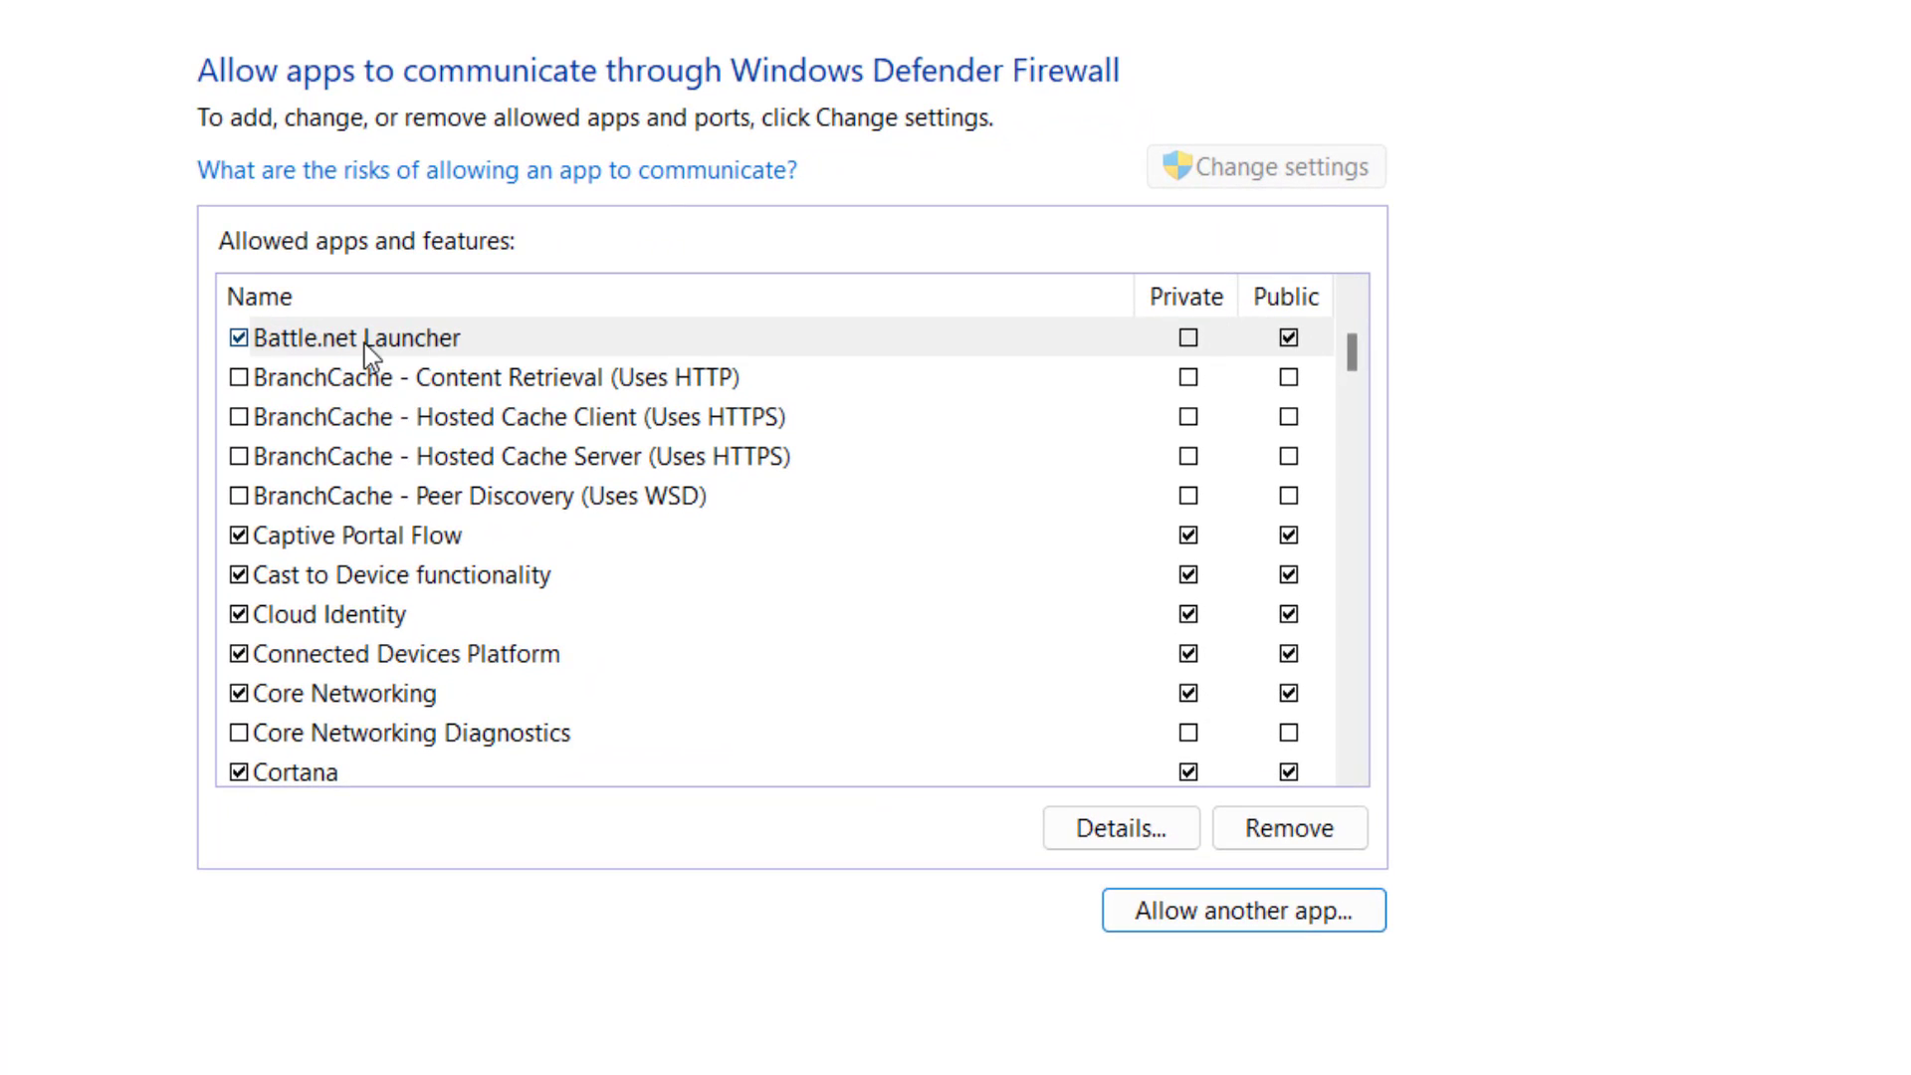
pyautogui.click(534, 318)
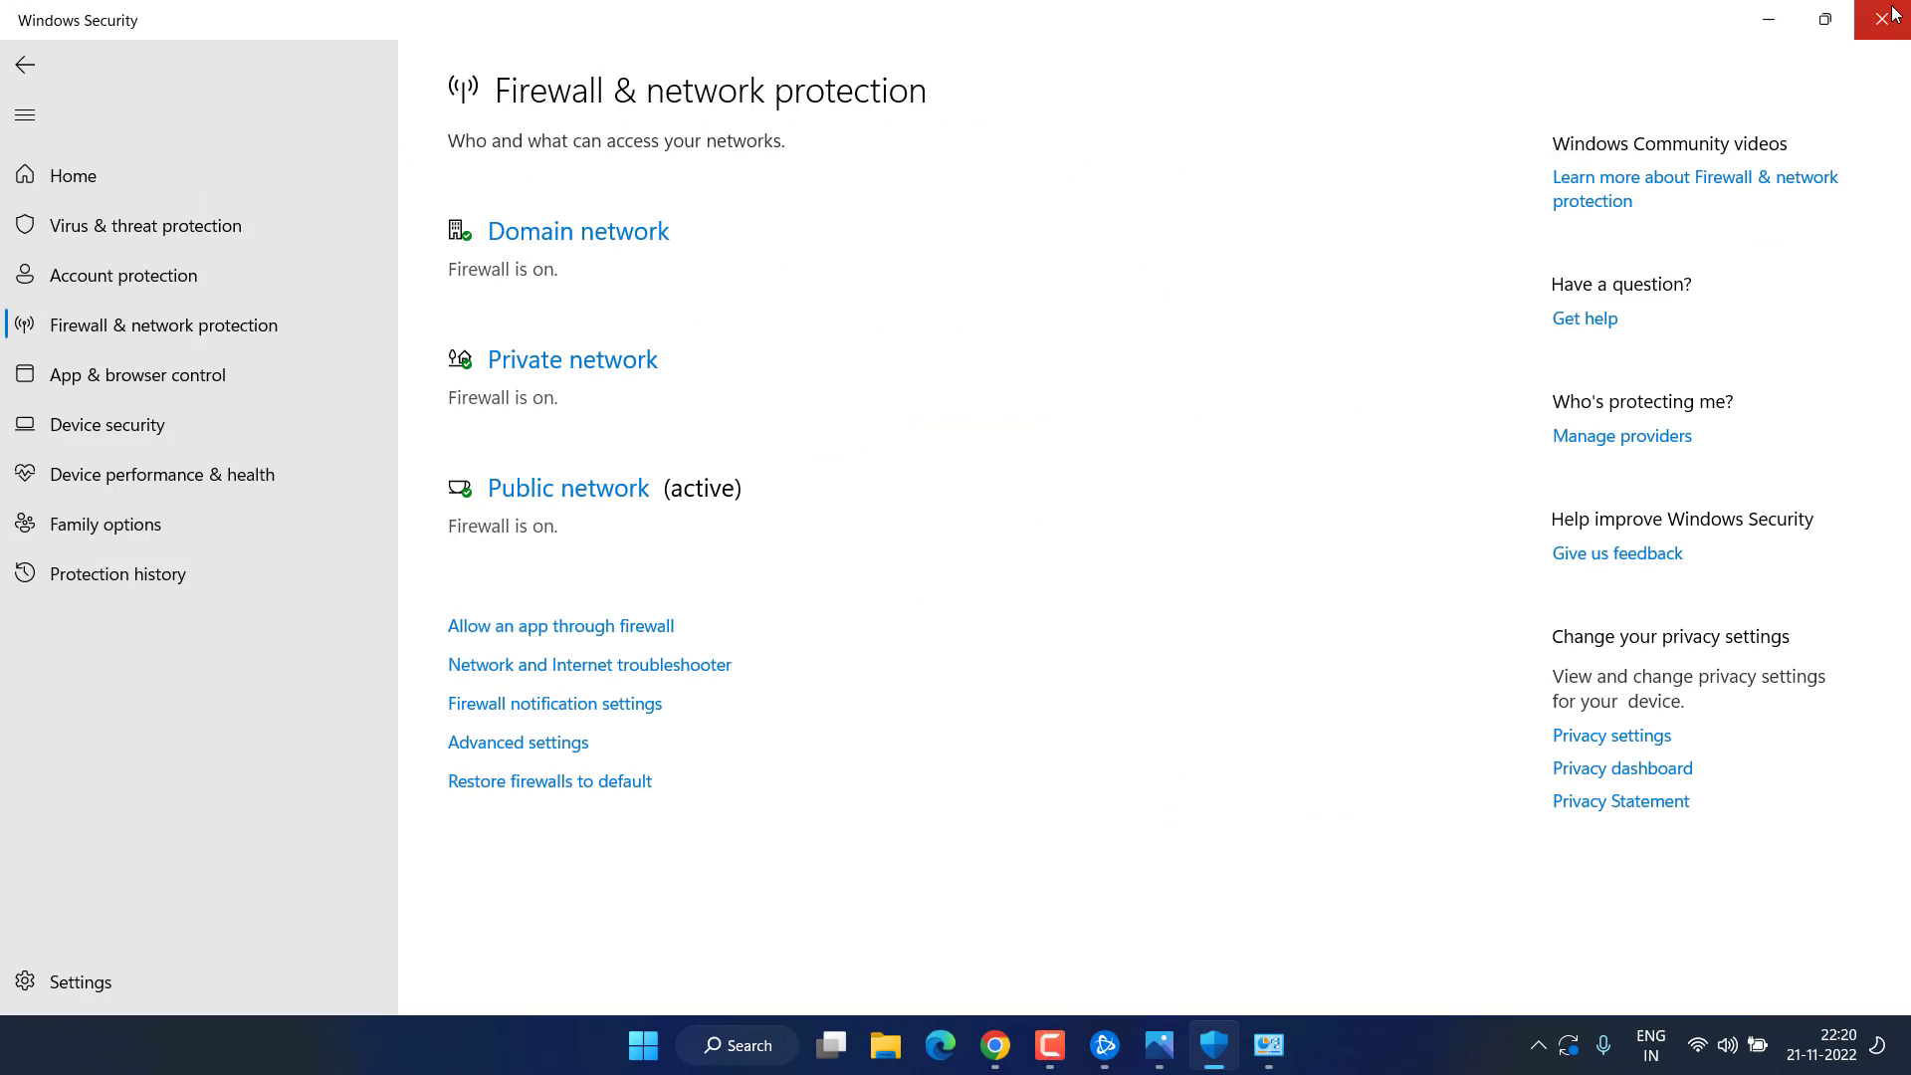
pyautogui.click(1881, 19)
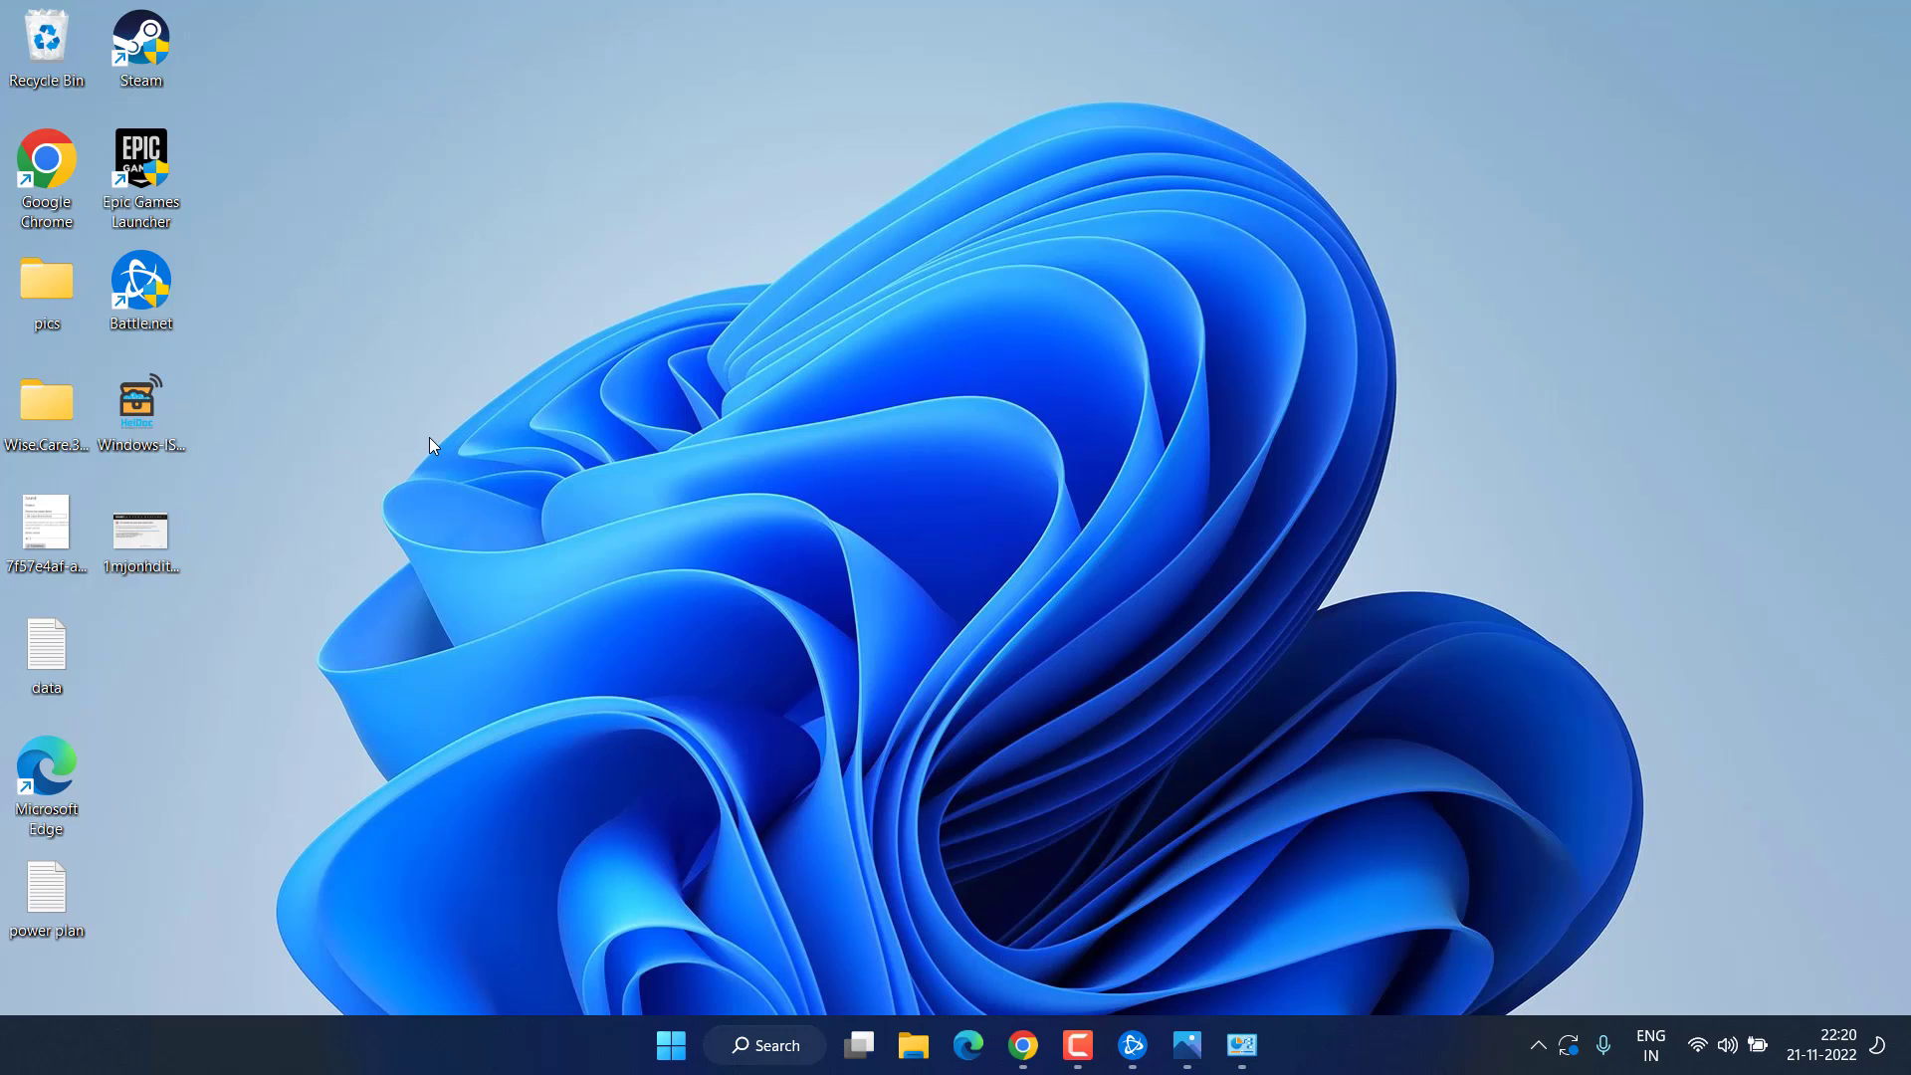
# Step: Tick 'Run this program as an administrator' on the Battle.net shortcut's Compatibility tab and apply it
pyautogui.rightClick(151, 303)
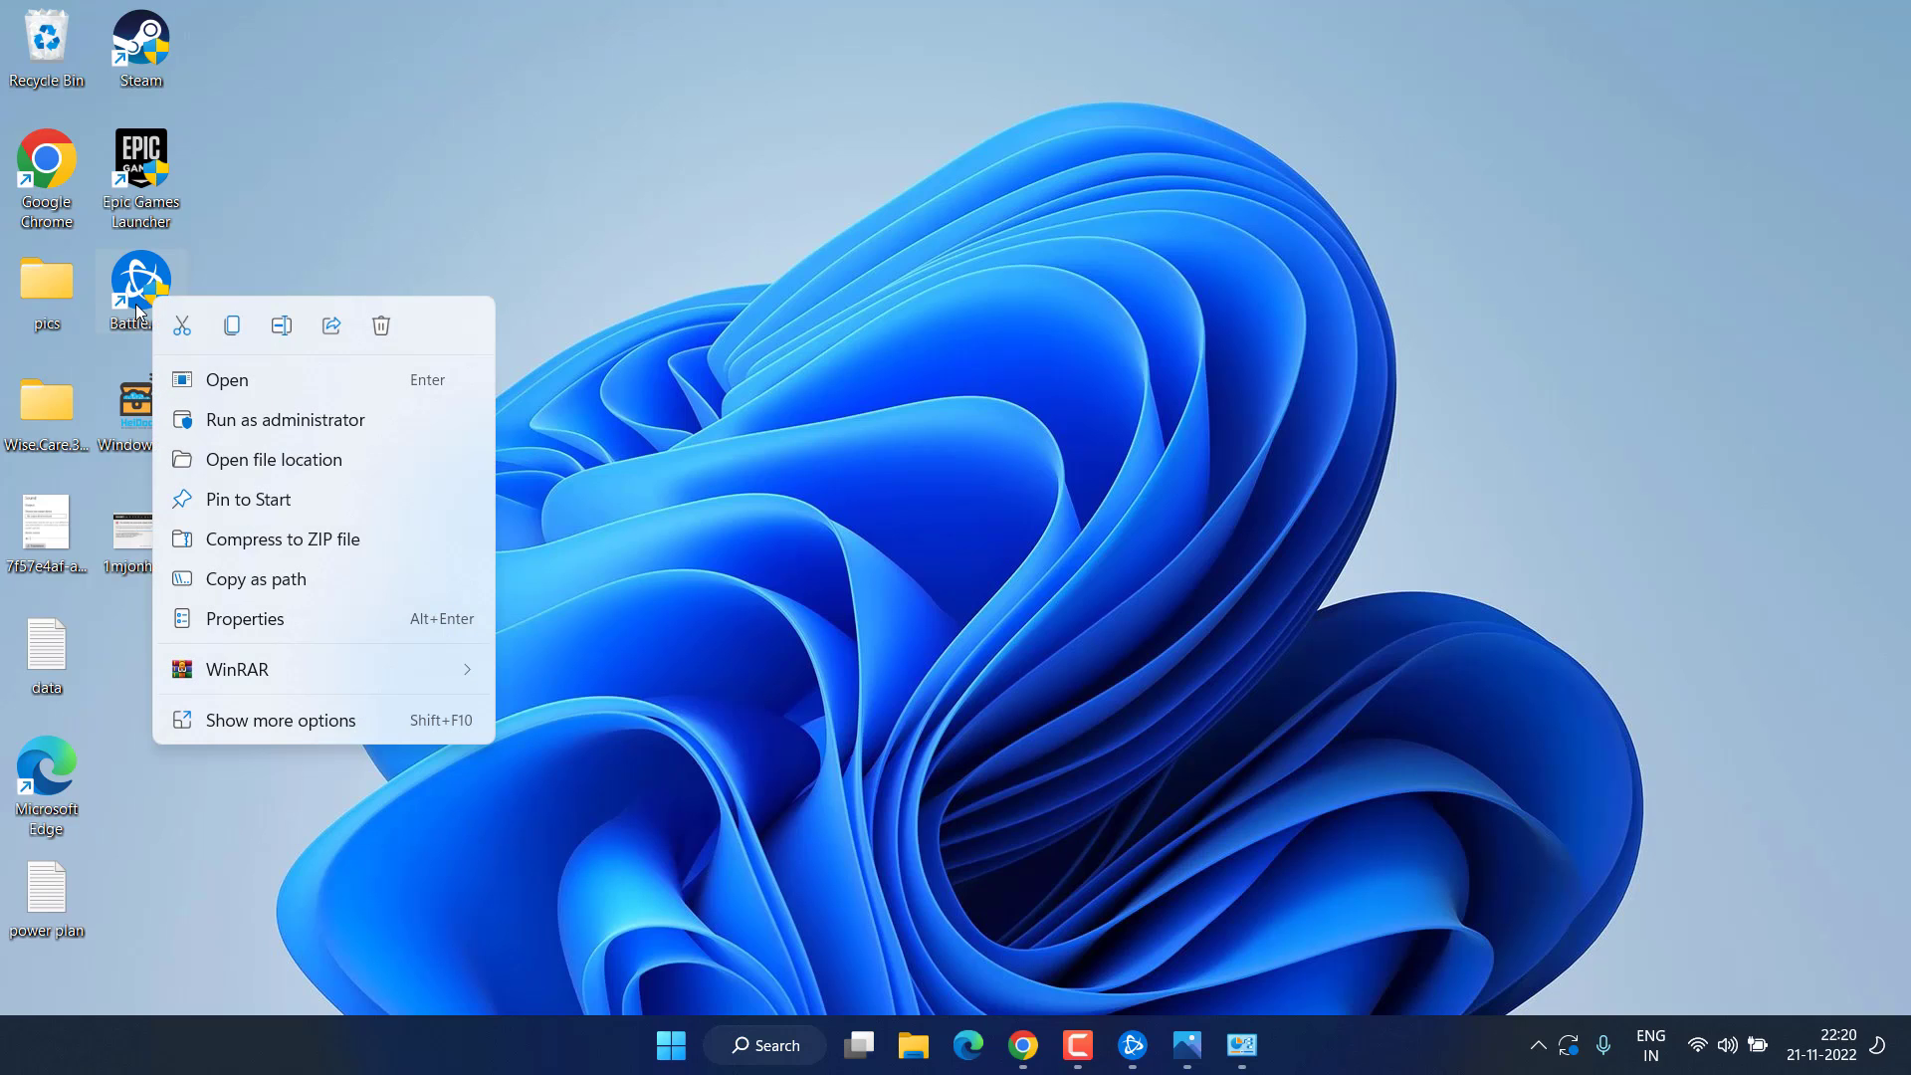
pyautogui.click(256, 625)
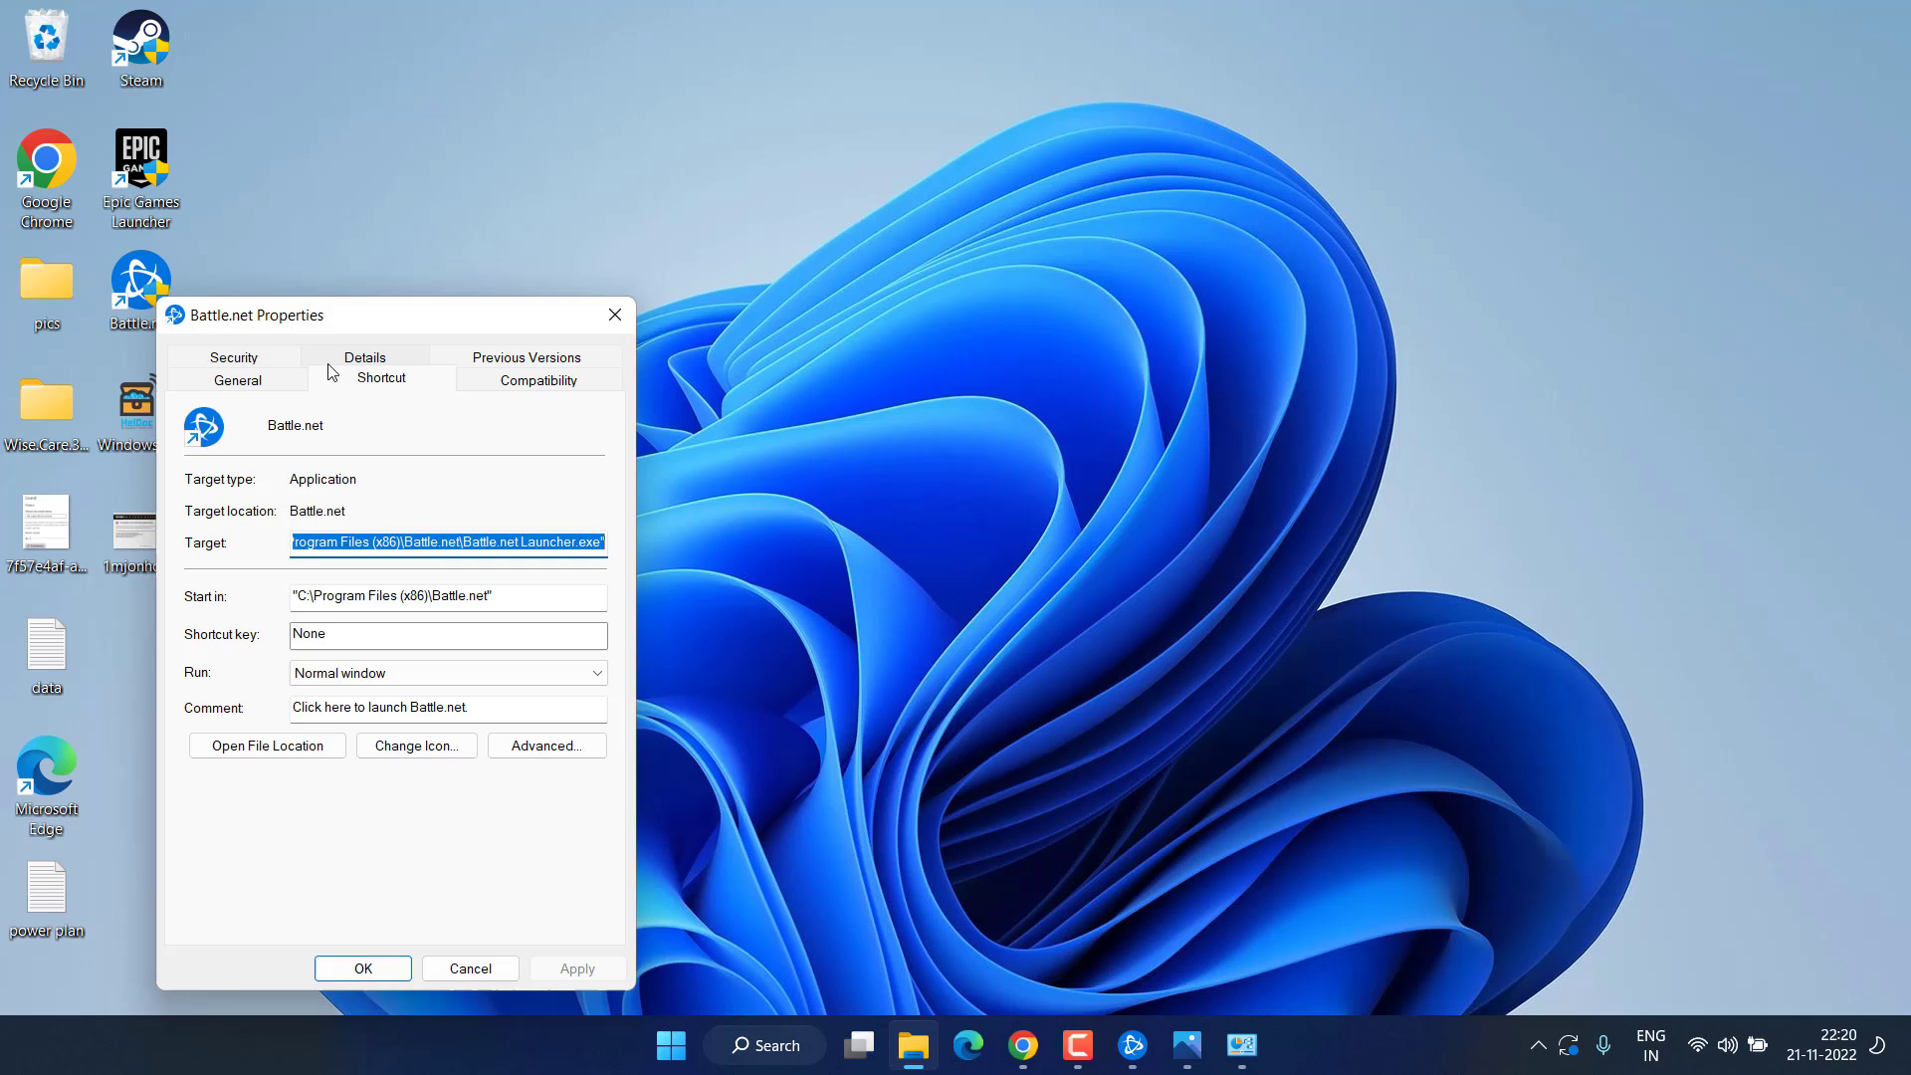
pyautogui.click(505, 394)
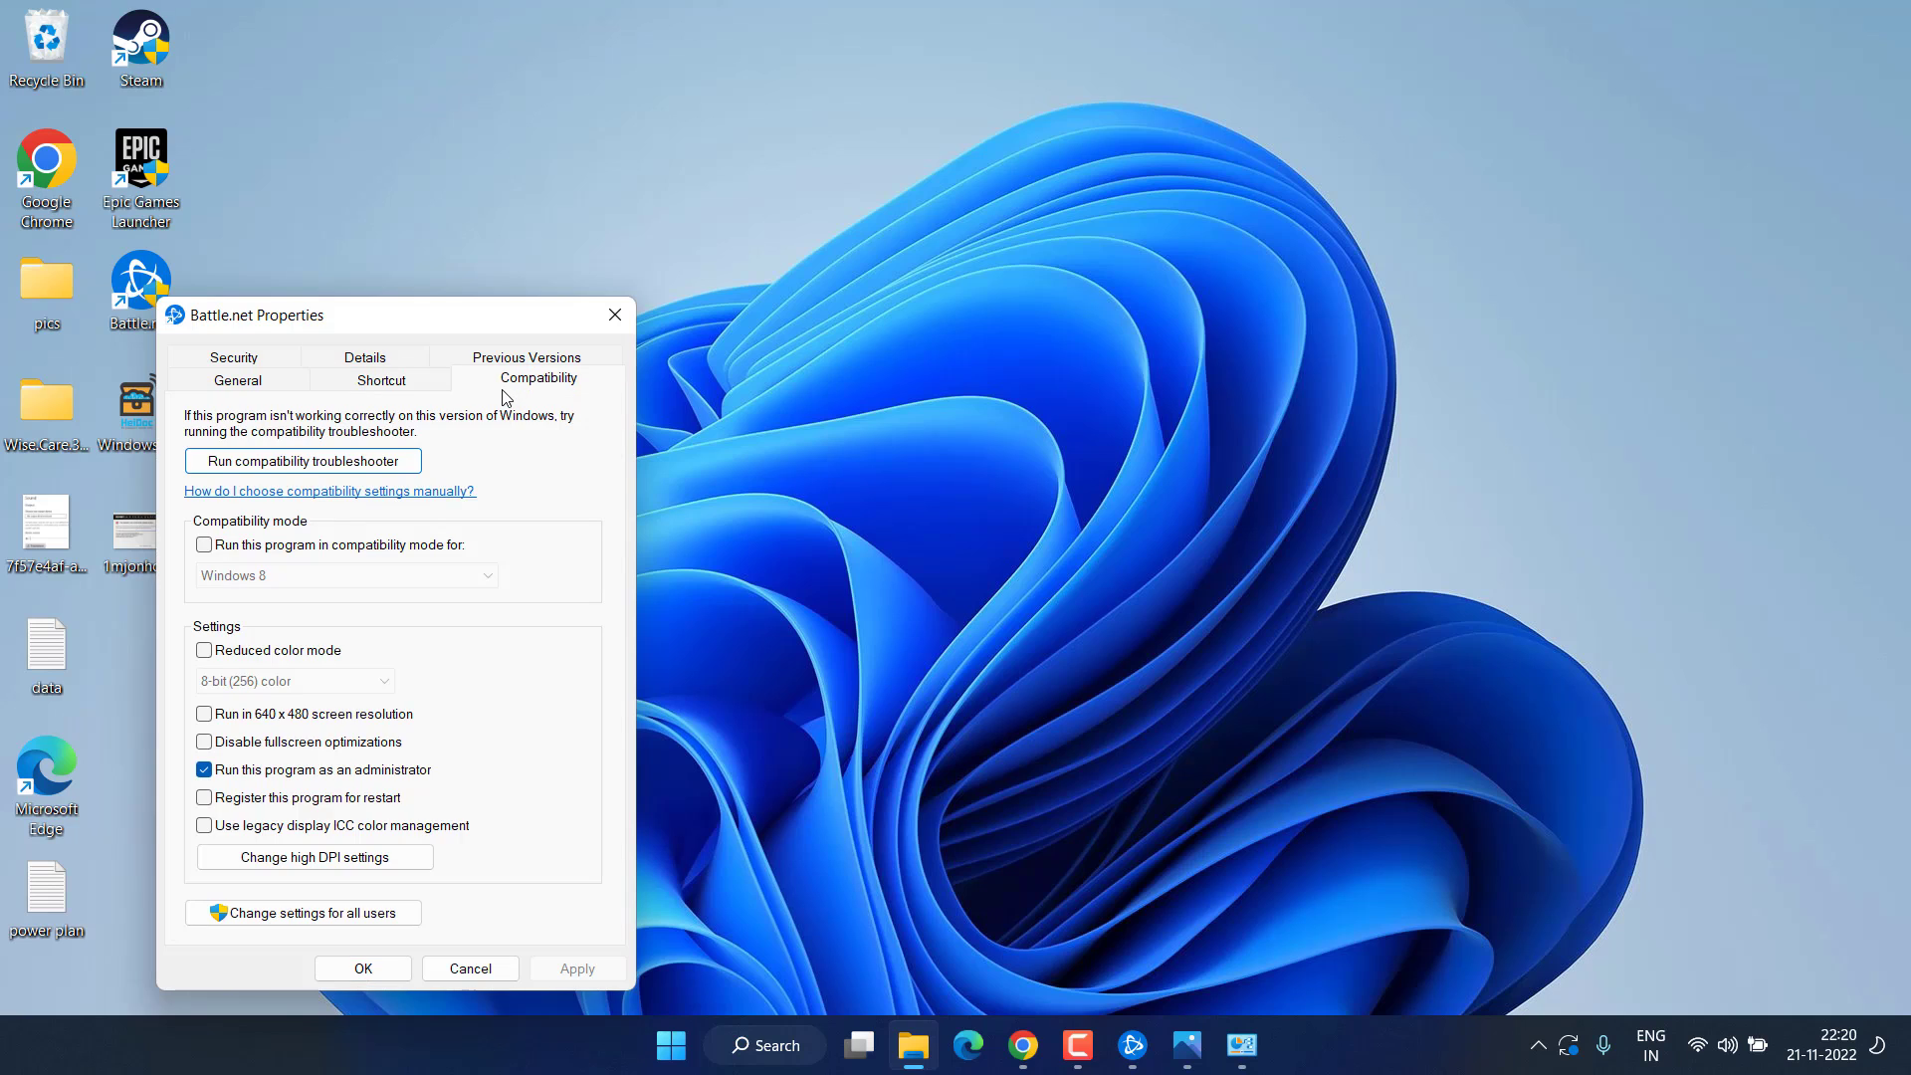
pyautogui.click(271, 774)
pyautogui.click(329, 784)
pyautogui.click(575, 968)
pyautogui.click(363, 968)
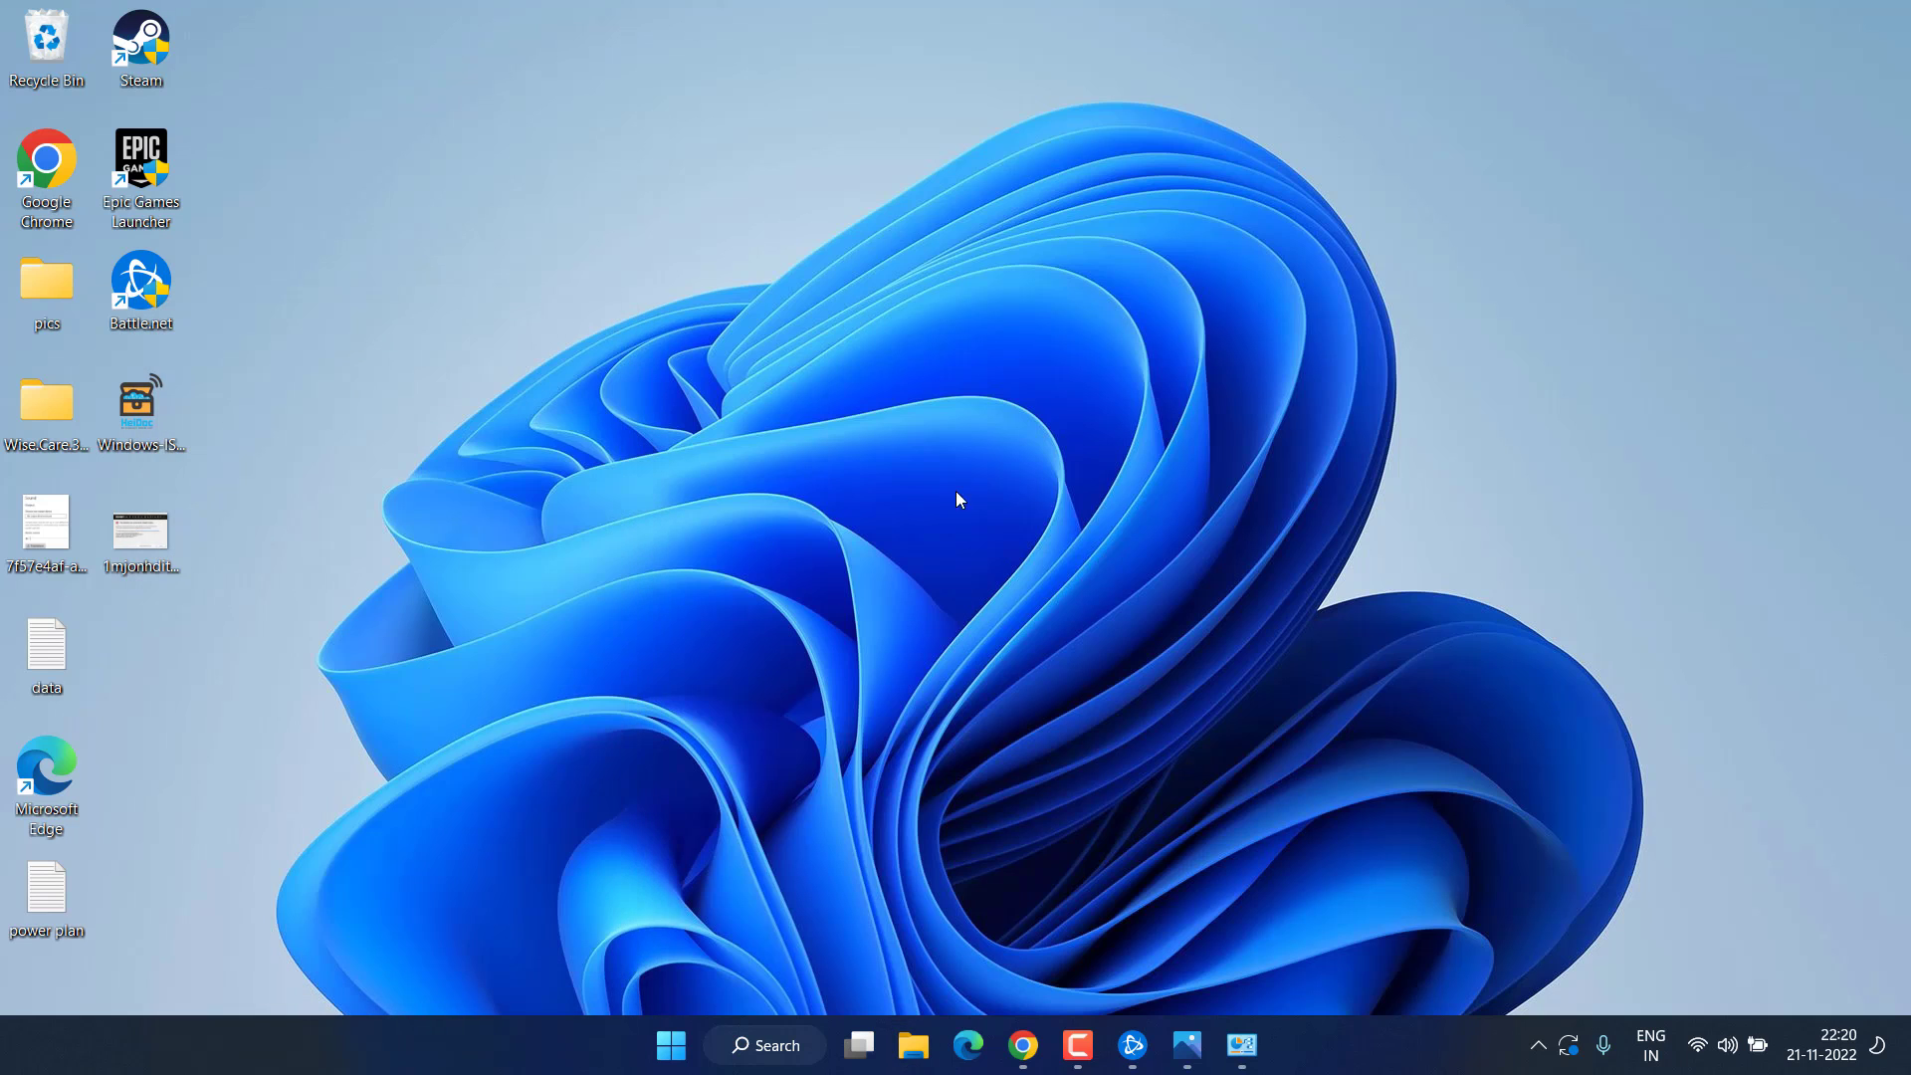
# Step: Launch Battle.net and use the game's gear menu 'Show in Explorer' for Call of Duty
pyautogui.click(1133, 1045)
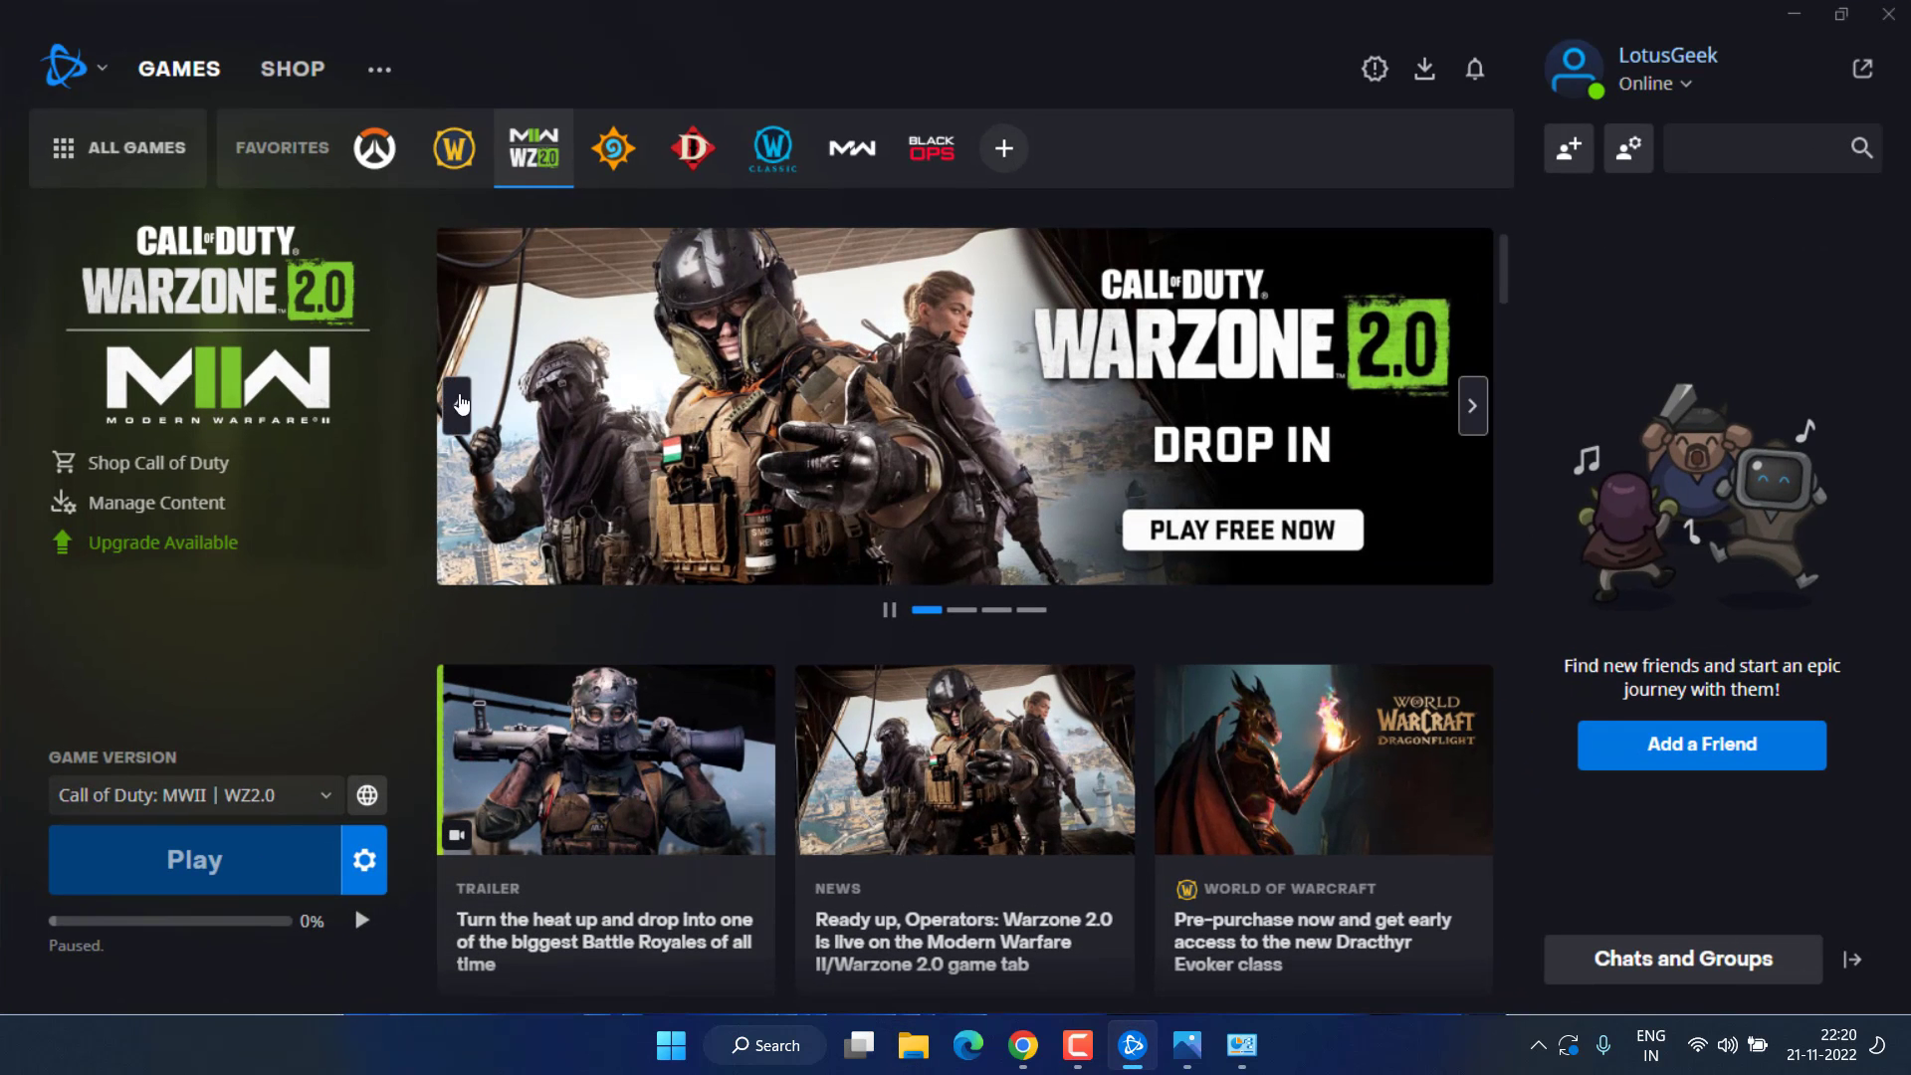
pyautogui.click(365, 862)
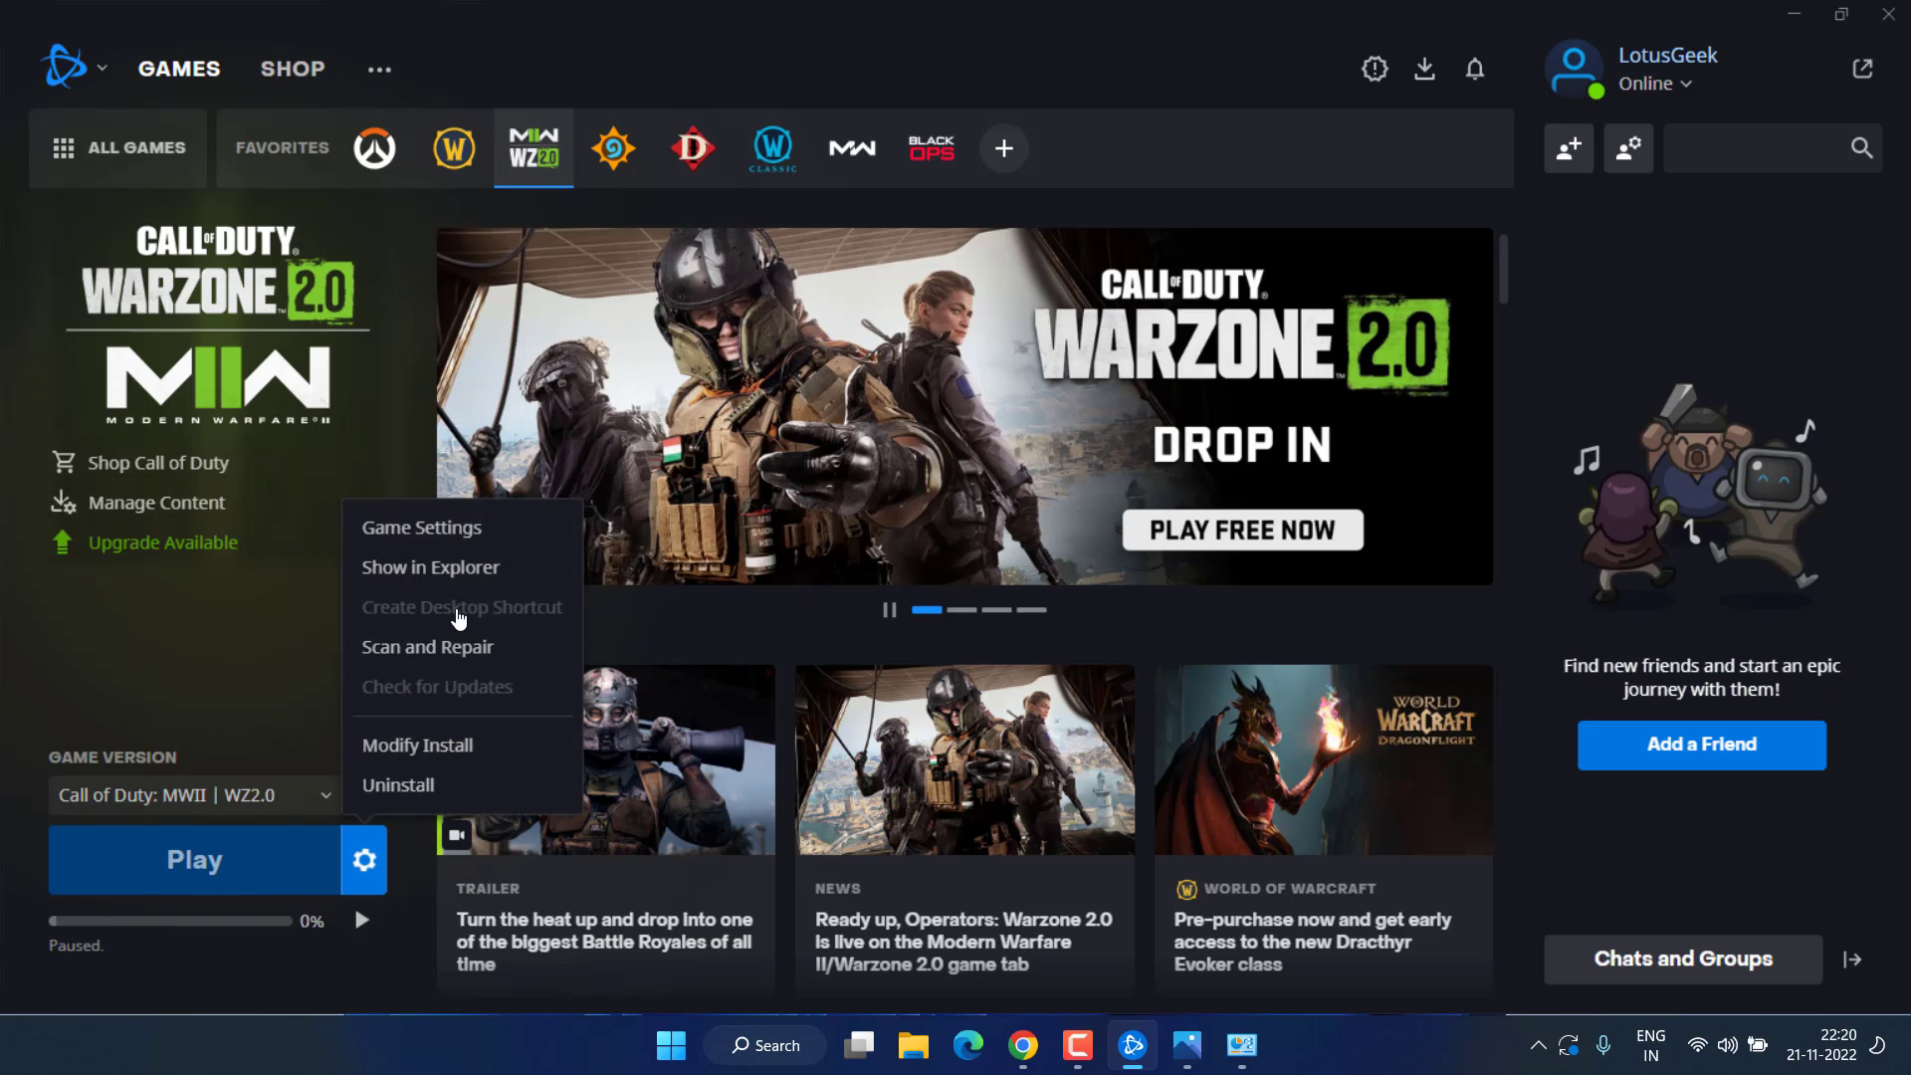
pyautogui.click(472, 569)
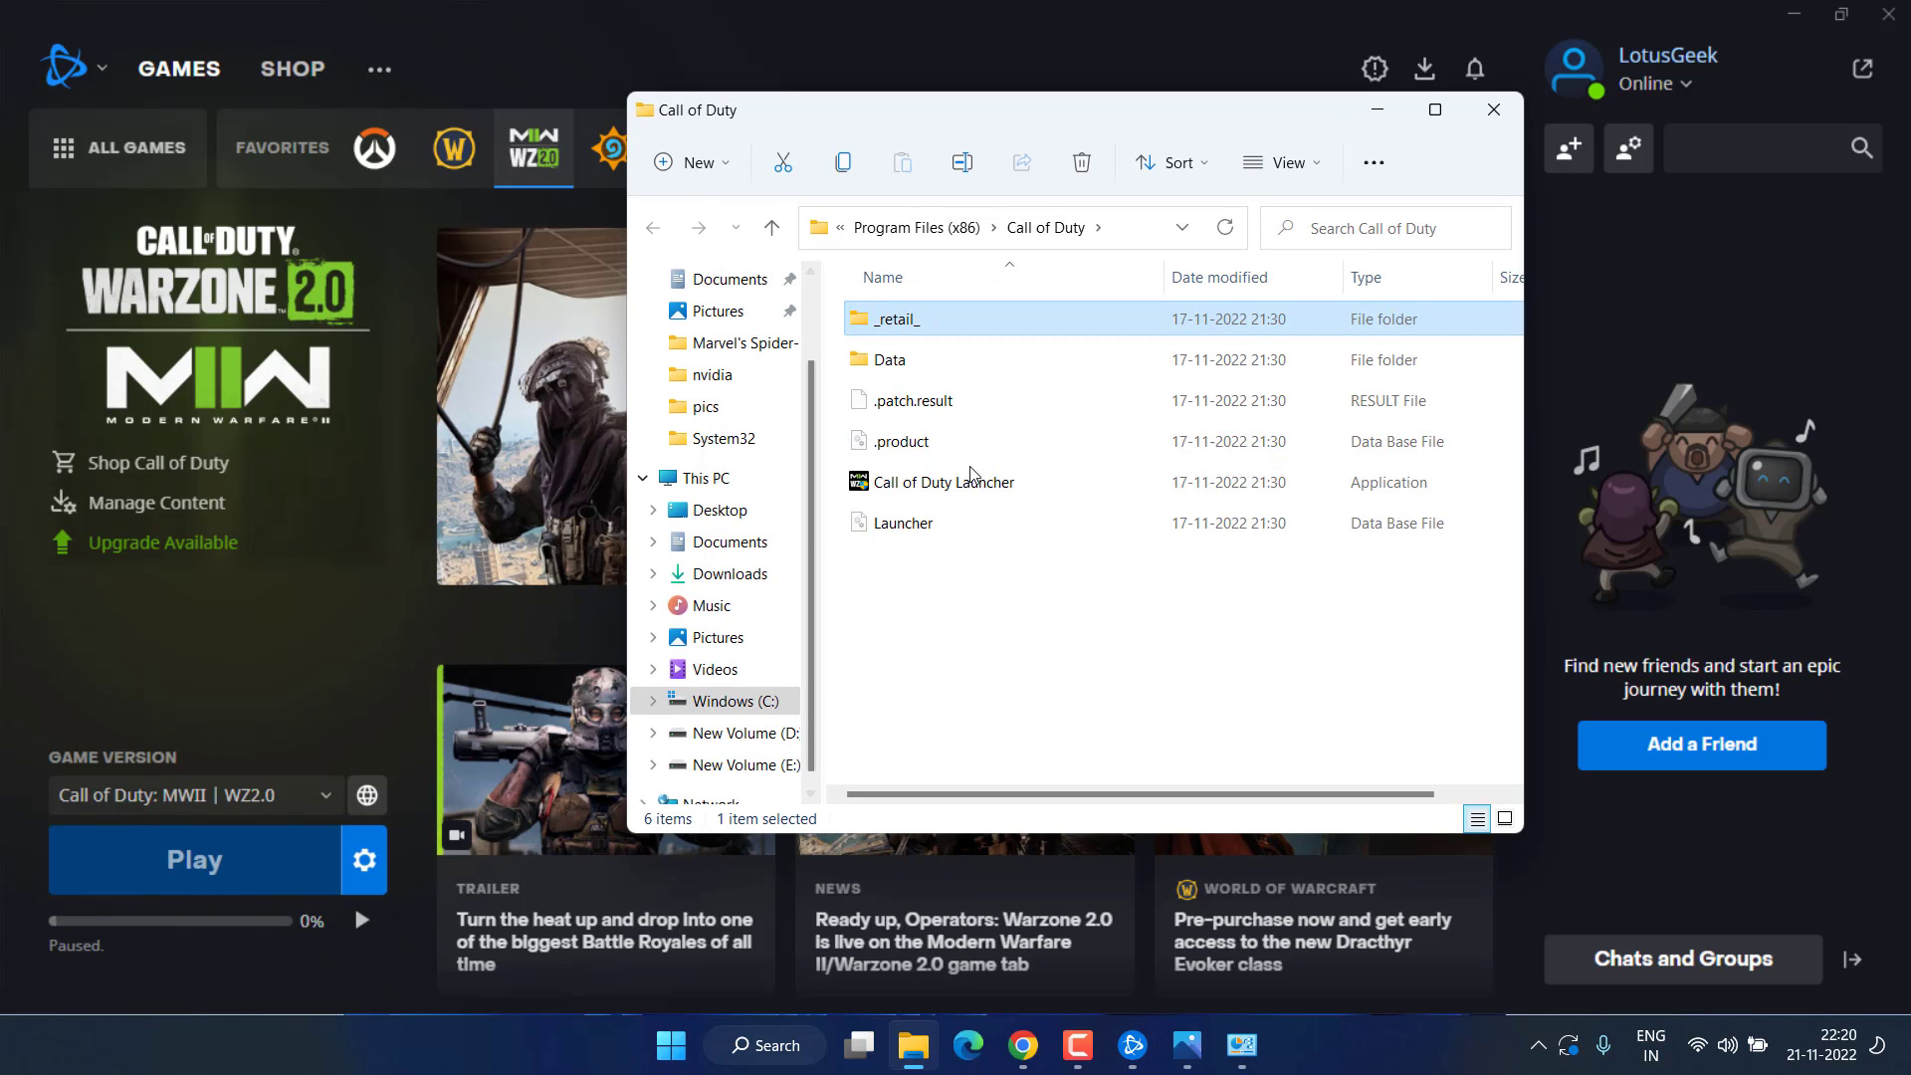
# Step: Set Call of Duty Launcher's Compatibility option to run as administrator, then close Explorer and Battle.net
pyautogui.rightClick(957, 481)
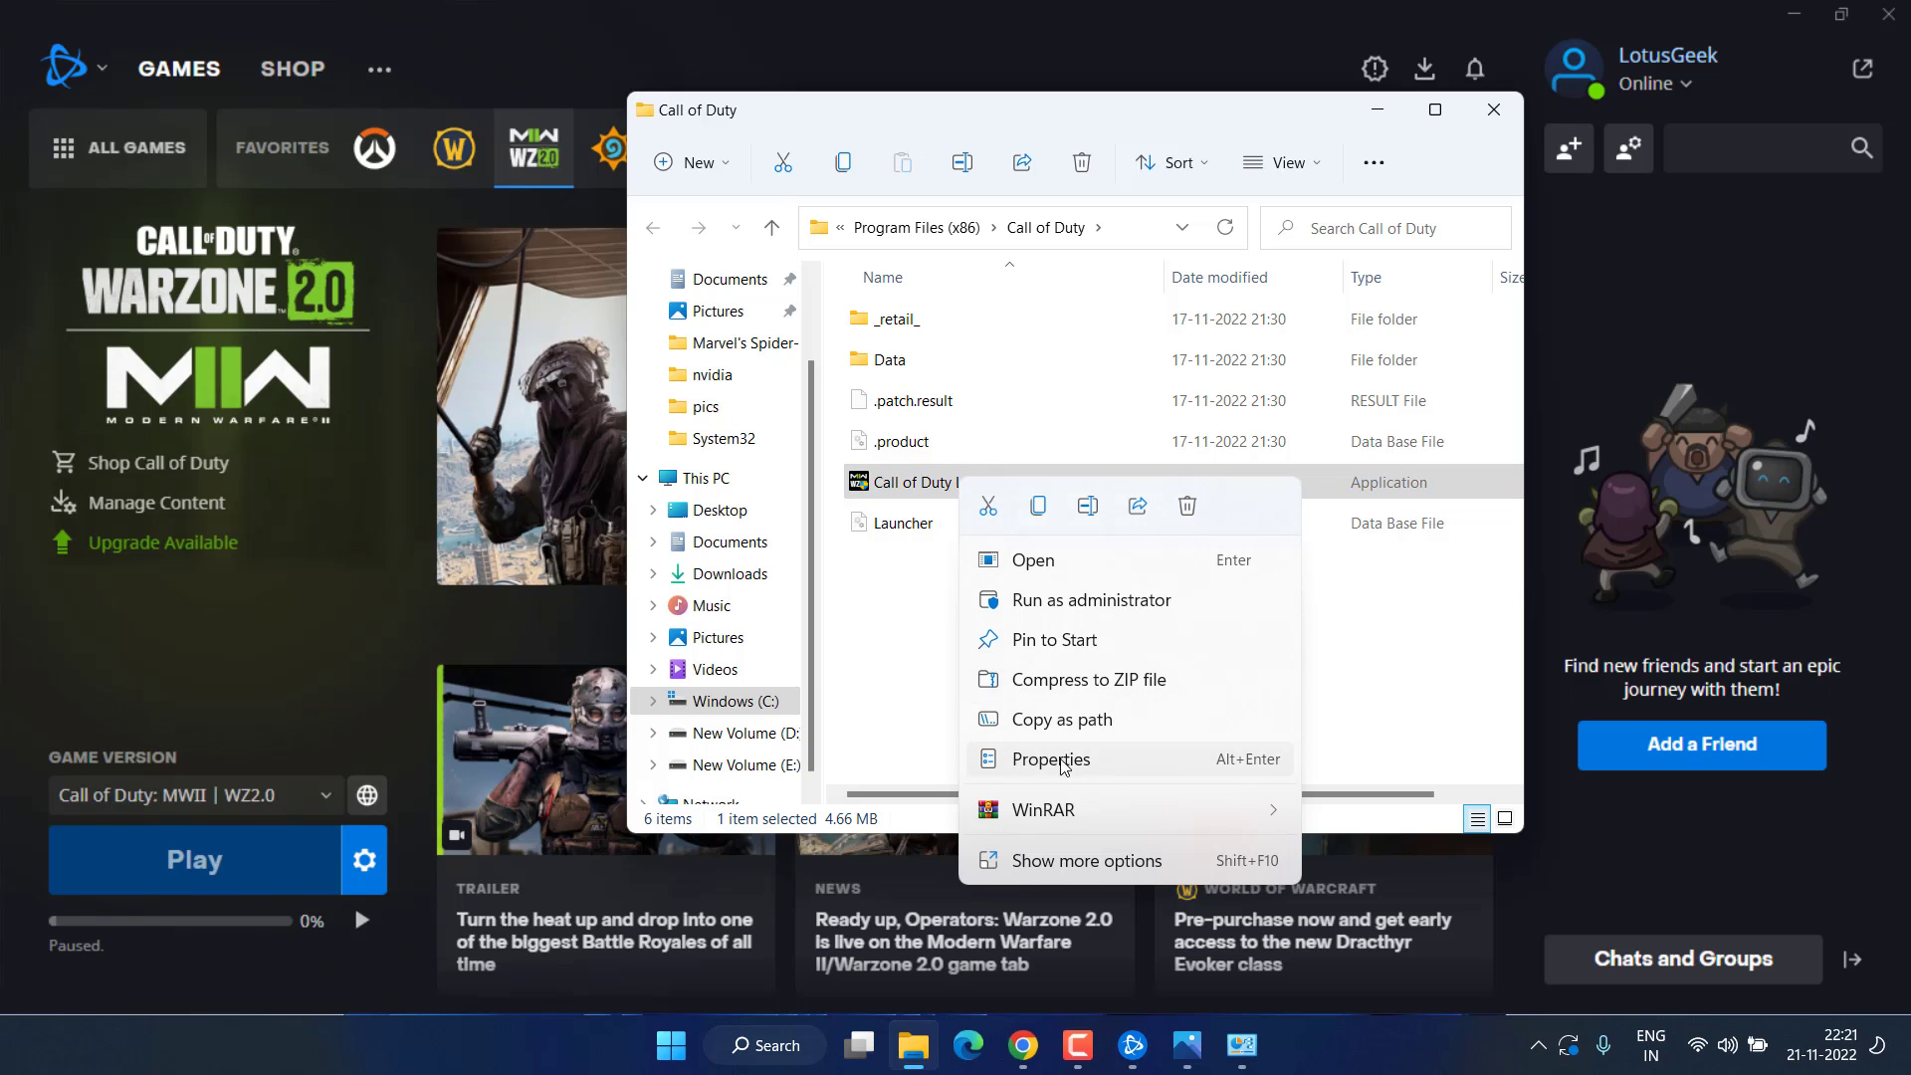
pyautogui.click(1035, 759)
pyautogui.click(1199, 391)
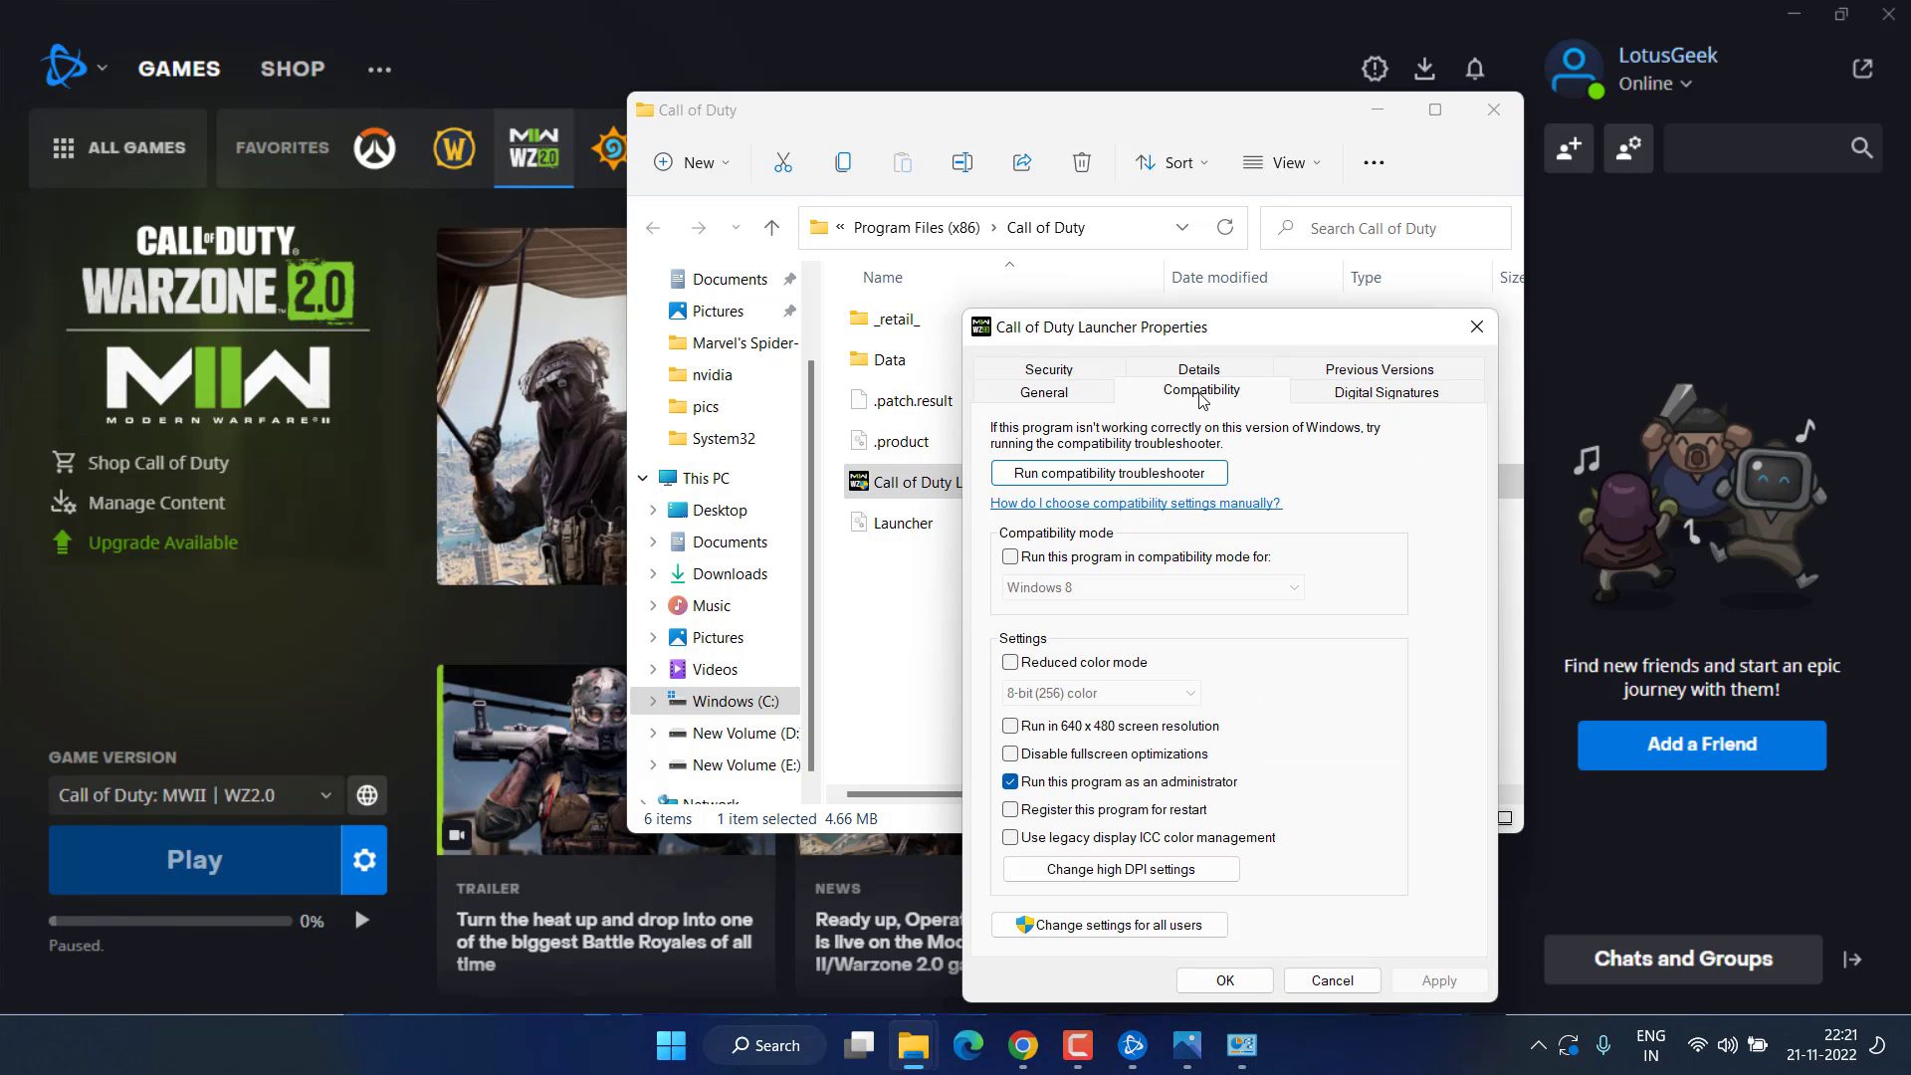
pyautogui.click(1067, 783)
pyautogui.click(1225, 980)
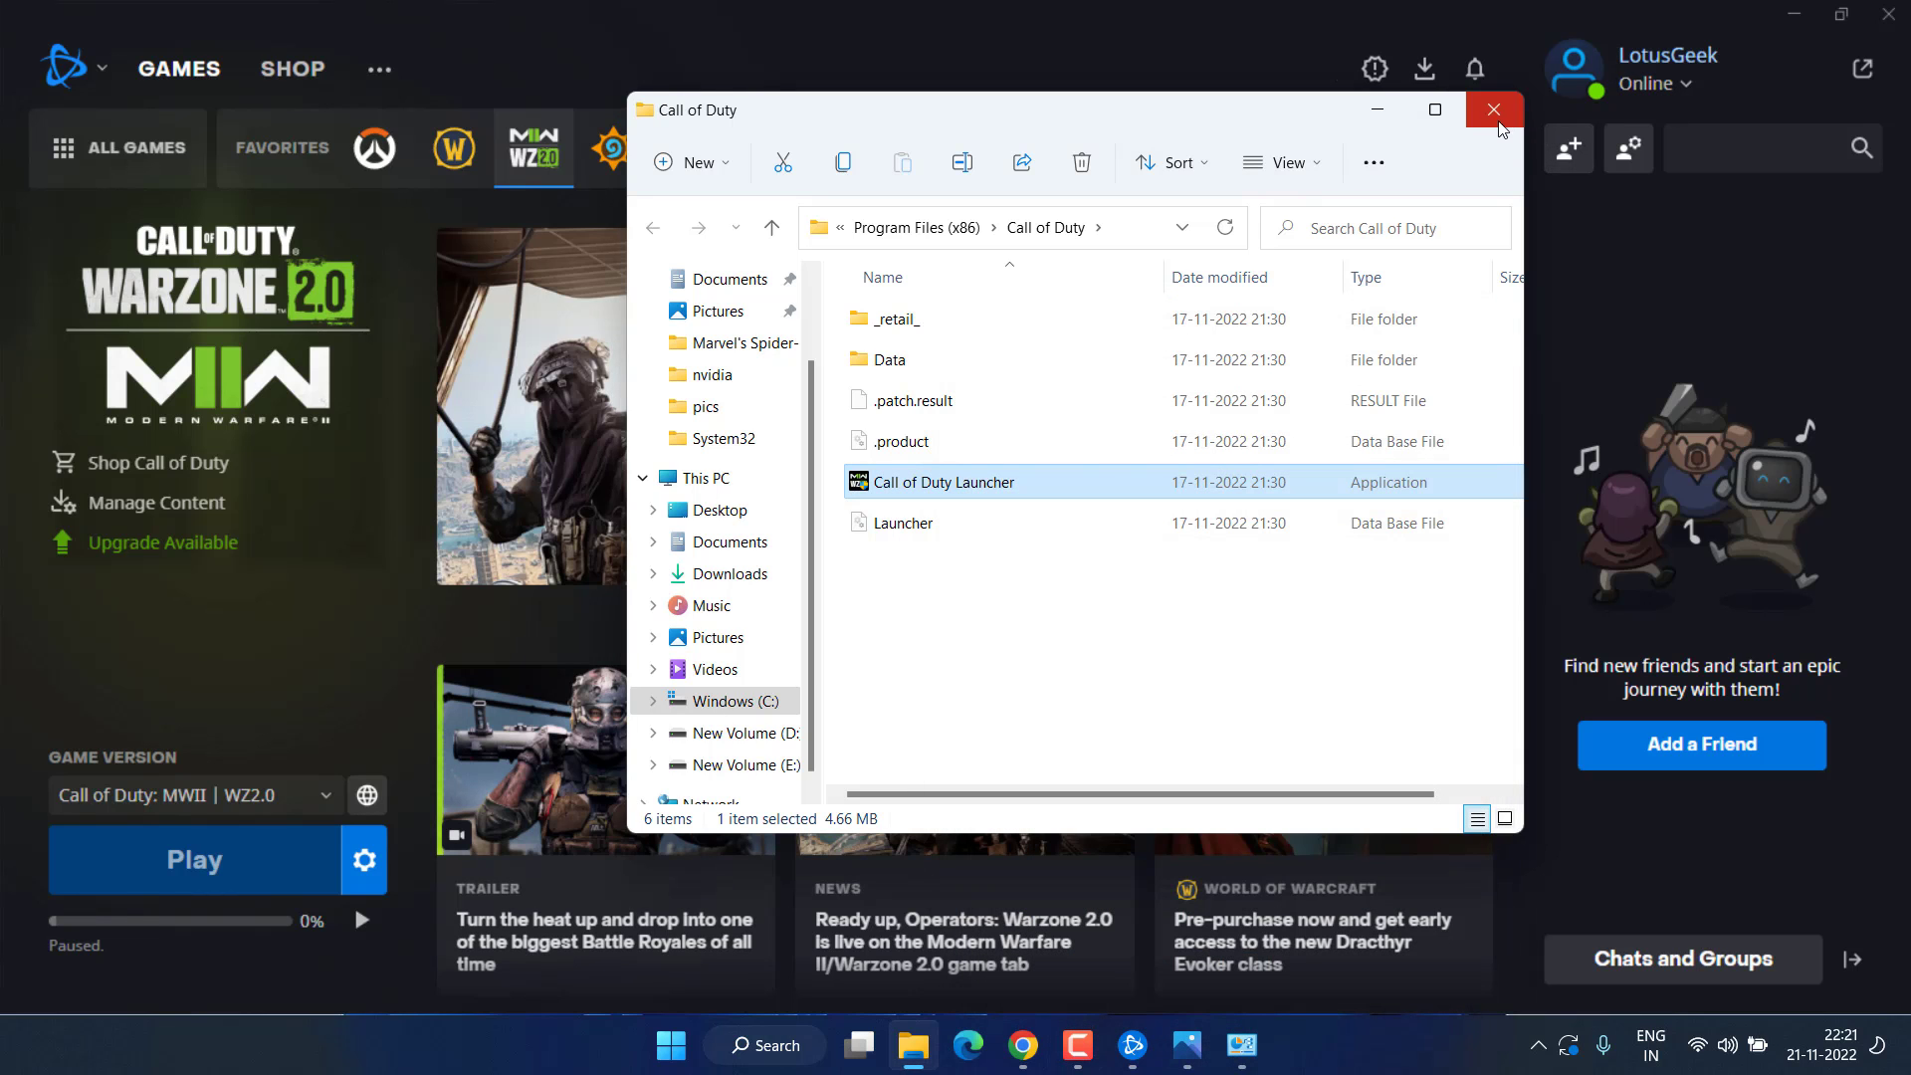
pyautogui.click(1493, 110)
pyautogui.click(1888, 14)
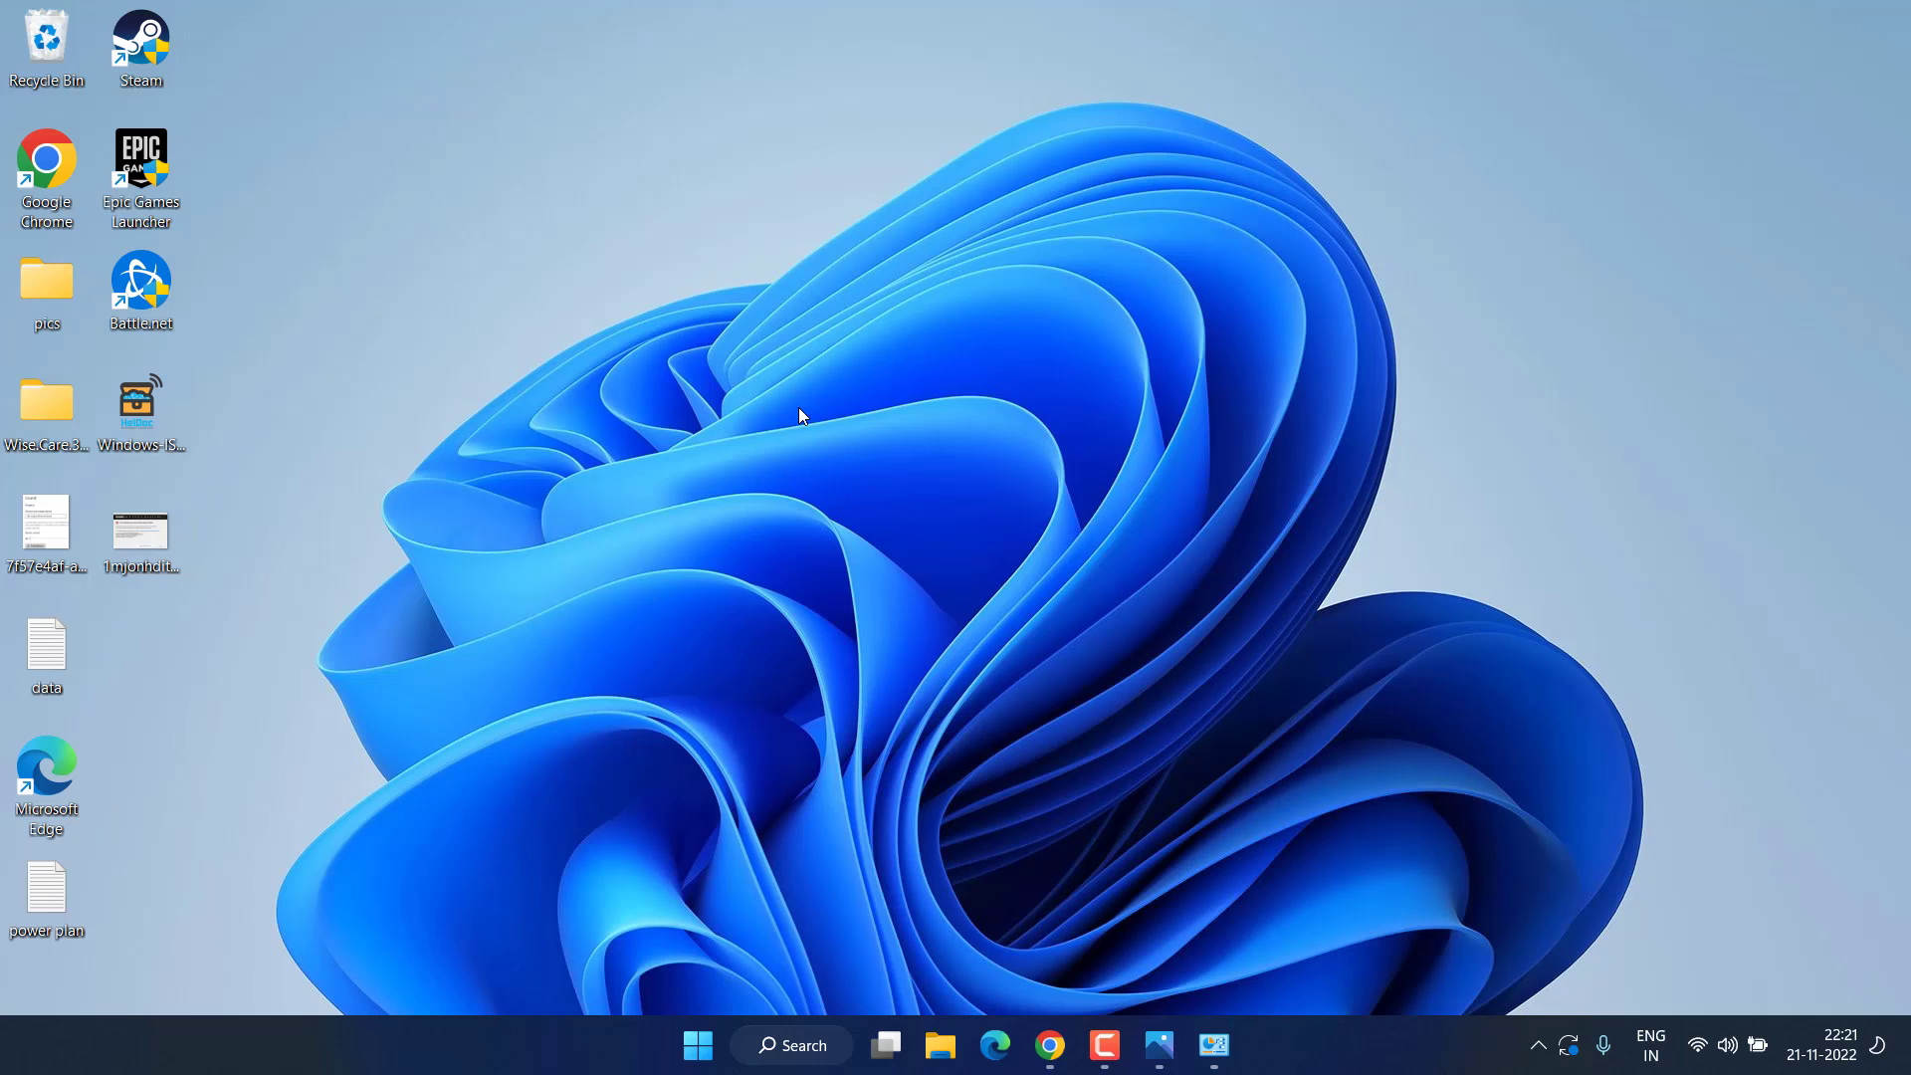
# Step: Expand Display adapters in Device Manager to find the Radeon RX 5500M, then minimize it
pyautogui.rightClick(687, 1040)
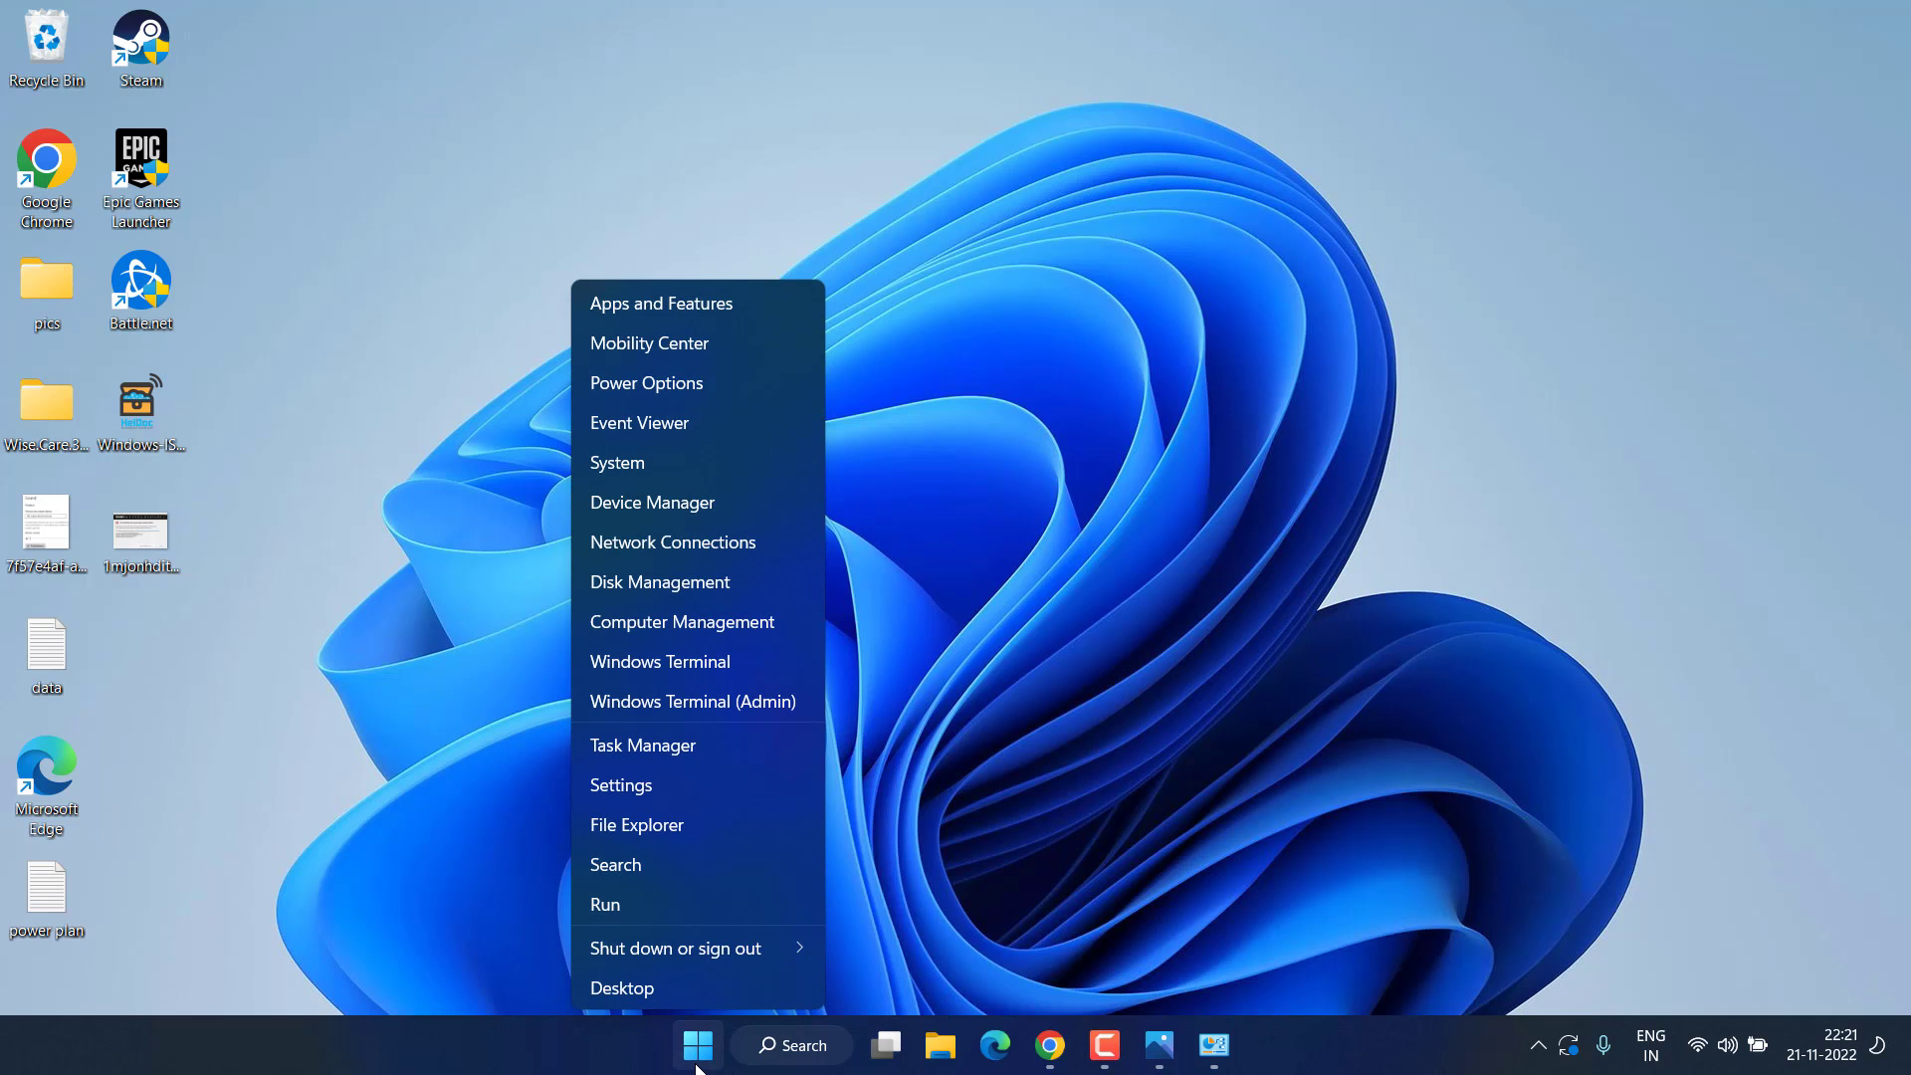
pyautogui.click(694, 505)
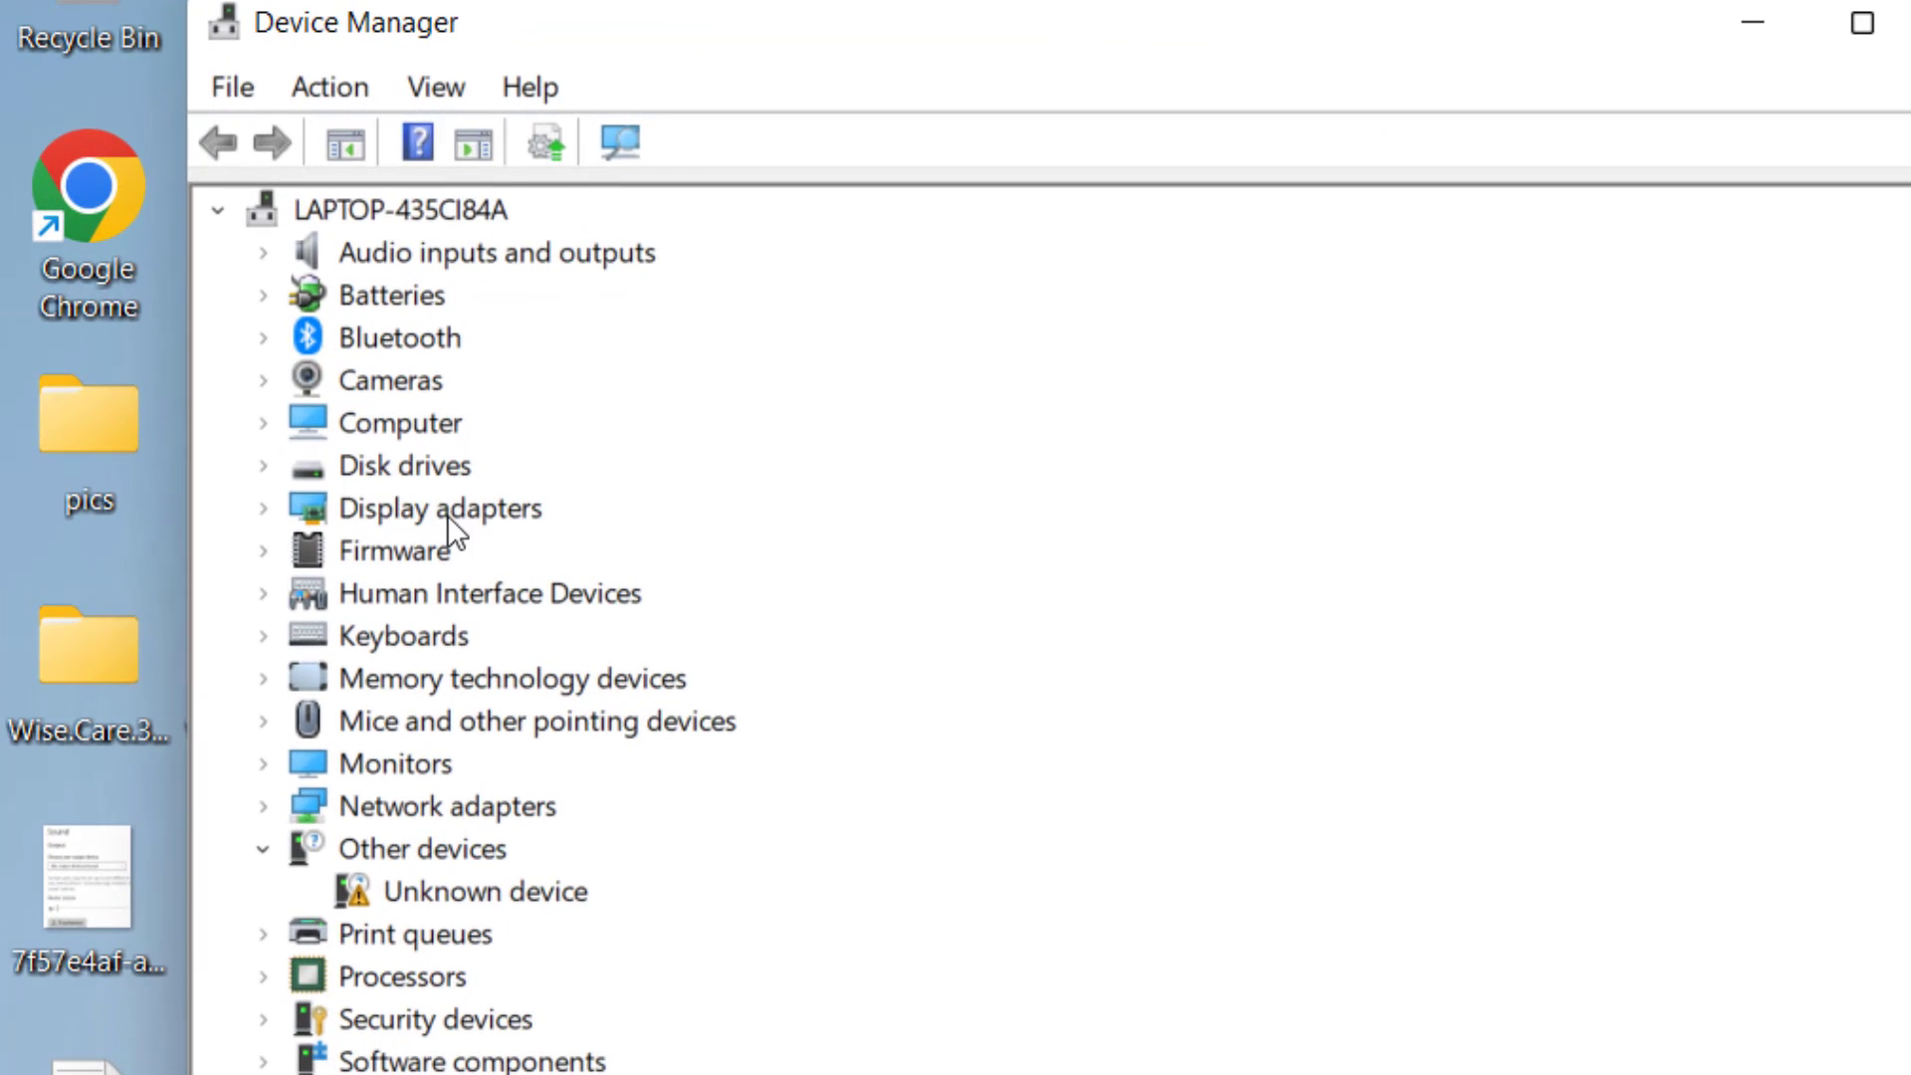
pyautogui.click(445, 515)
pyautogui.doubleClick(489, 519)
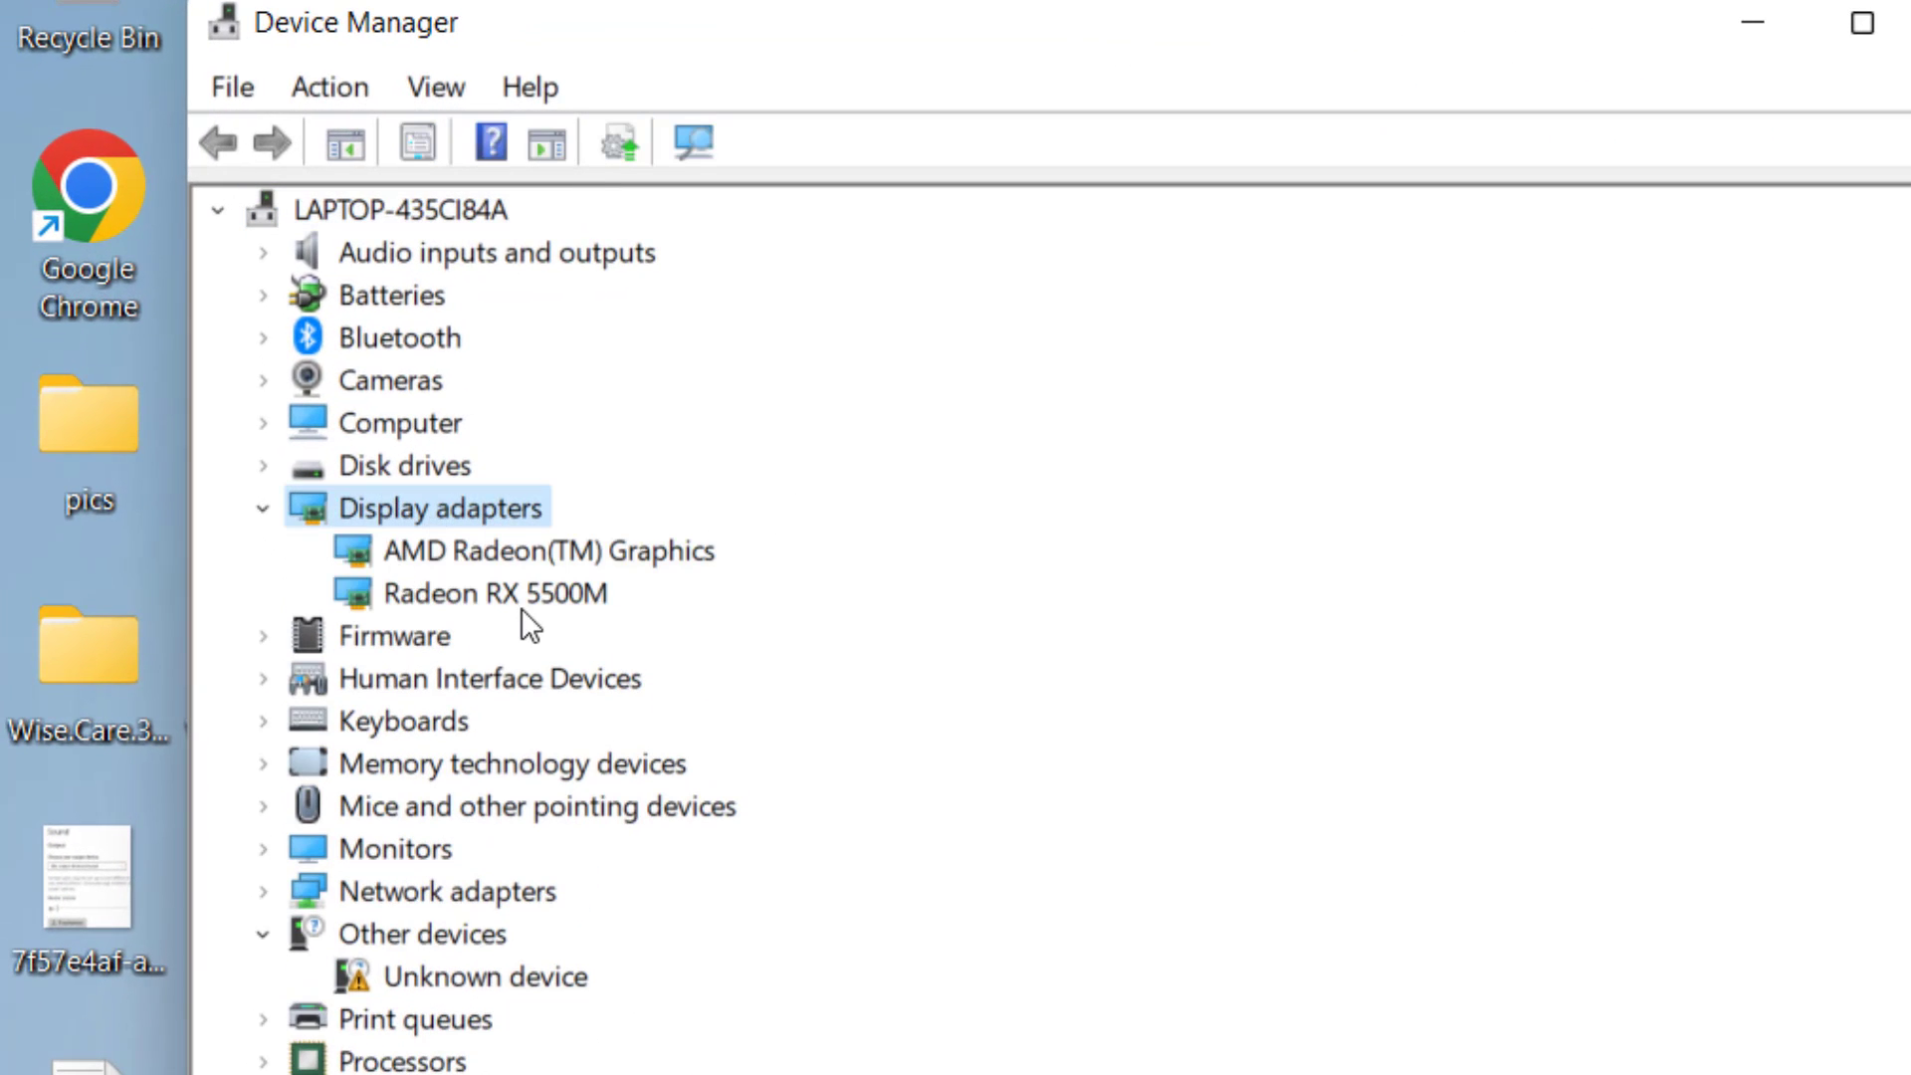
pyautogui.click(461, 587)
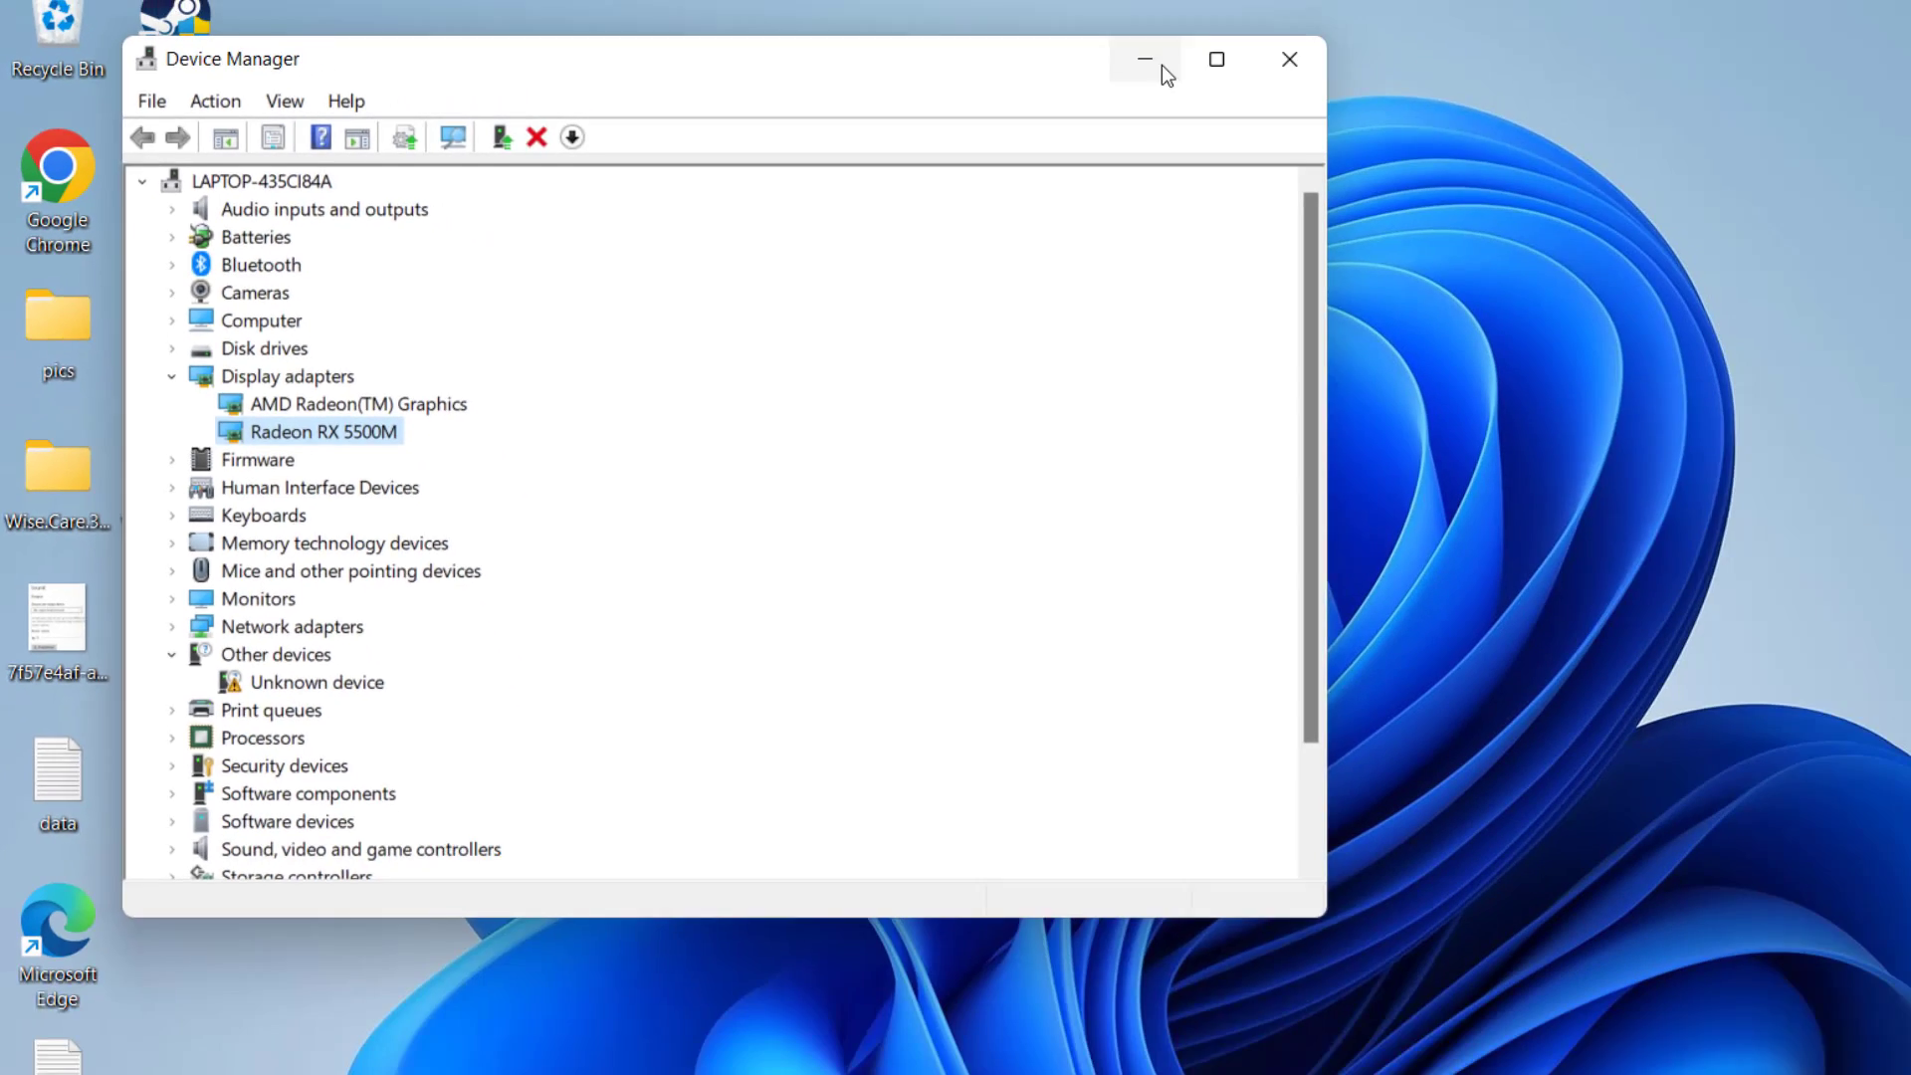
pyautogui.click(1154, 57)
# Step: On AMD's Drivers and Support page in Chrome, select AMD Radeon RX 5500M and submit
pyautogui.click(1023, 1043)
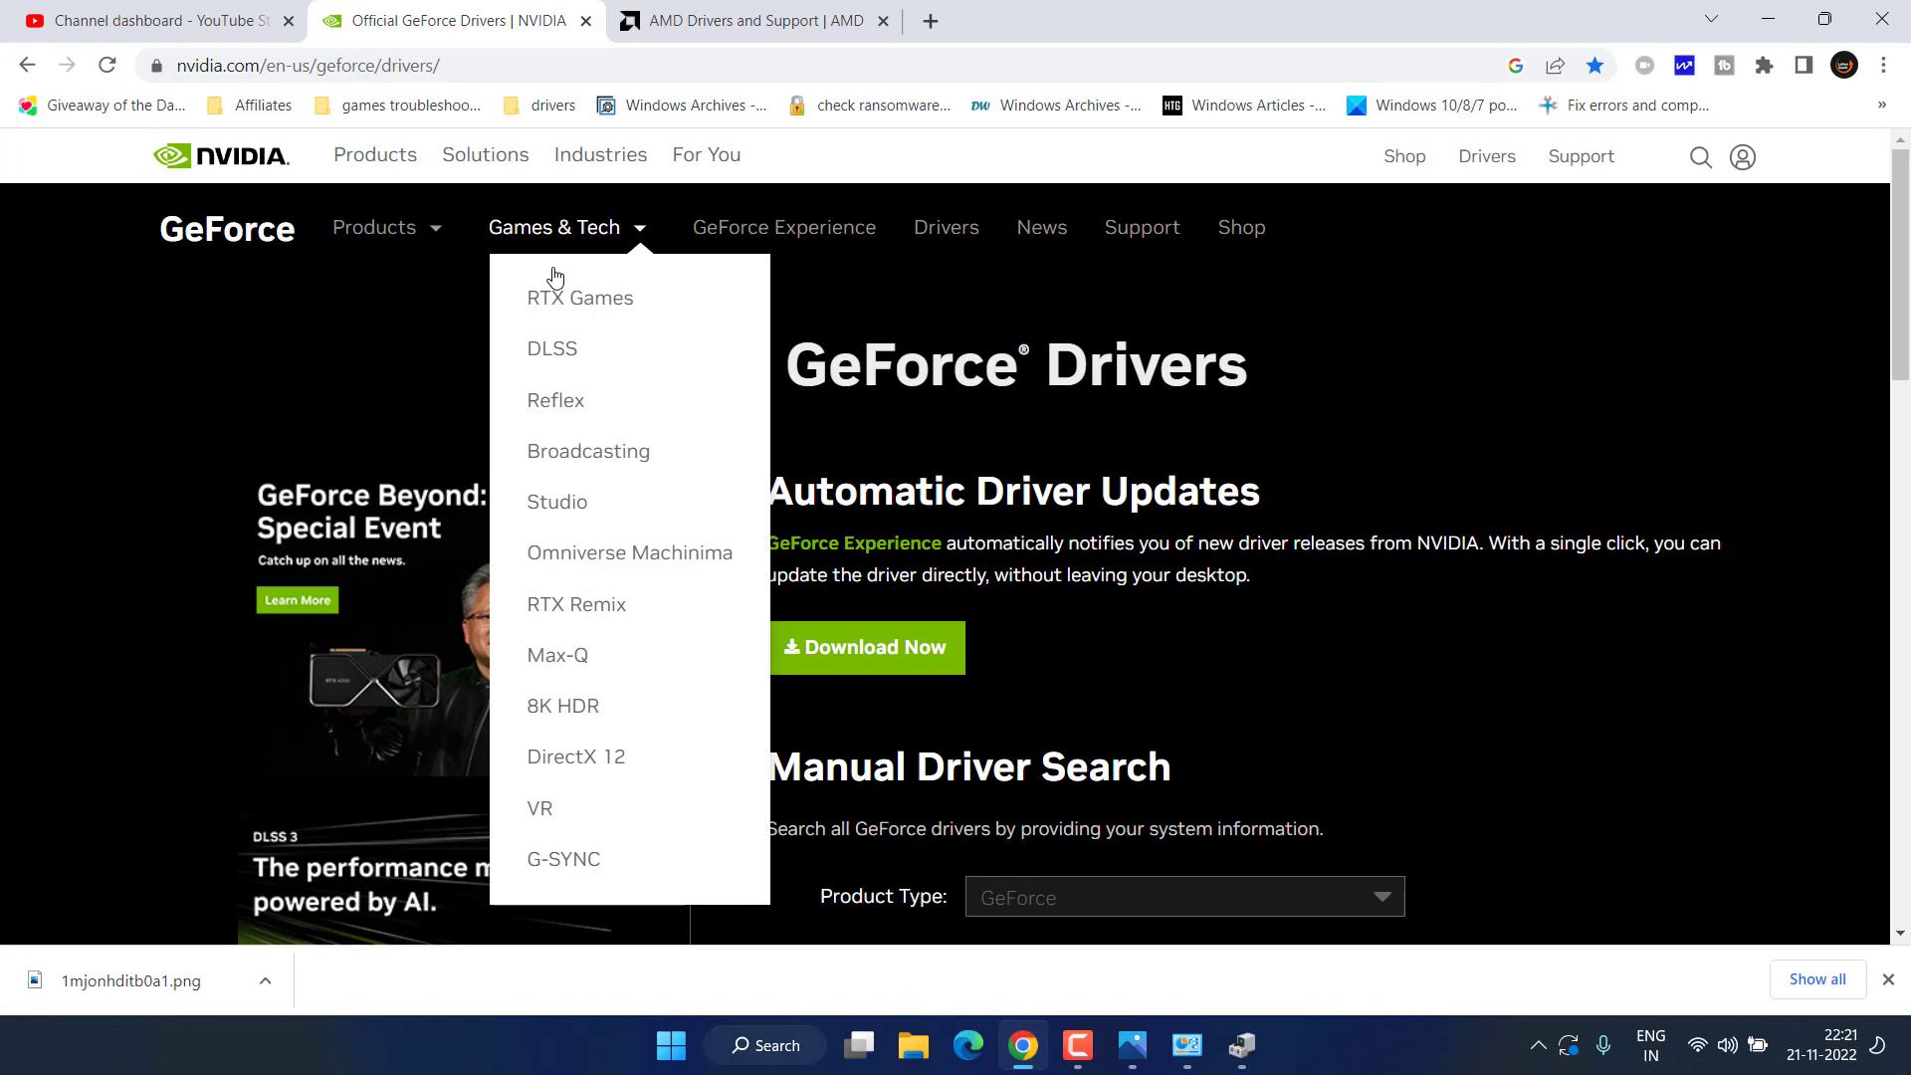
pyautogui.click(765, 15)
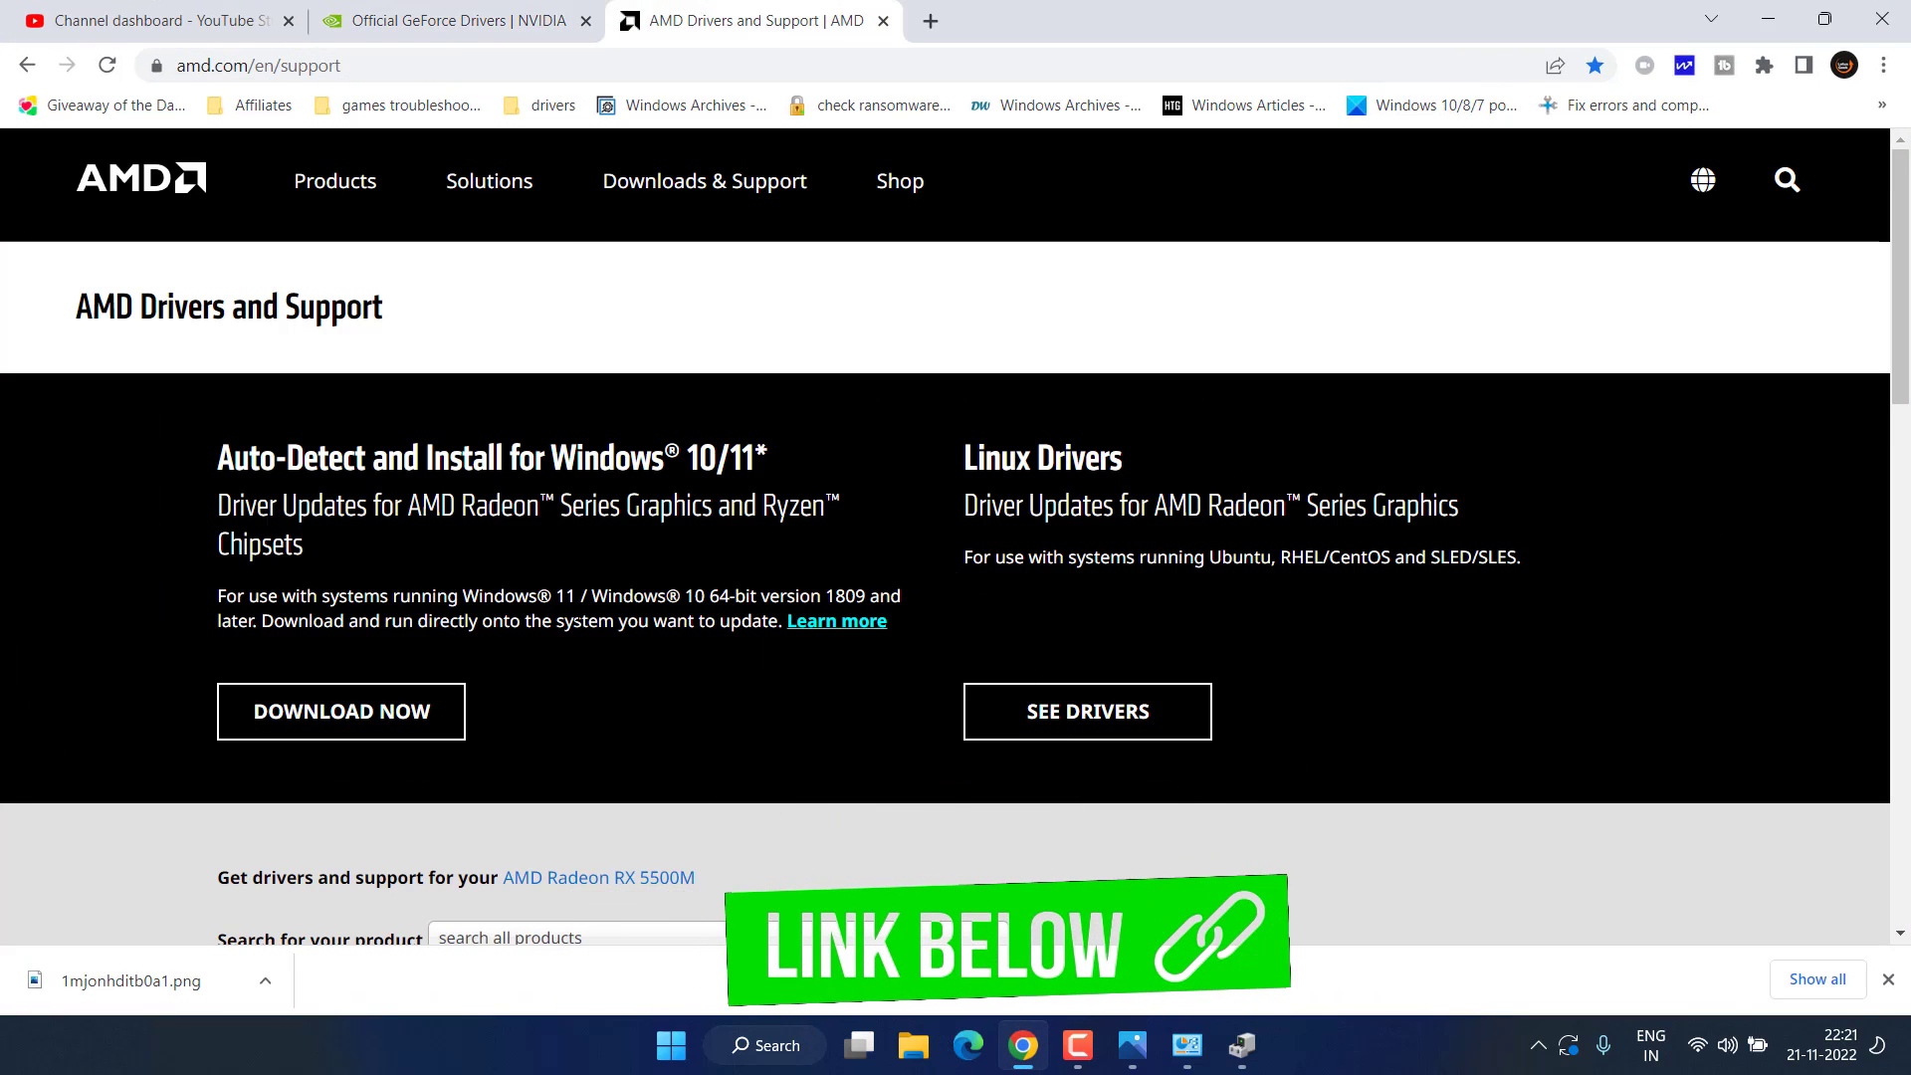
pyautogui.click(524, 10)
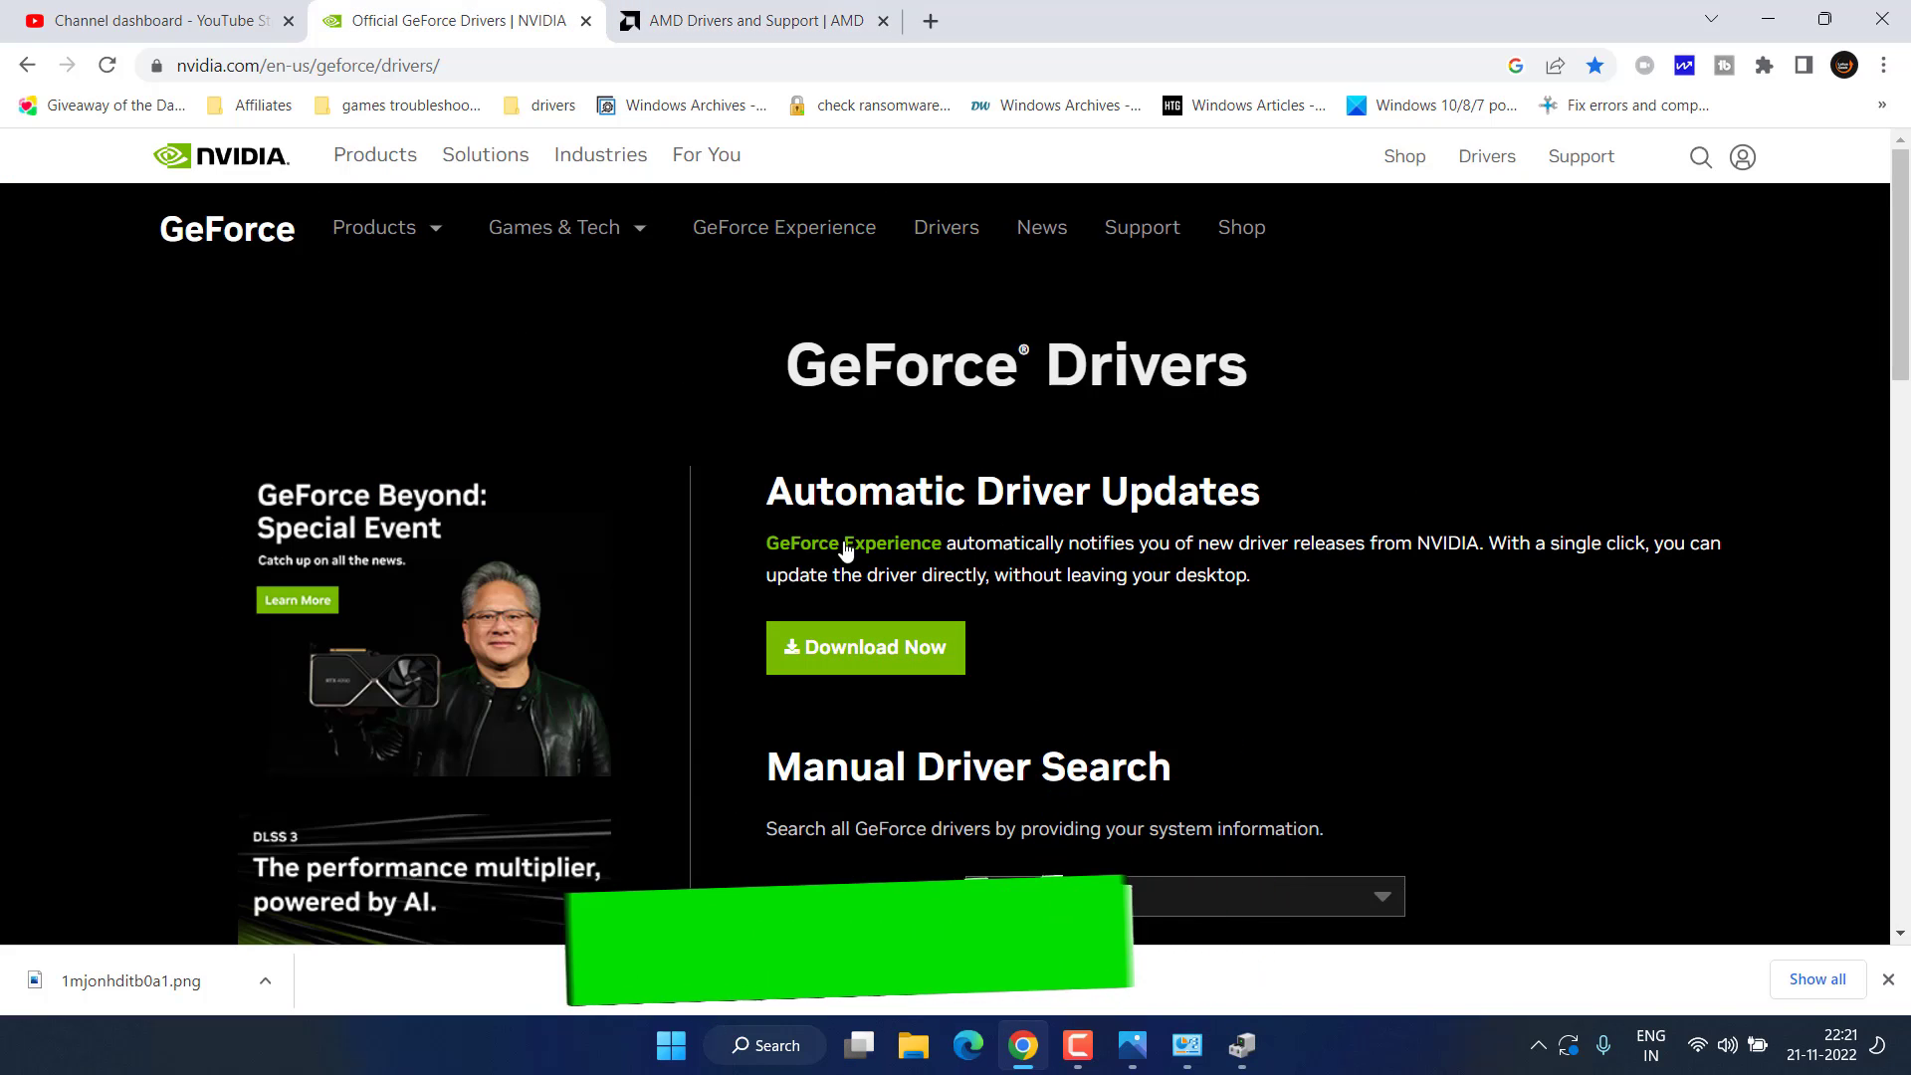
pyautogui.click(756, 20)
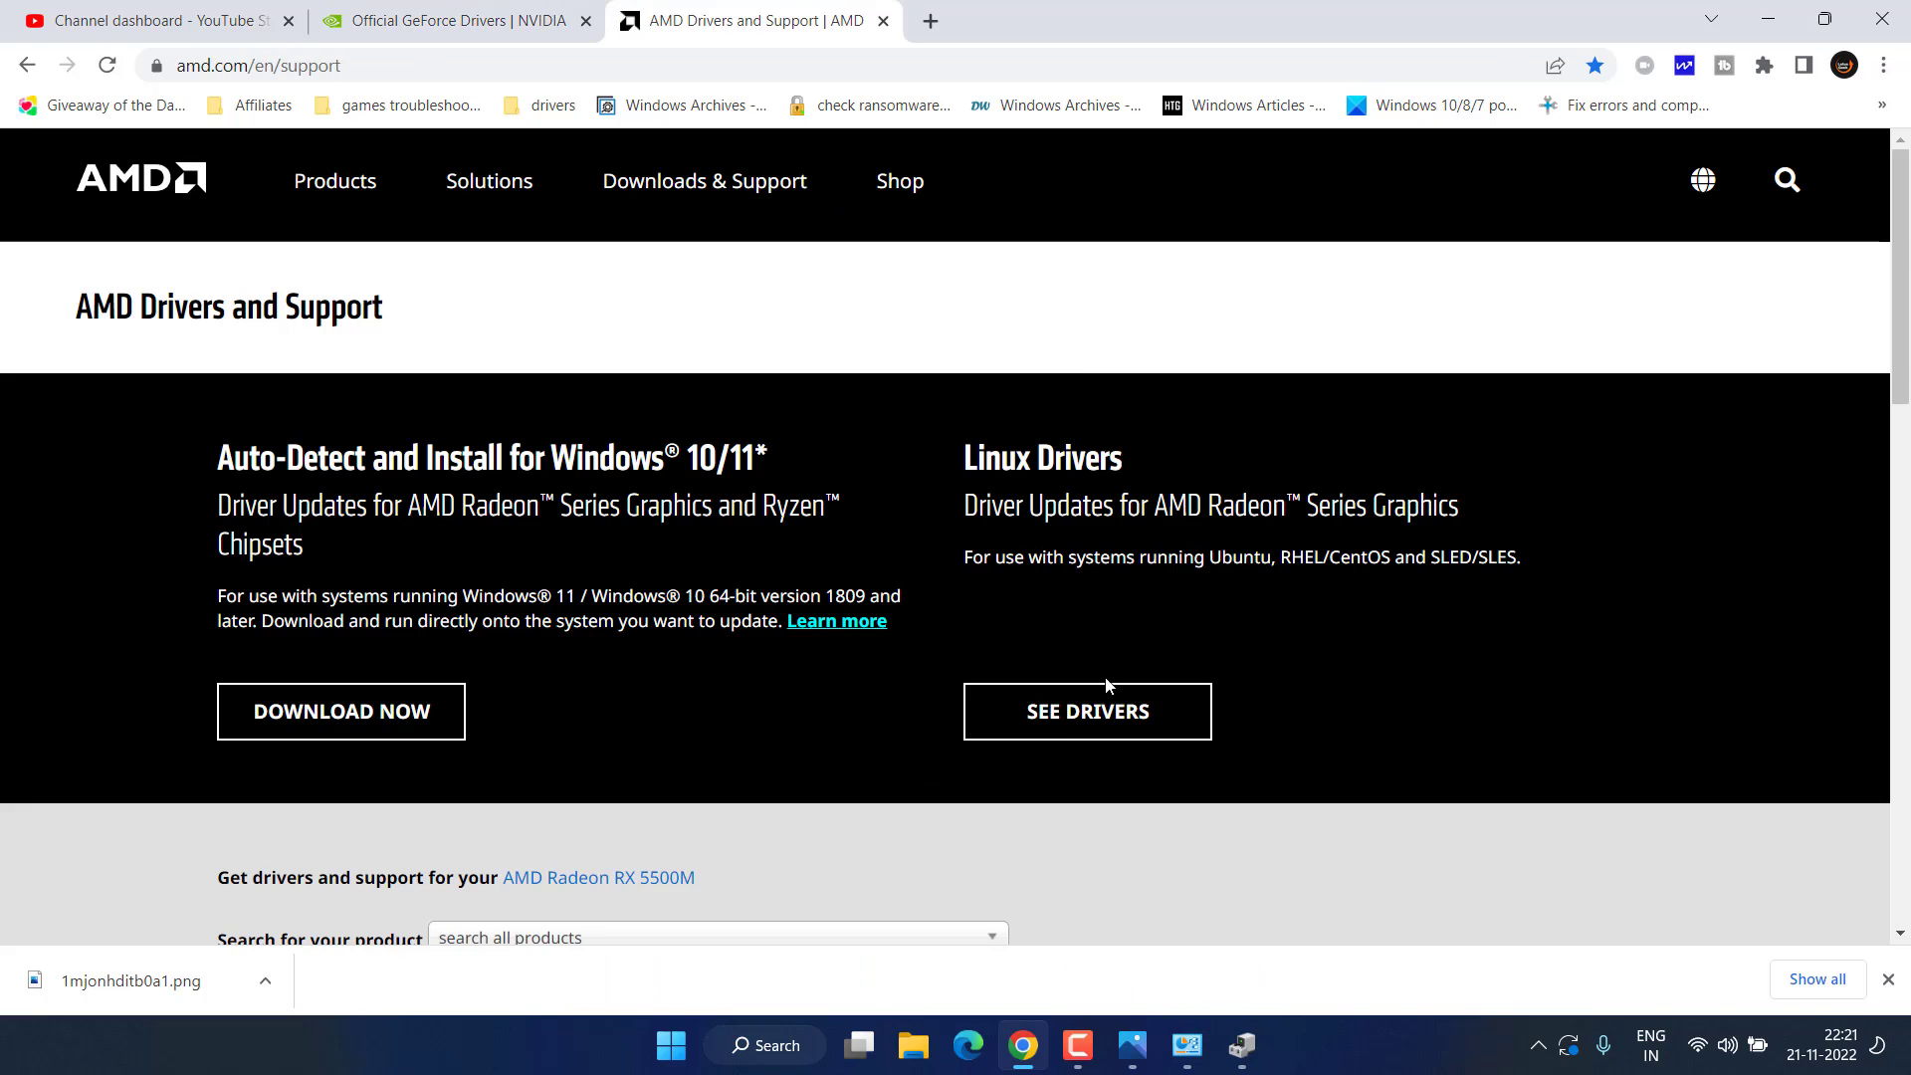
pyautogui.scroll(-4, 1108, 687)
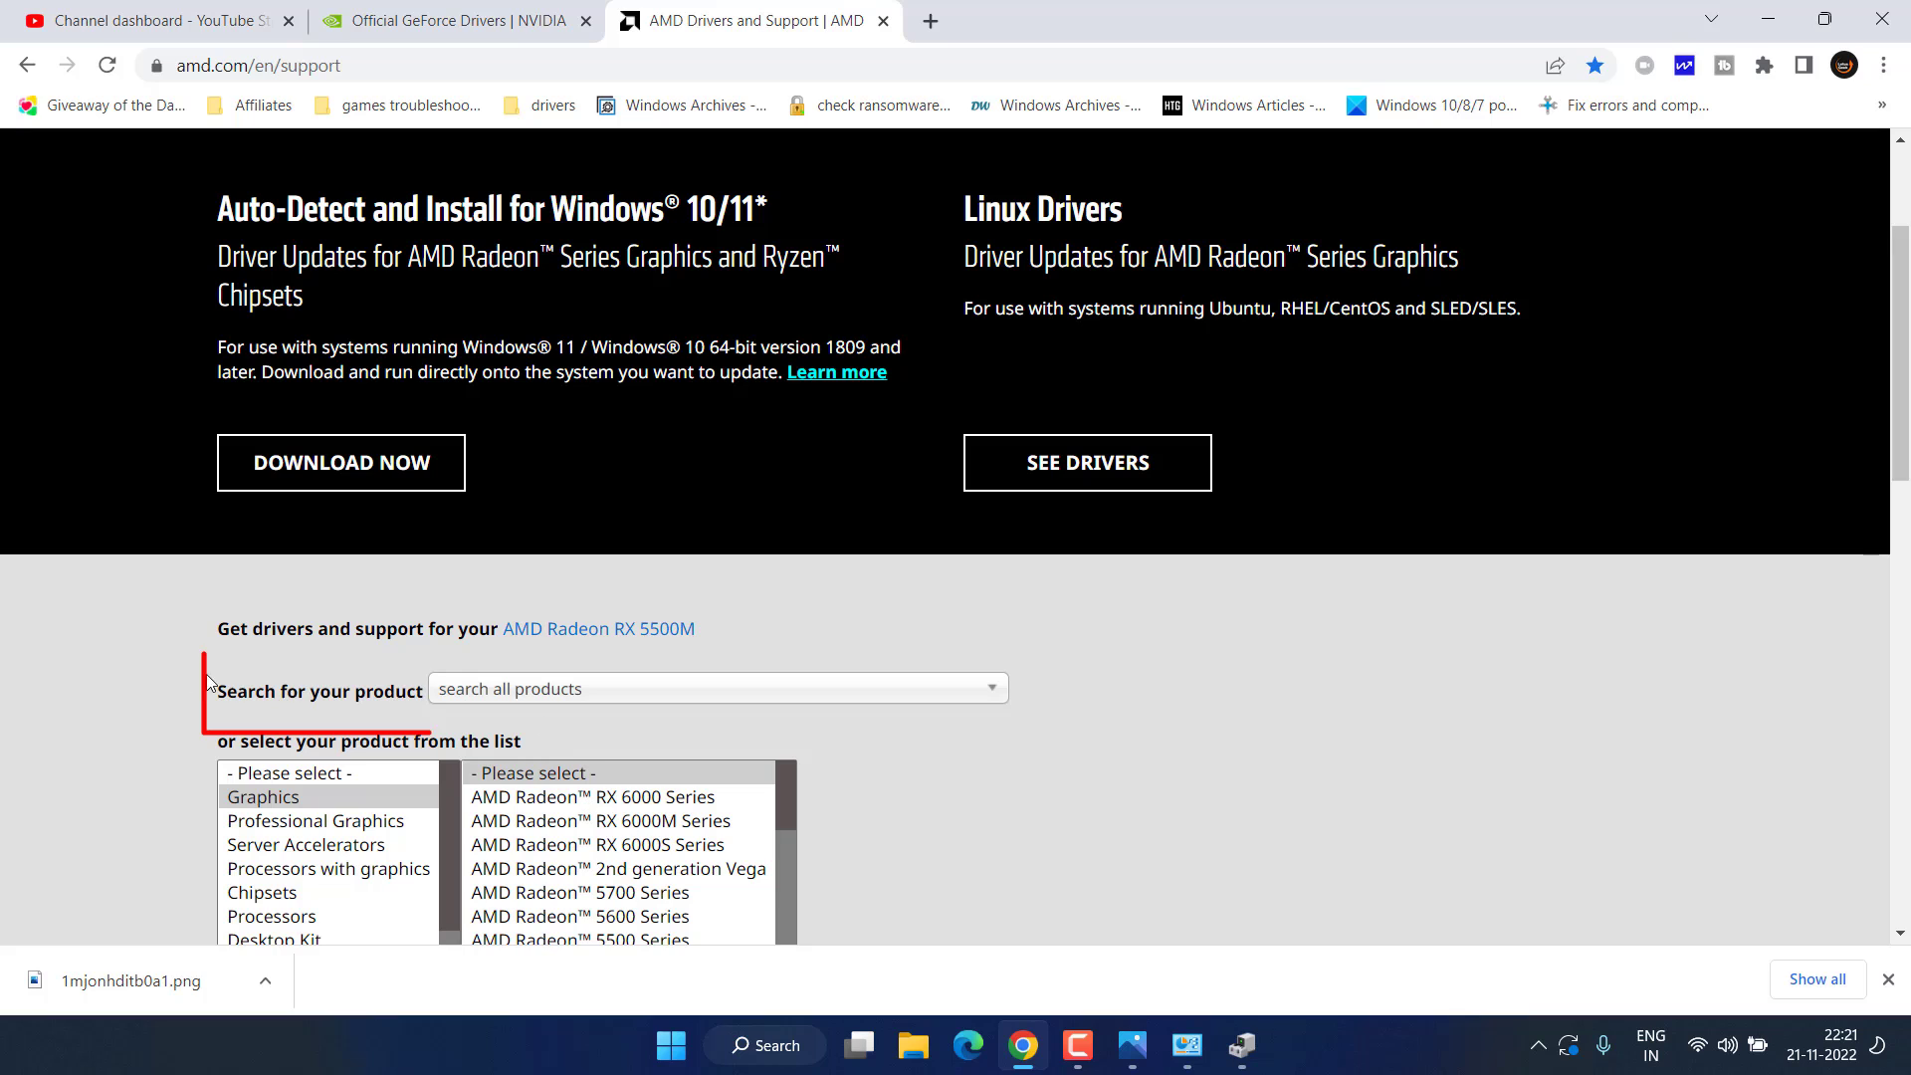
pyautogui.click(648, 706)
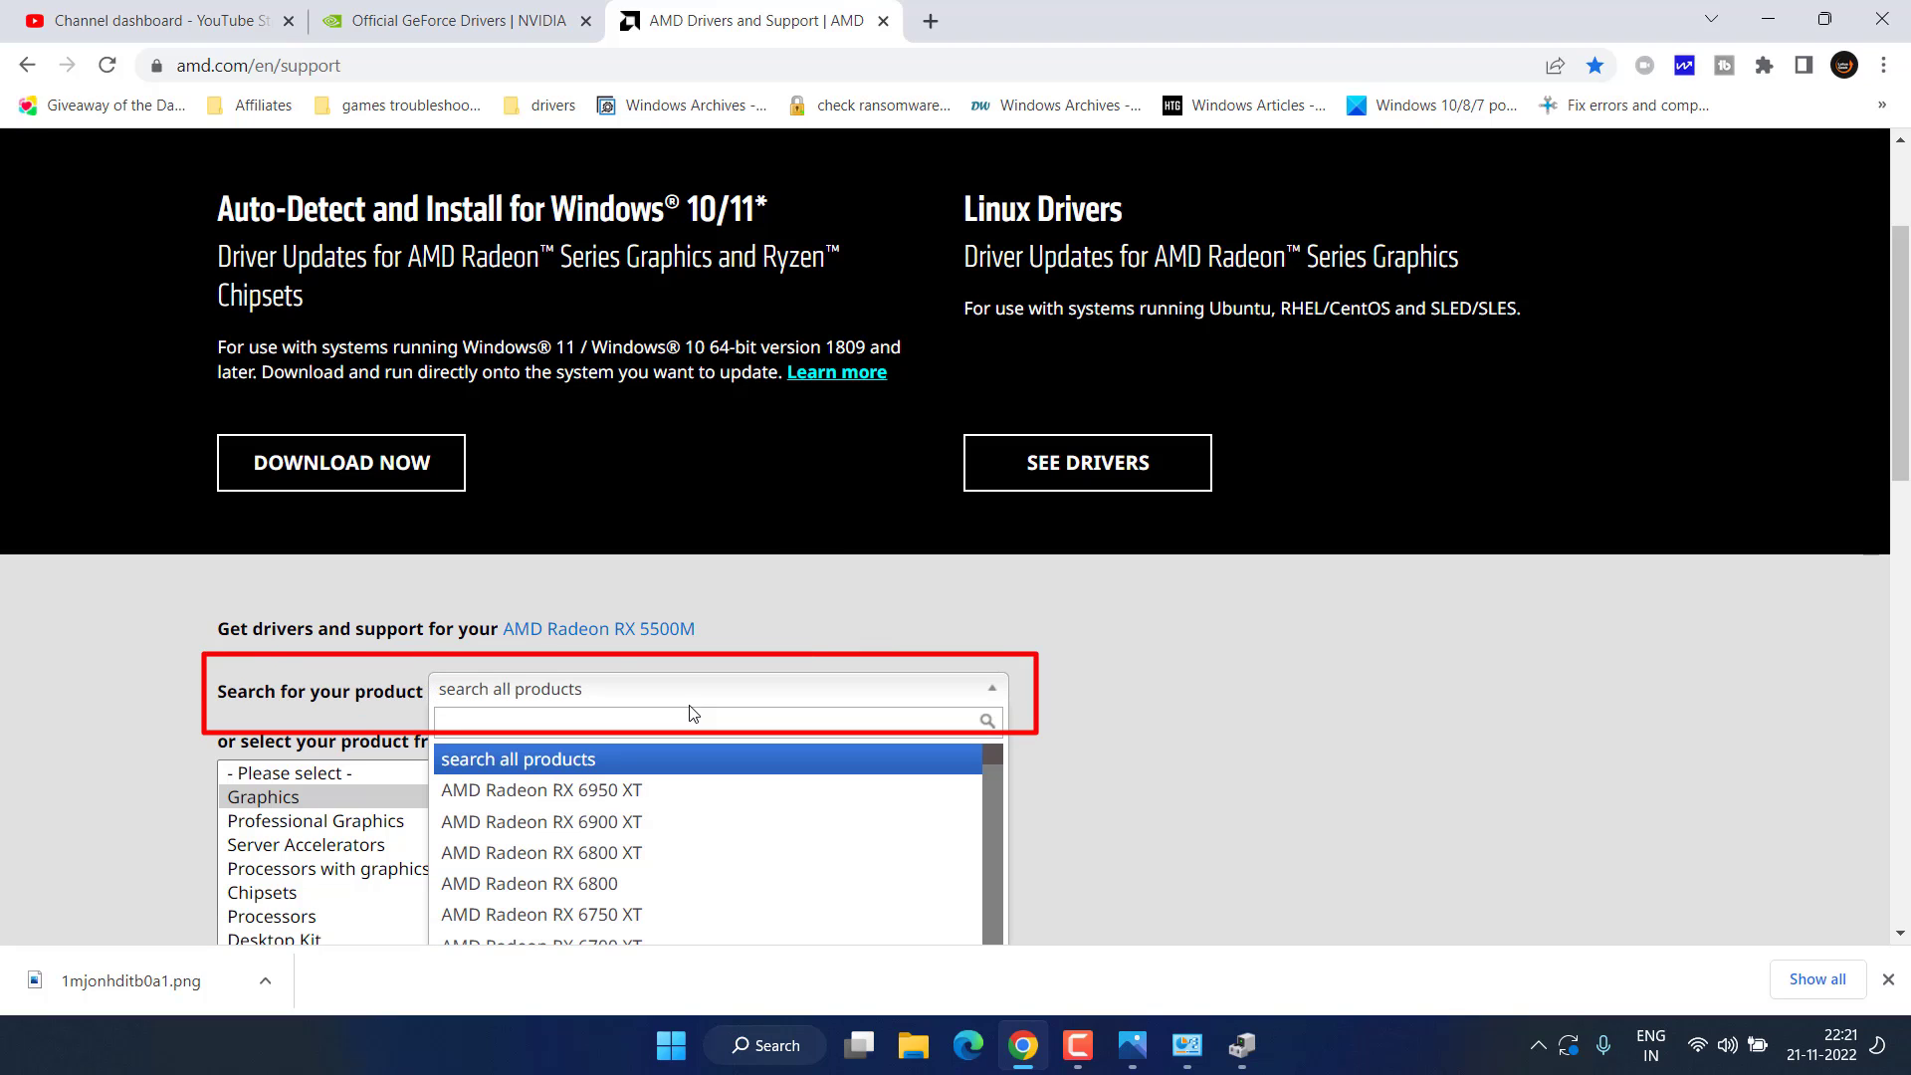
pyautogui.write('amd radeo')
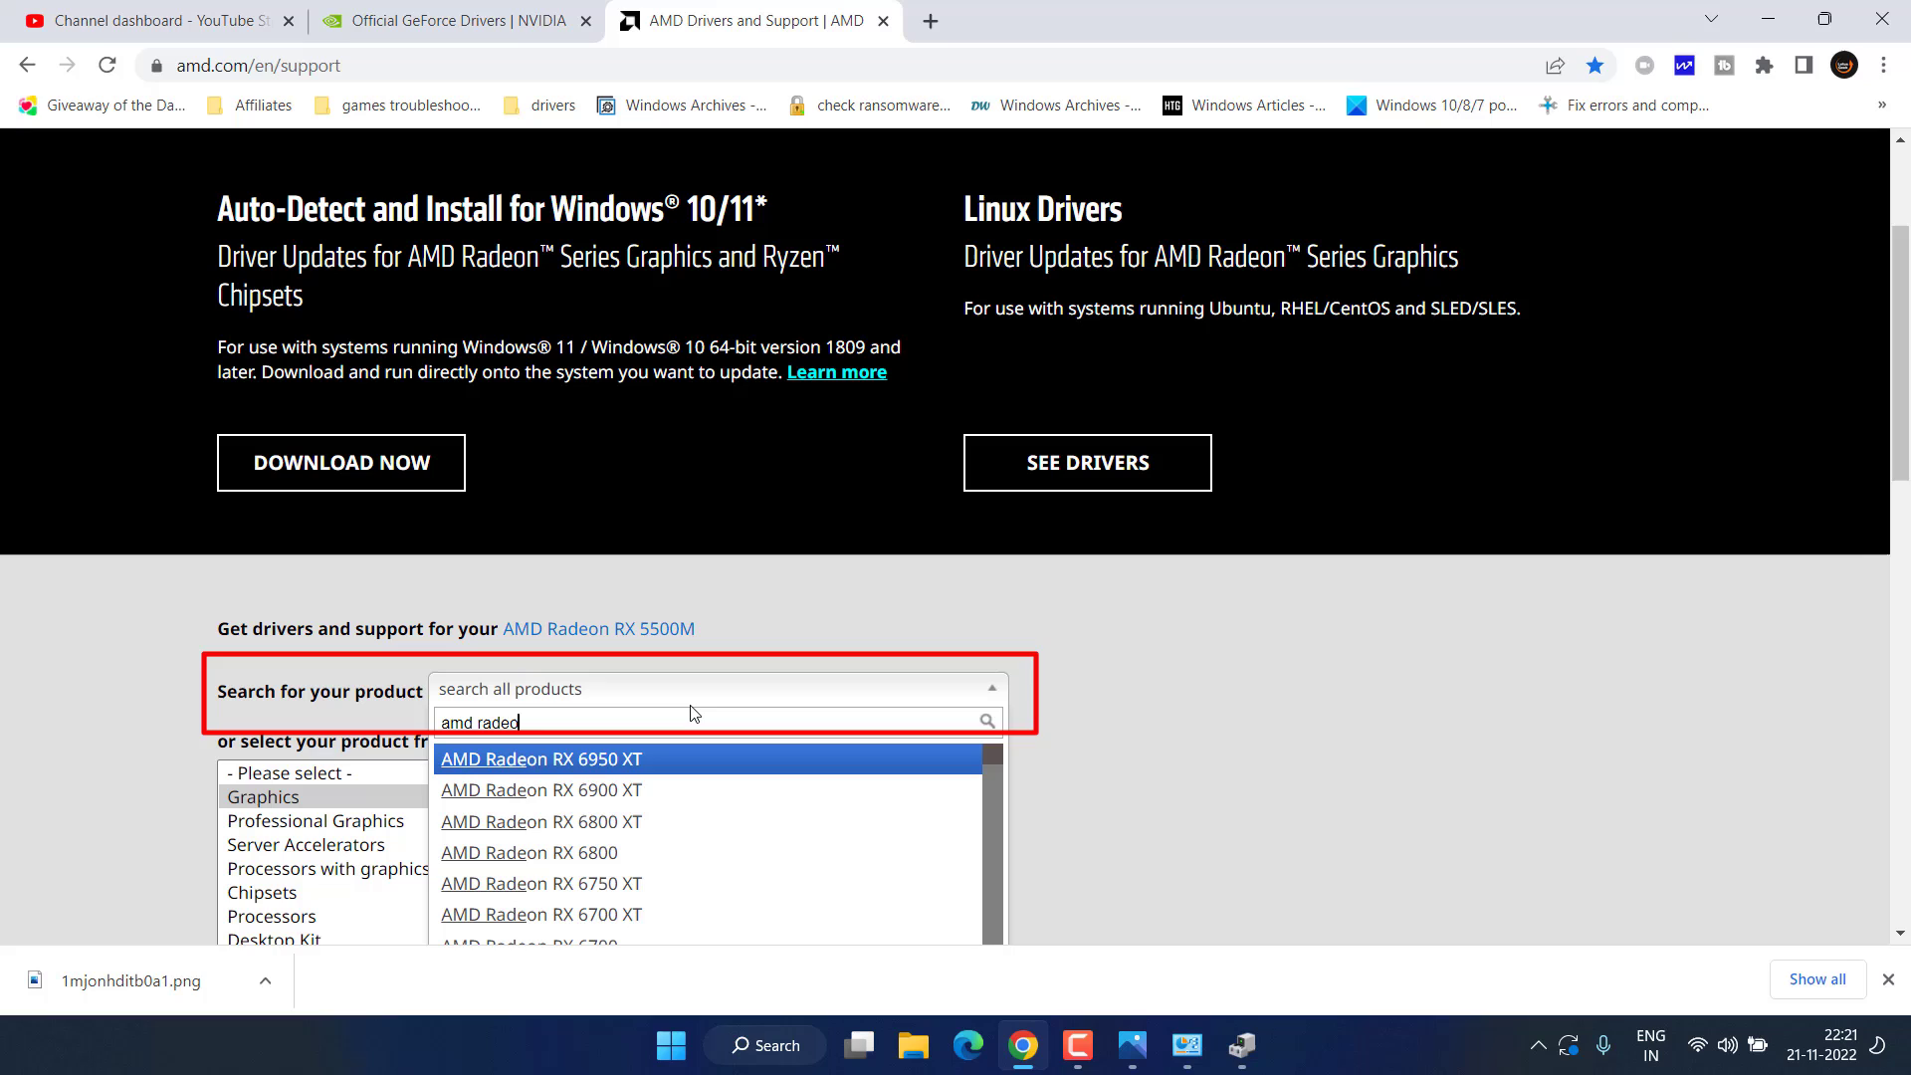
pyautogui.write('n rx')
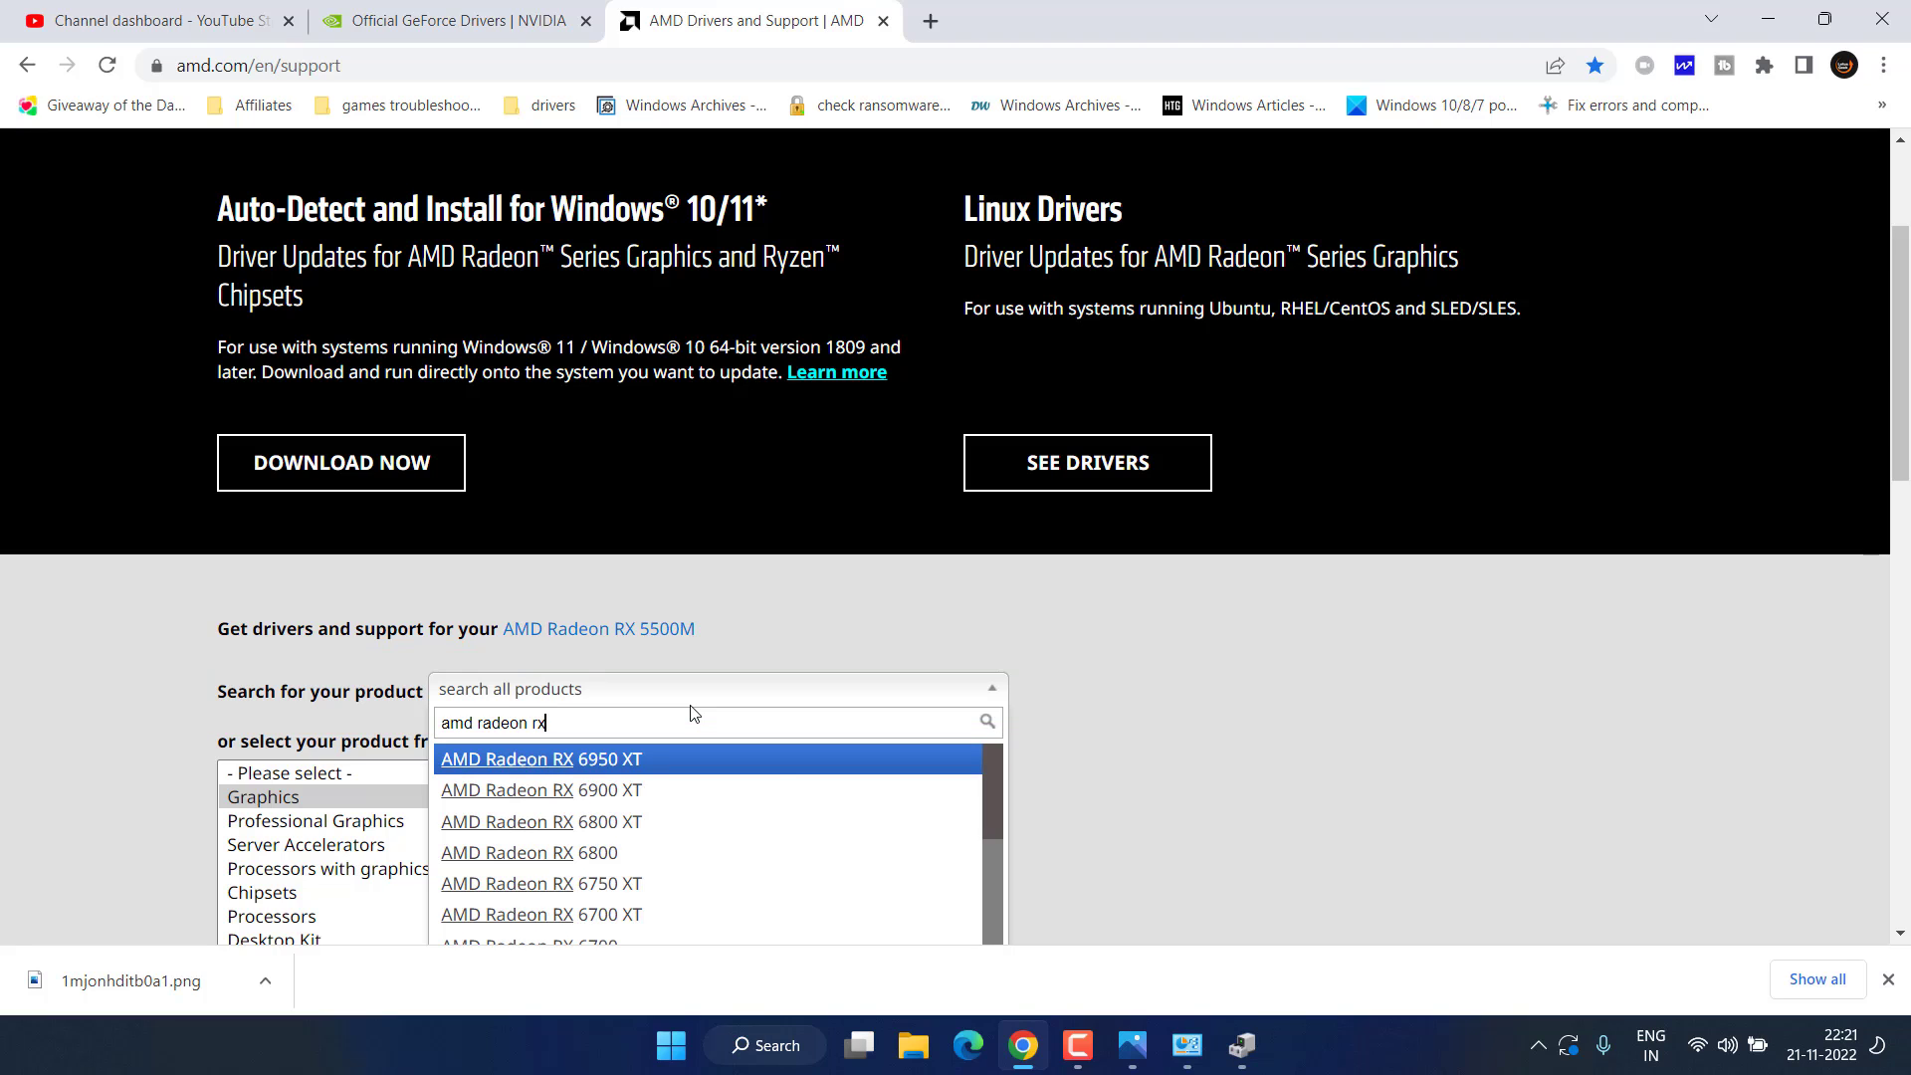
pyautogui.write(' 5500m')
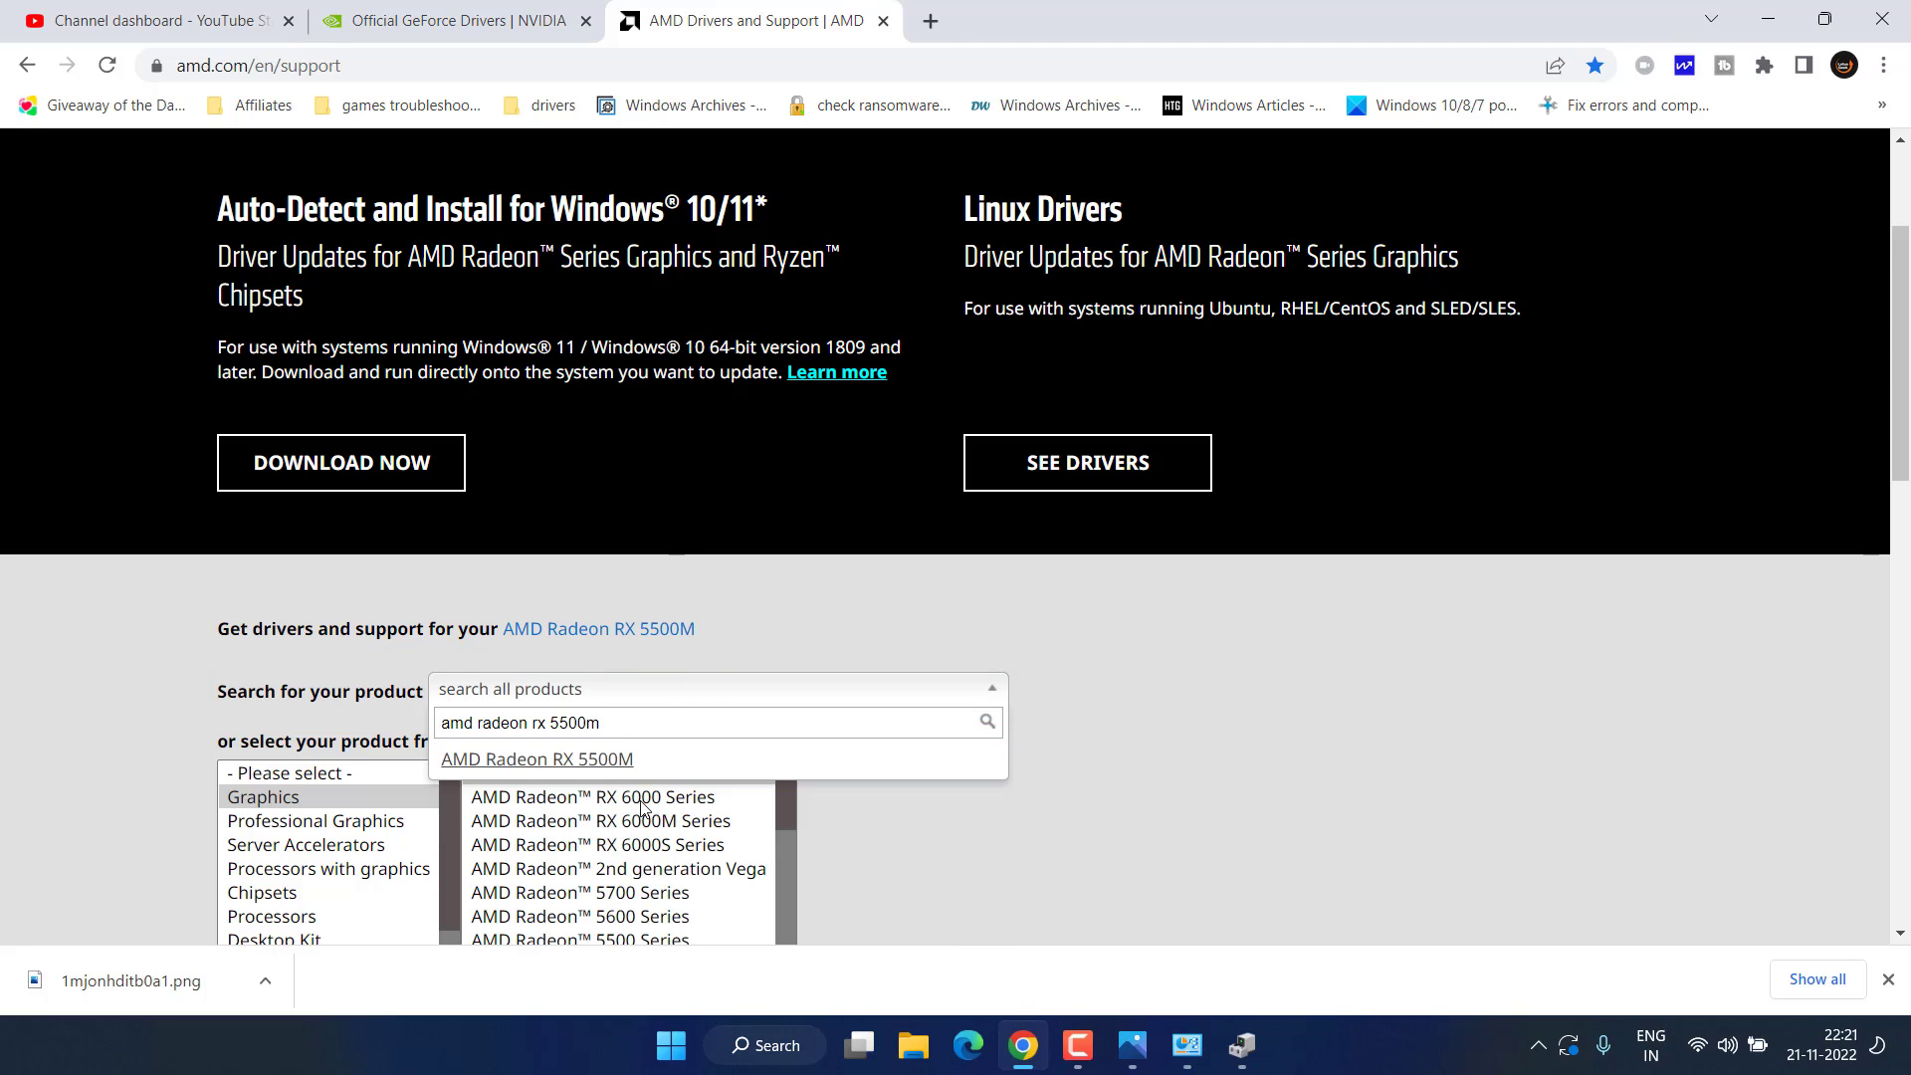
pyautogui.click(537, 759)
pyautogui.scroll(-3, 731, 587)
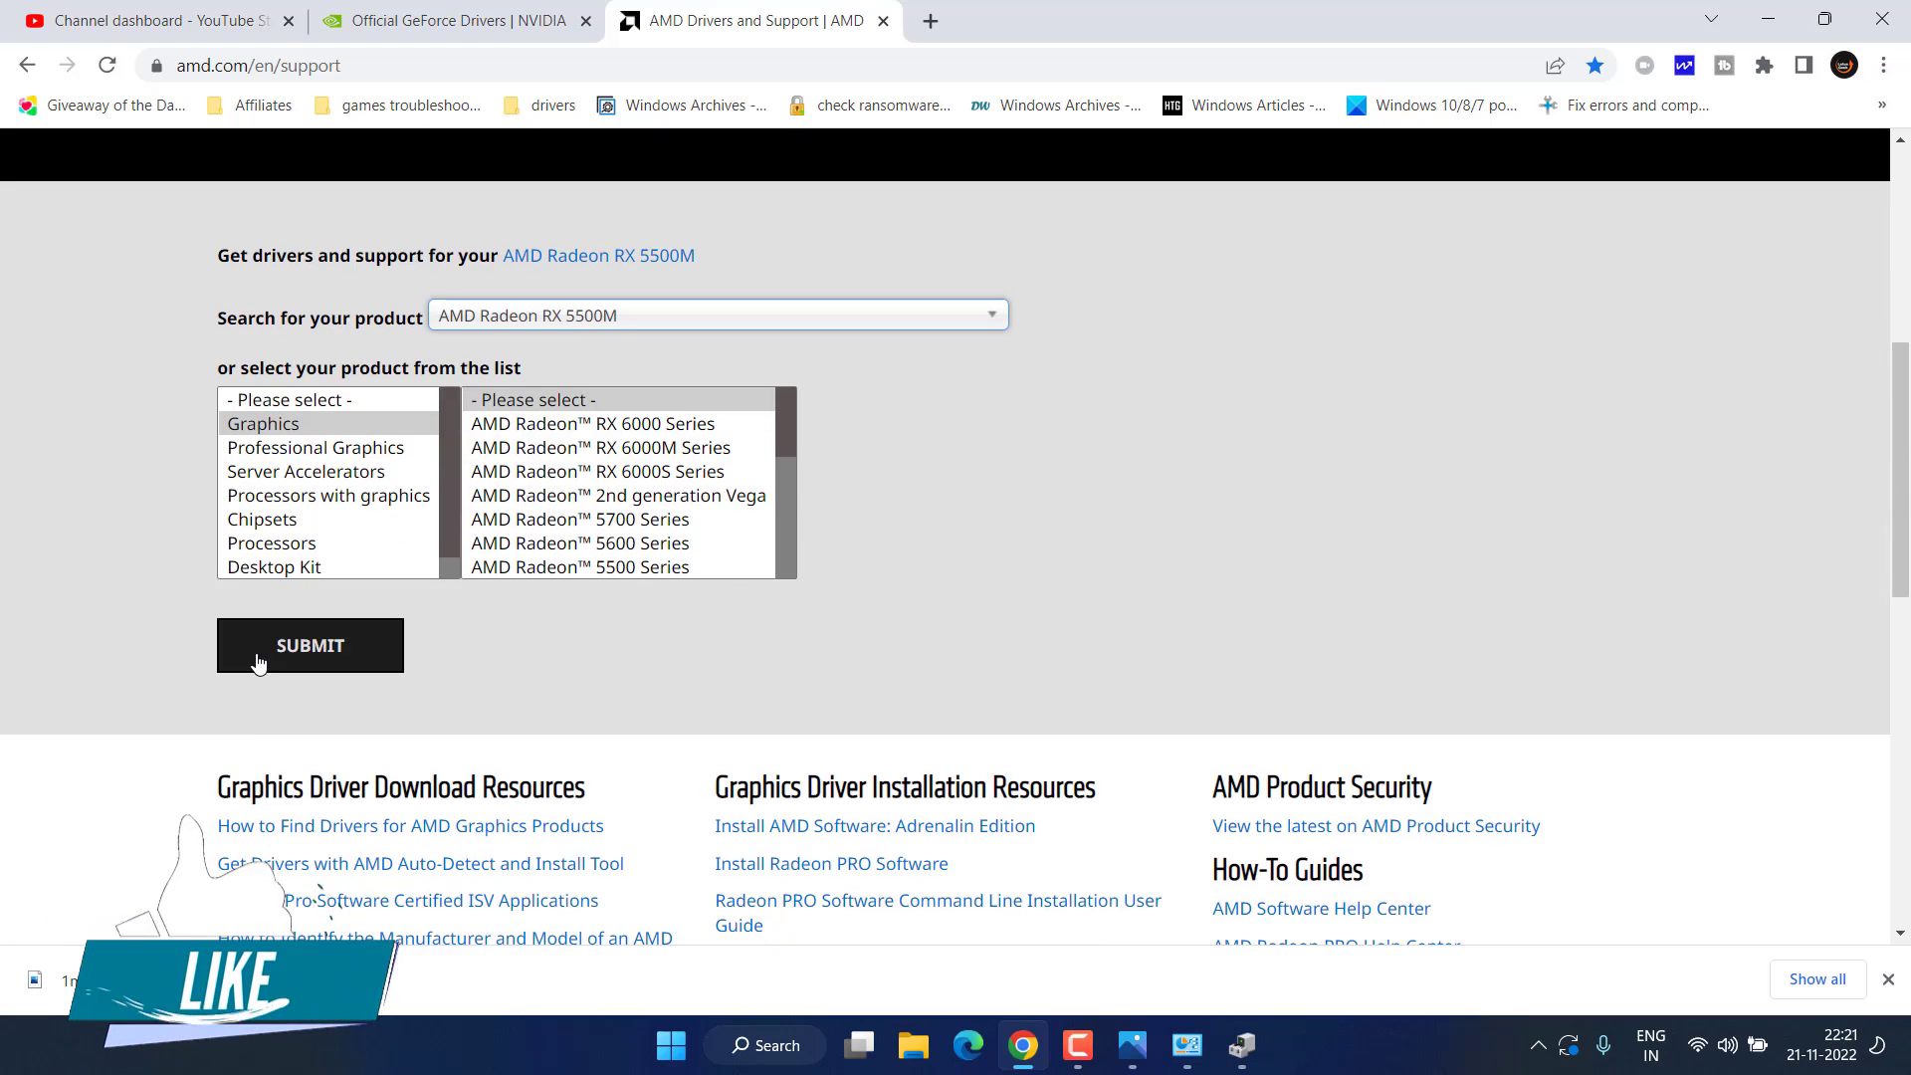
pyautogui.click(256, 652)
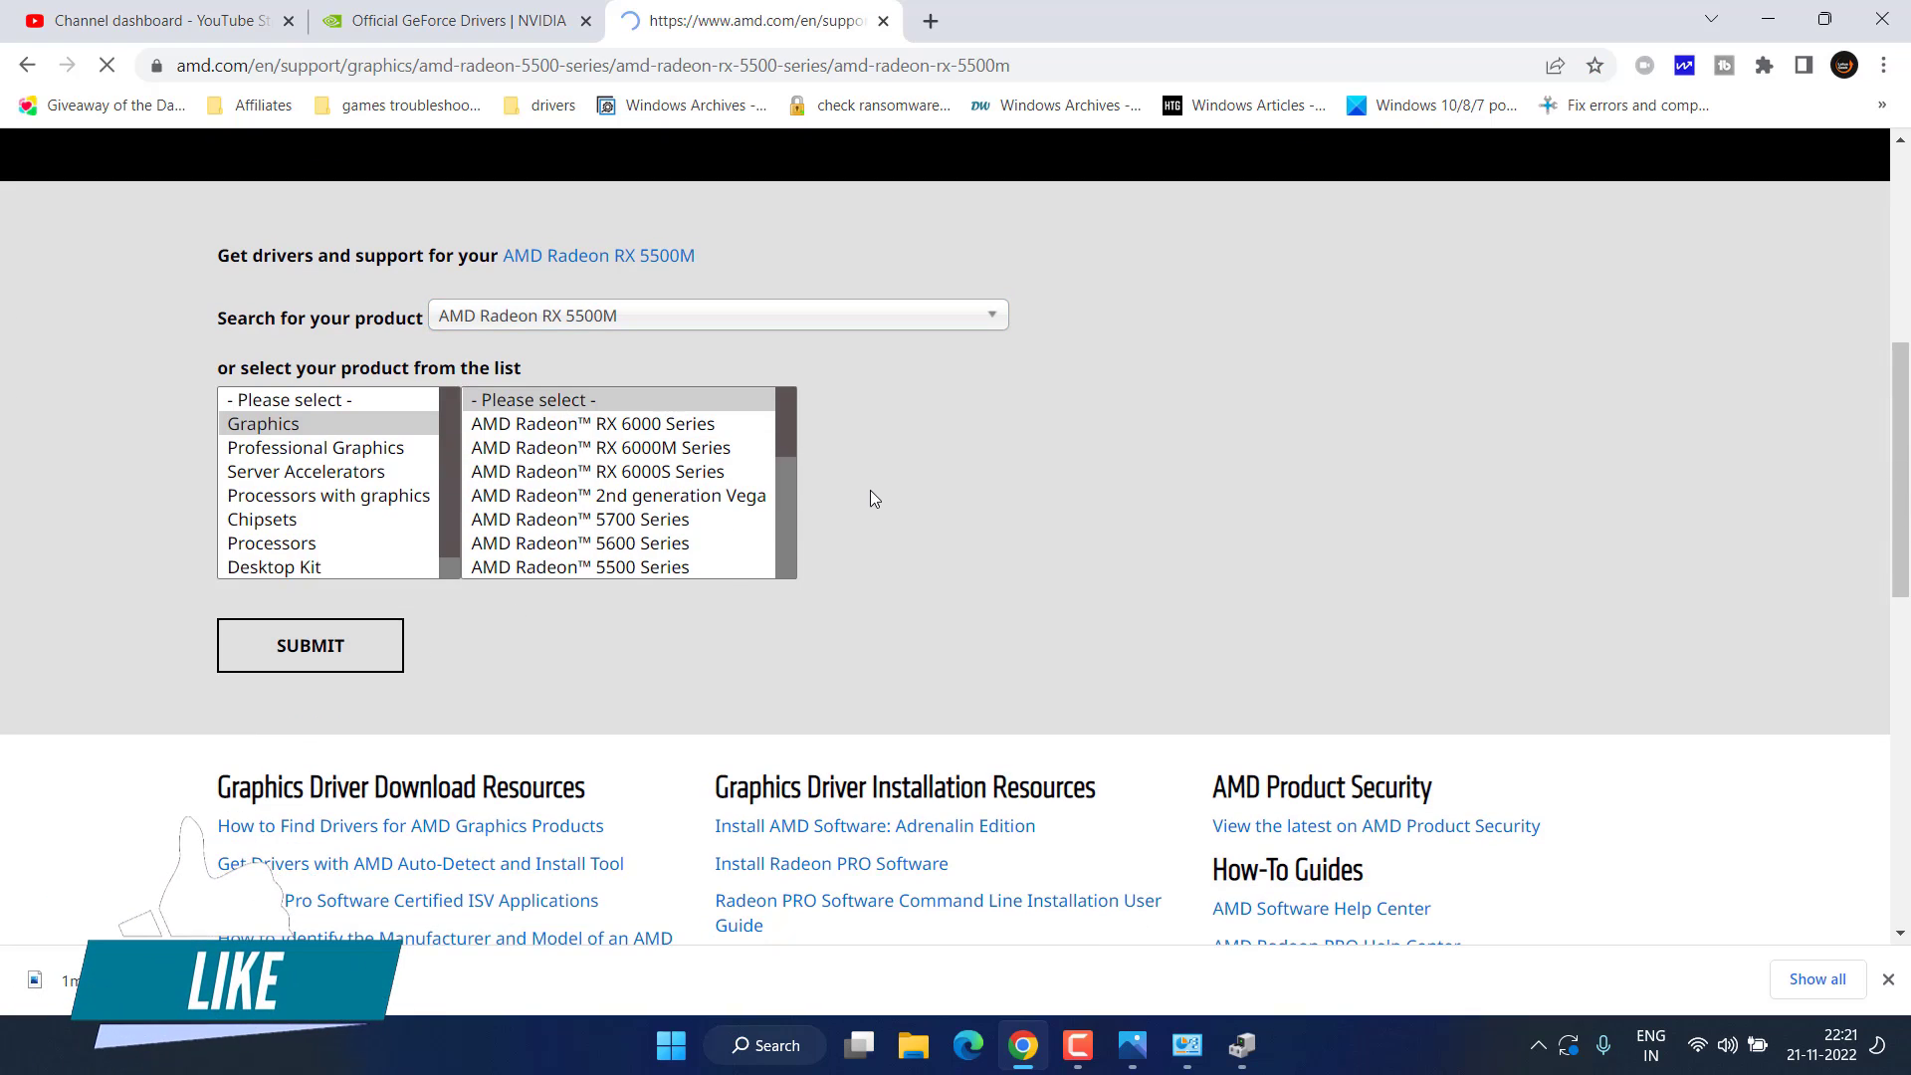
# Step: Download and save the Adrenalin 22.11.1 driver for Windows 11 64-bit
pyautogui.scroll(-3, 876, 484)
pyautogui.scroll(-4, 251, 382)
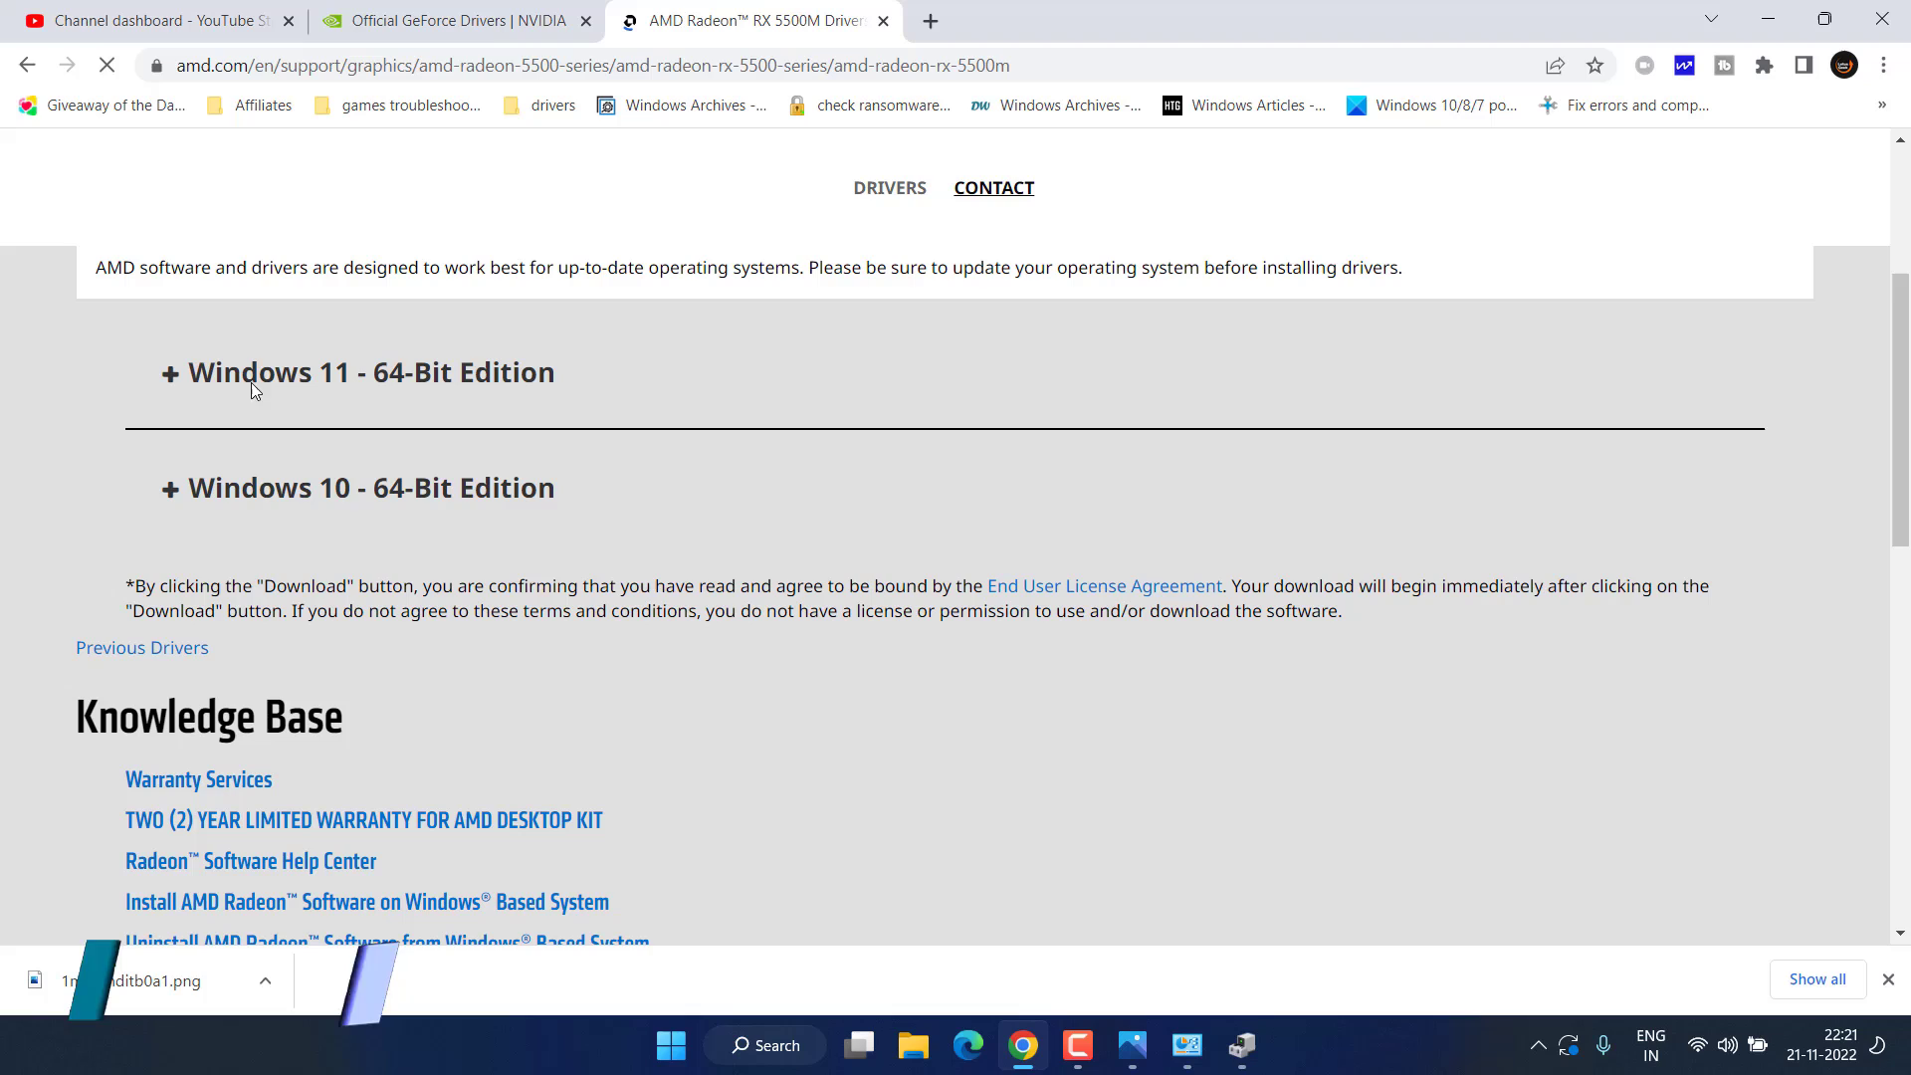
pyautogui.click(398, 379)
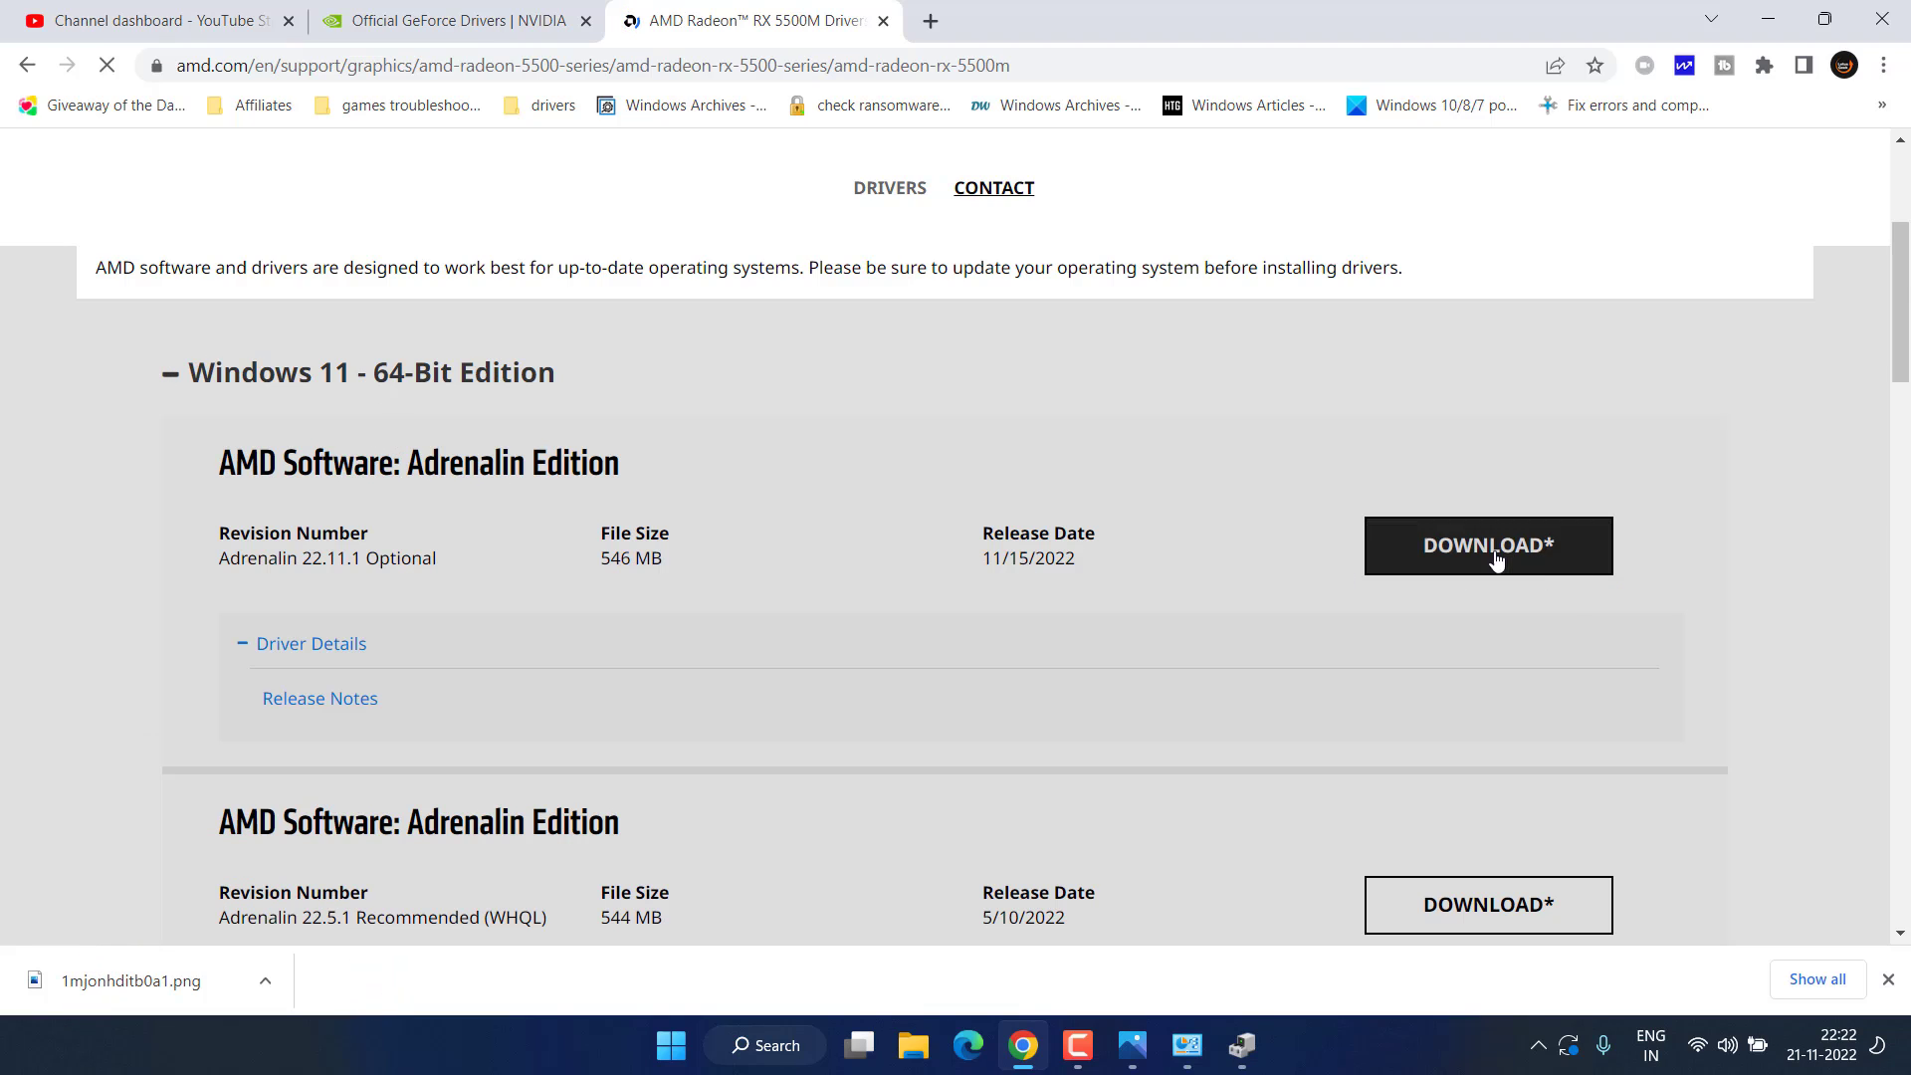
pyautogui.click(1533, 561)
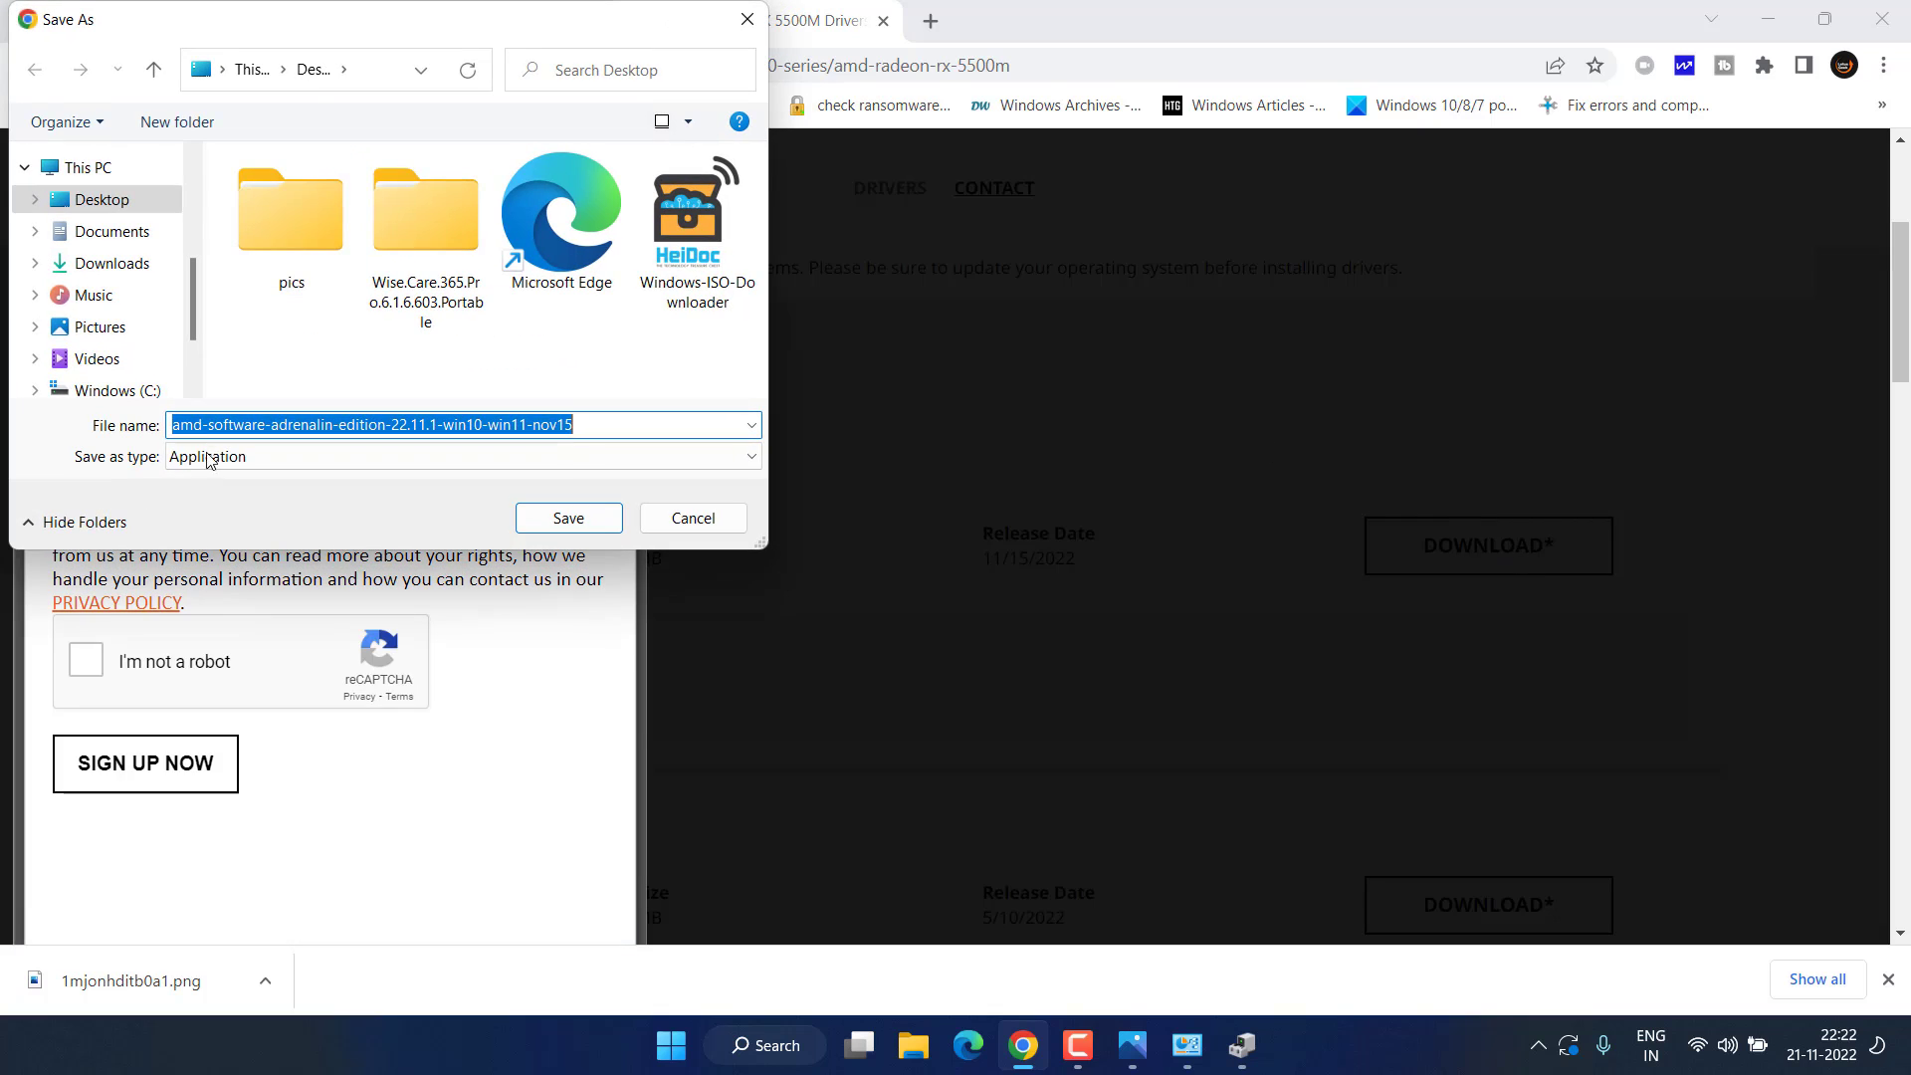
pyautogui.click(568, 518)
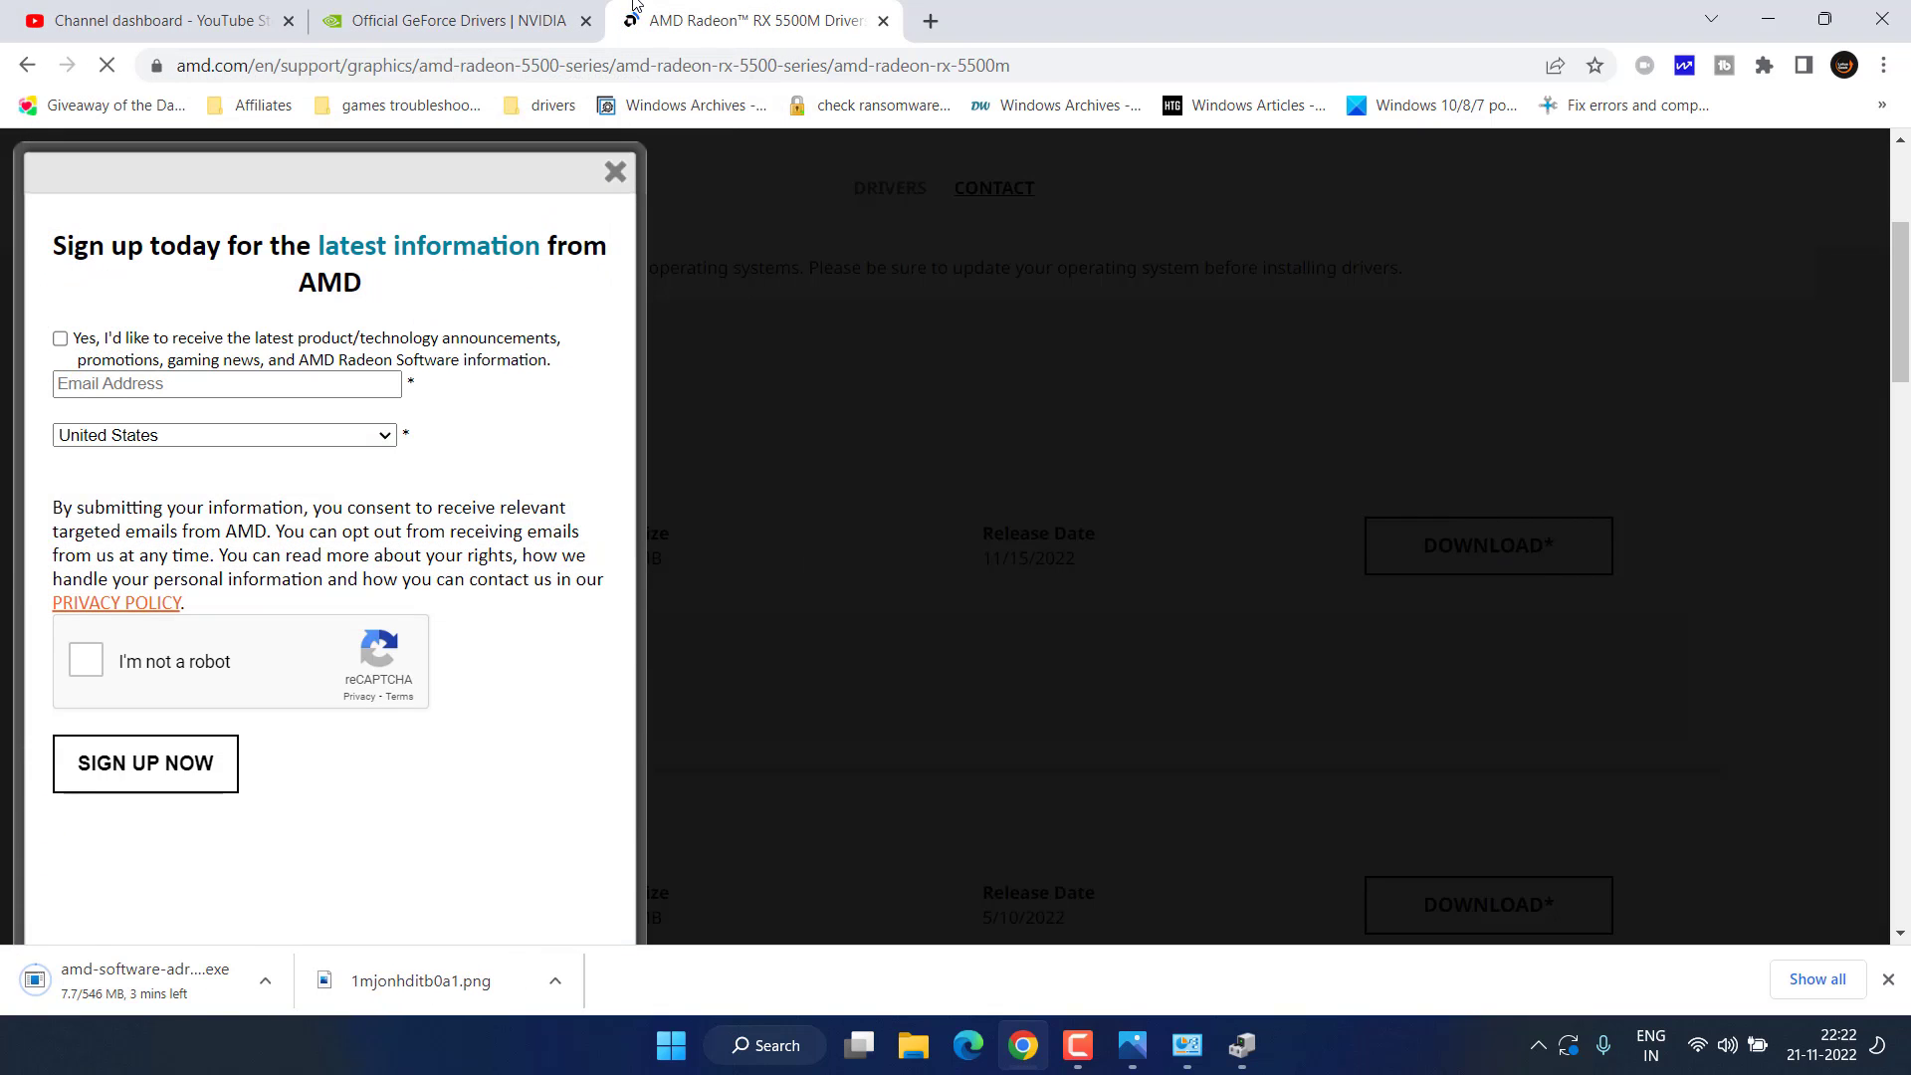
pyautogui.click(453, 20)
# Step: Search NVIDIA's manual driver finder for GeForce RTX 20 Series, RTX 2080 Ti, Windows 11
pyautogui.scroll(-5, 1286, 473)
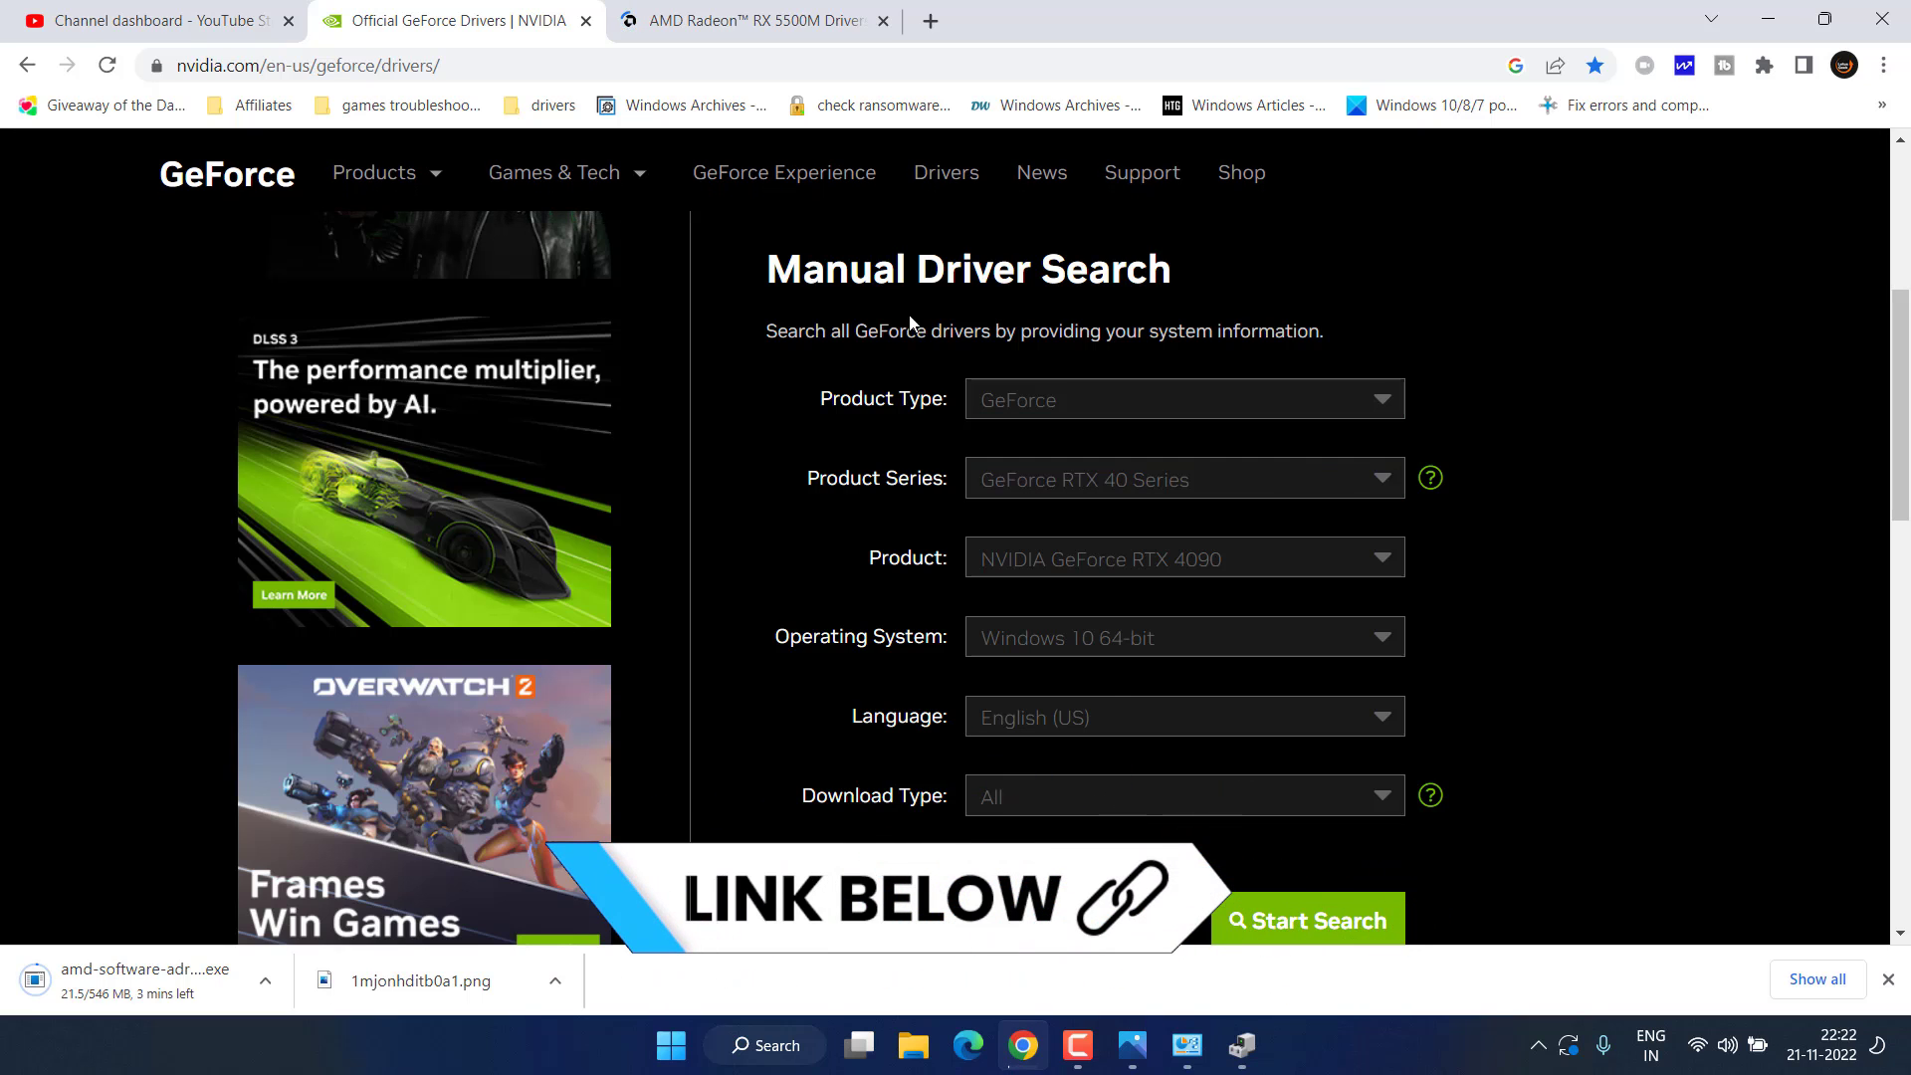
pyautogui.click(1053, 403)
pyautogui.click(1011, 477)
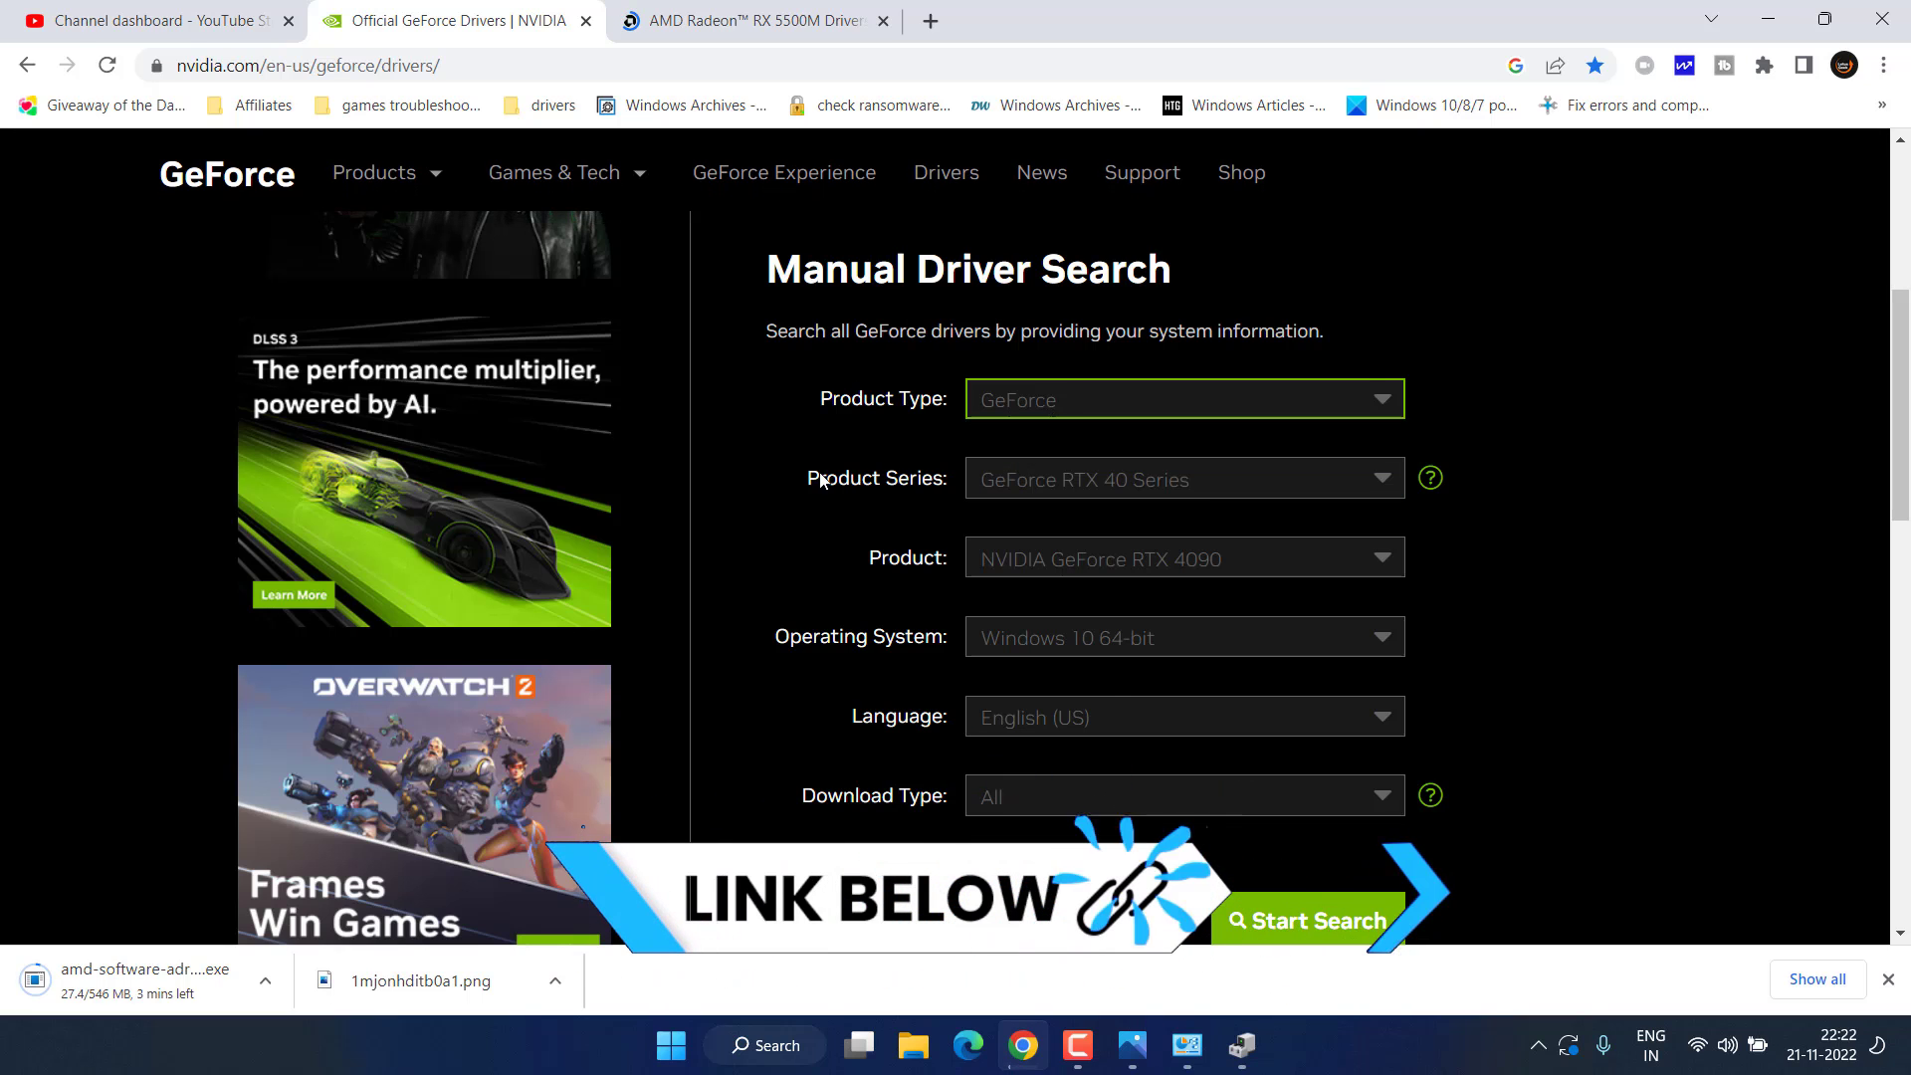
pyautogui.click(1144, 478)
pyautogui.click(1141, 667)
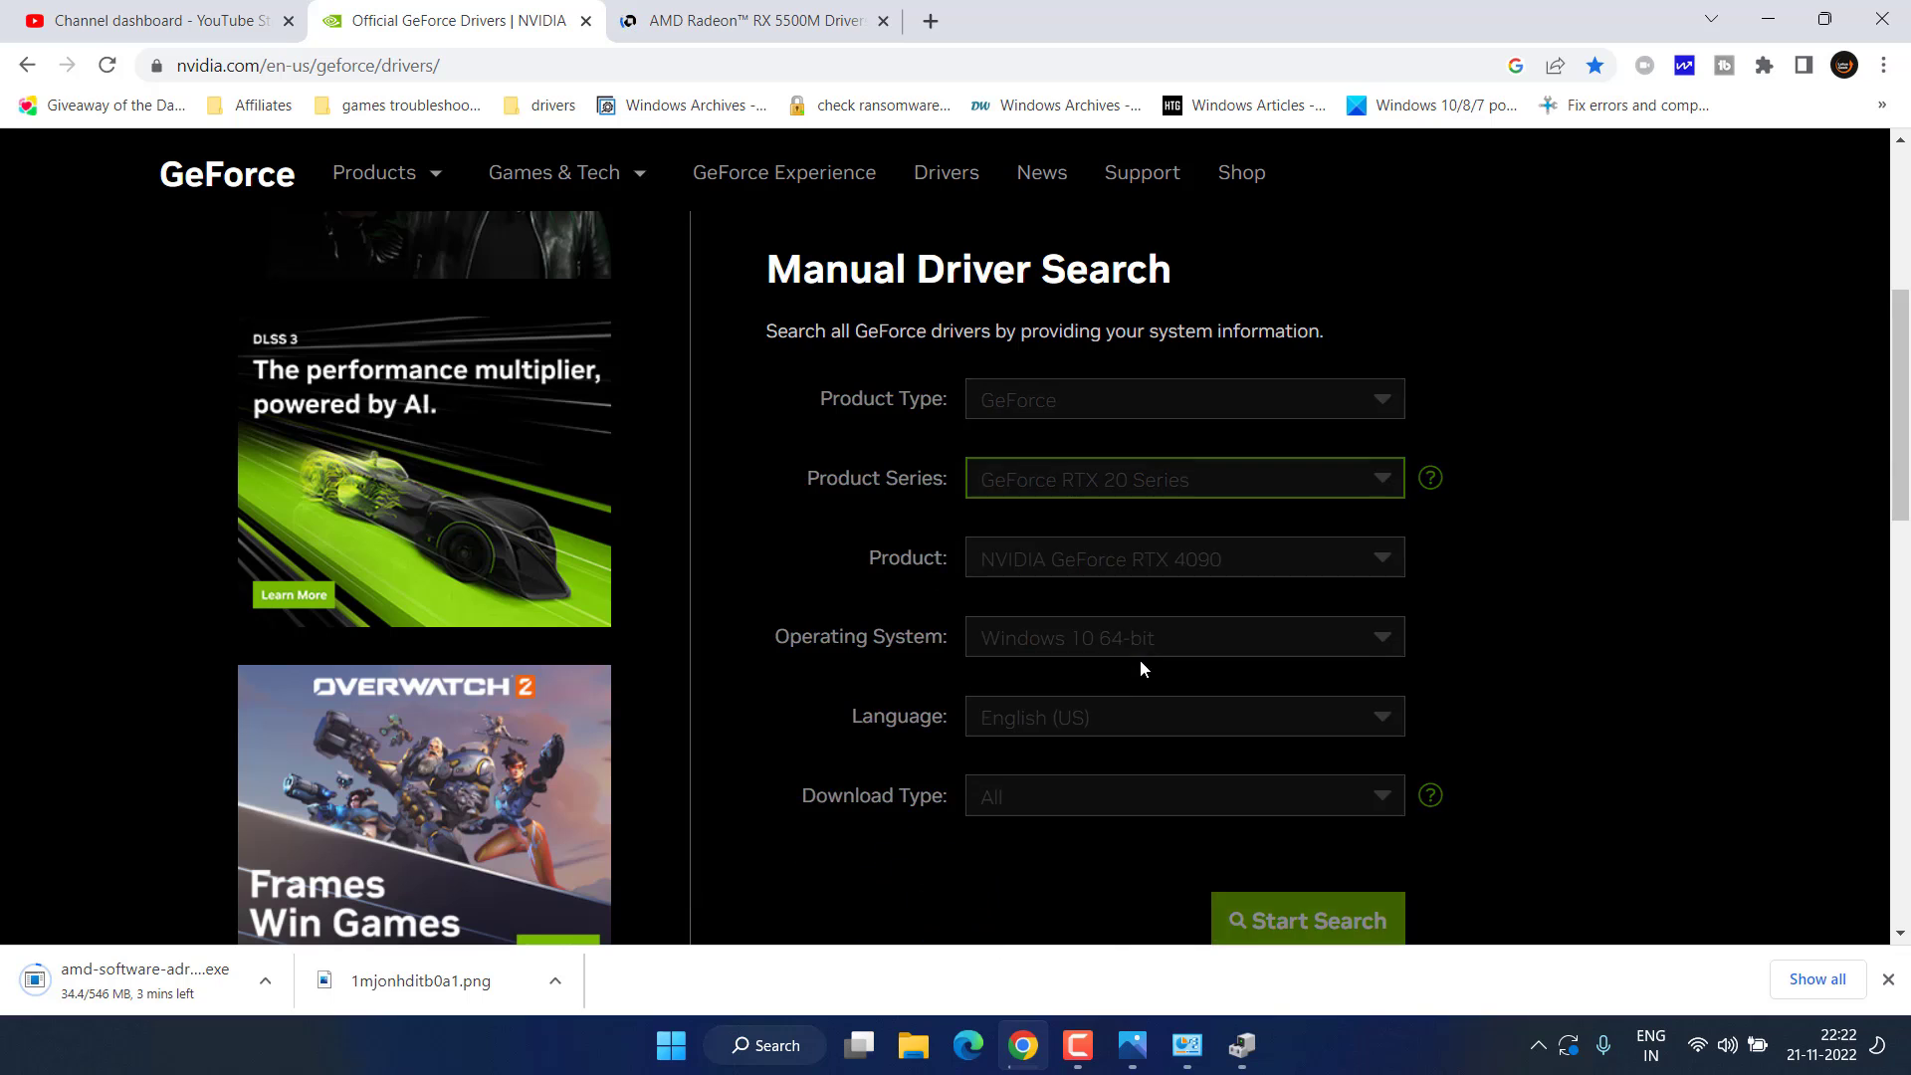
pyautogui.scroll(-1, 988, 575)
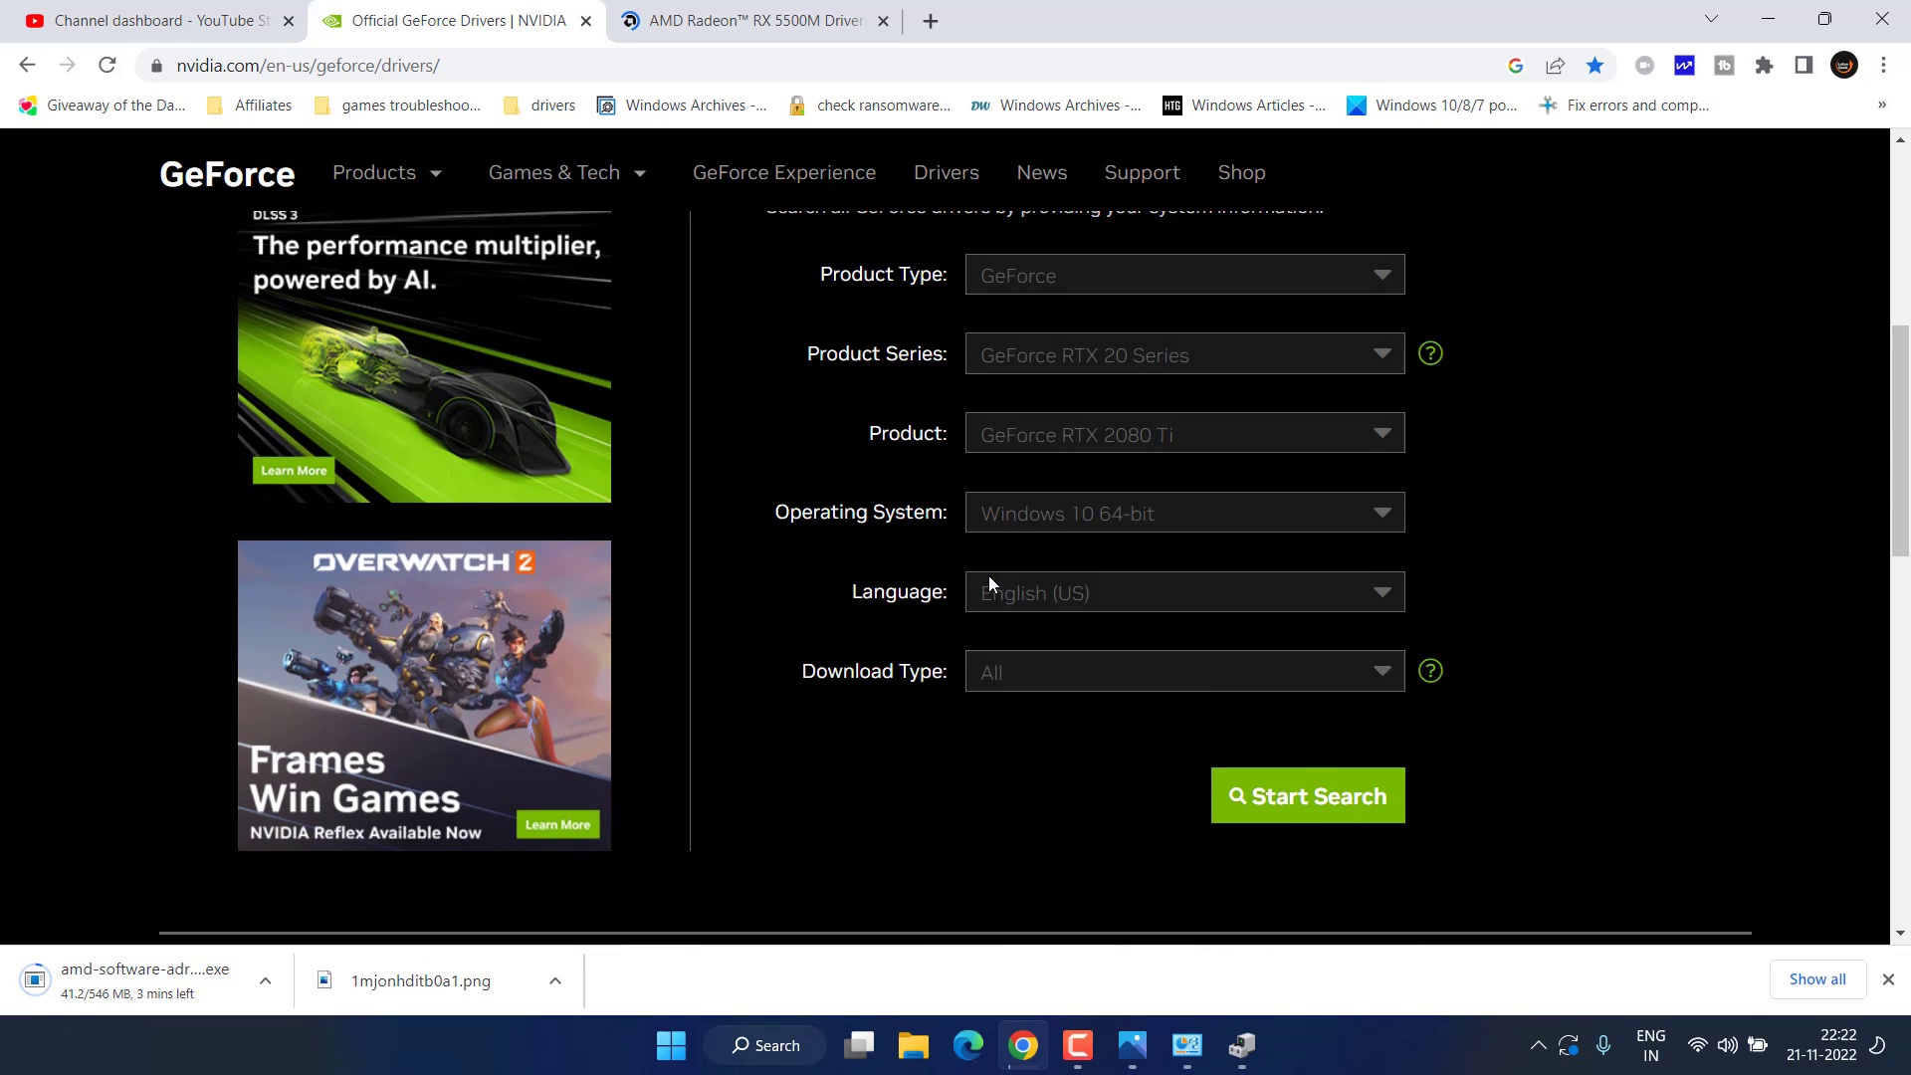
pyautogui.click(1169, 509)
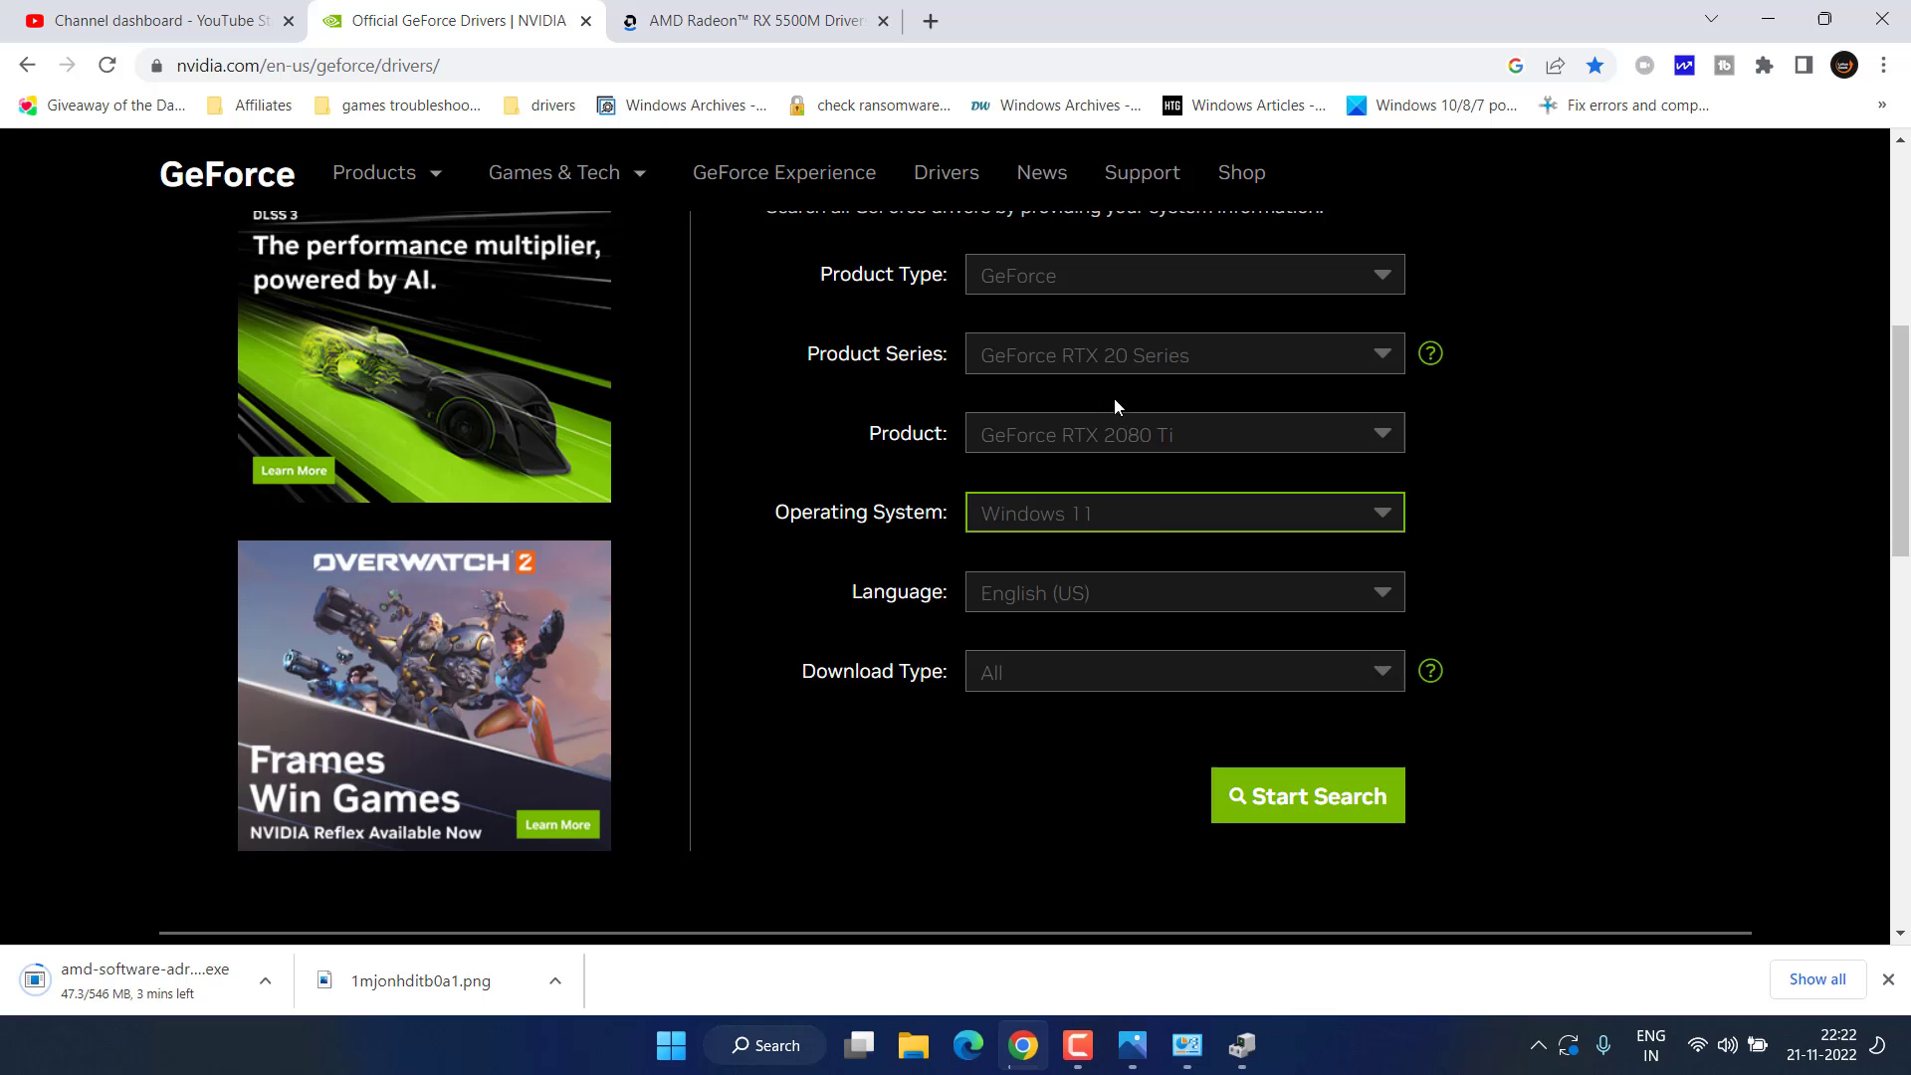
pyautogui.scroll(-1, 1026, 745)
pyautogui.scroll(-1, 1025, 744)
pyautogui.click(1348, 558)
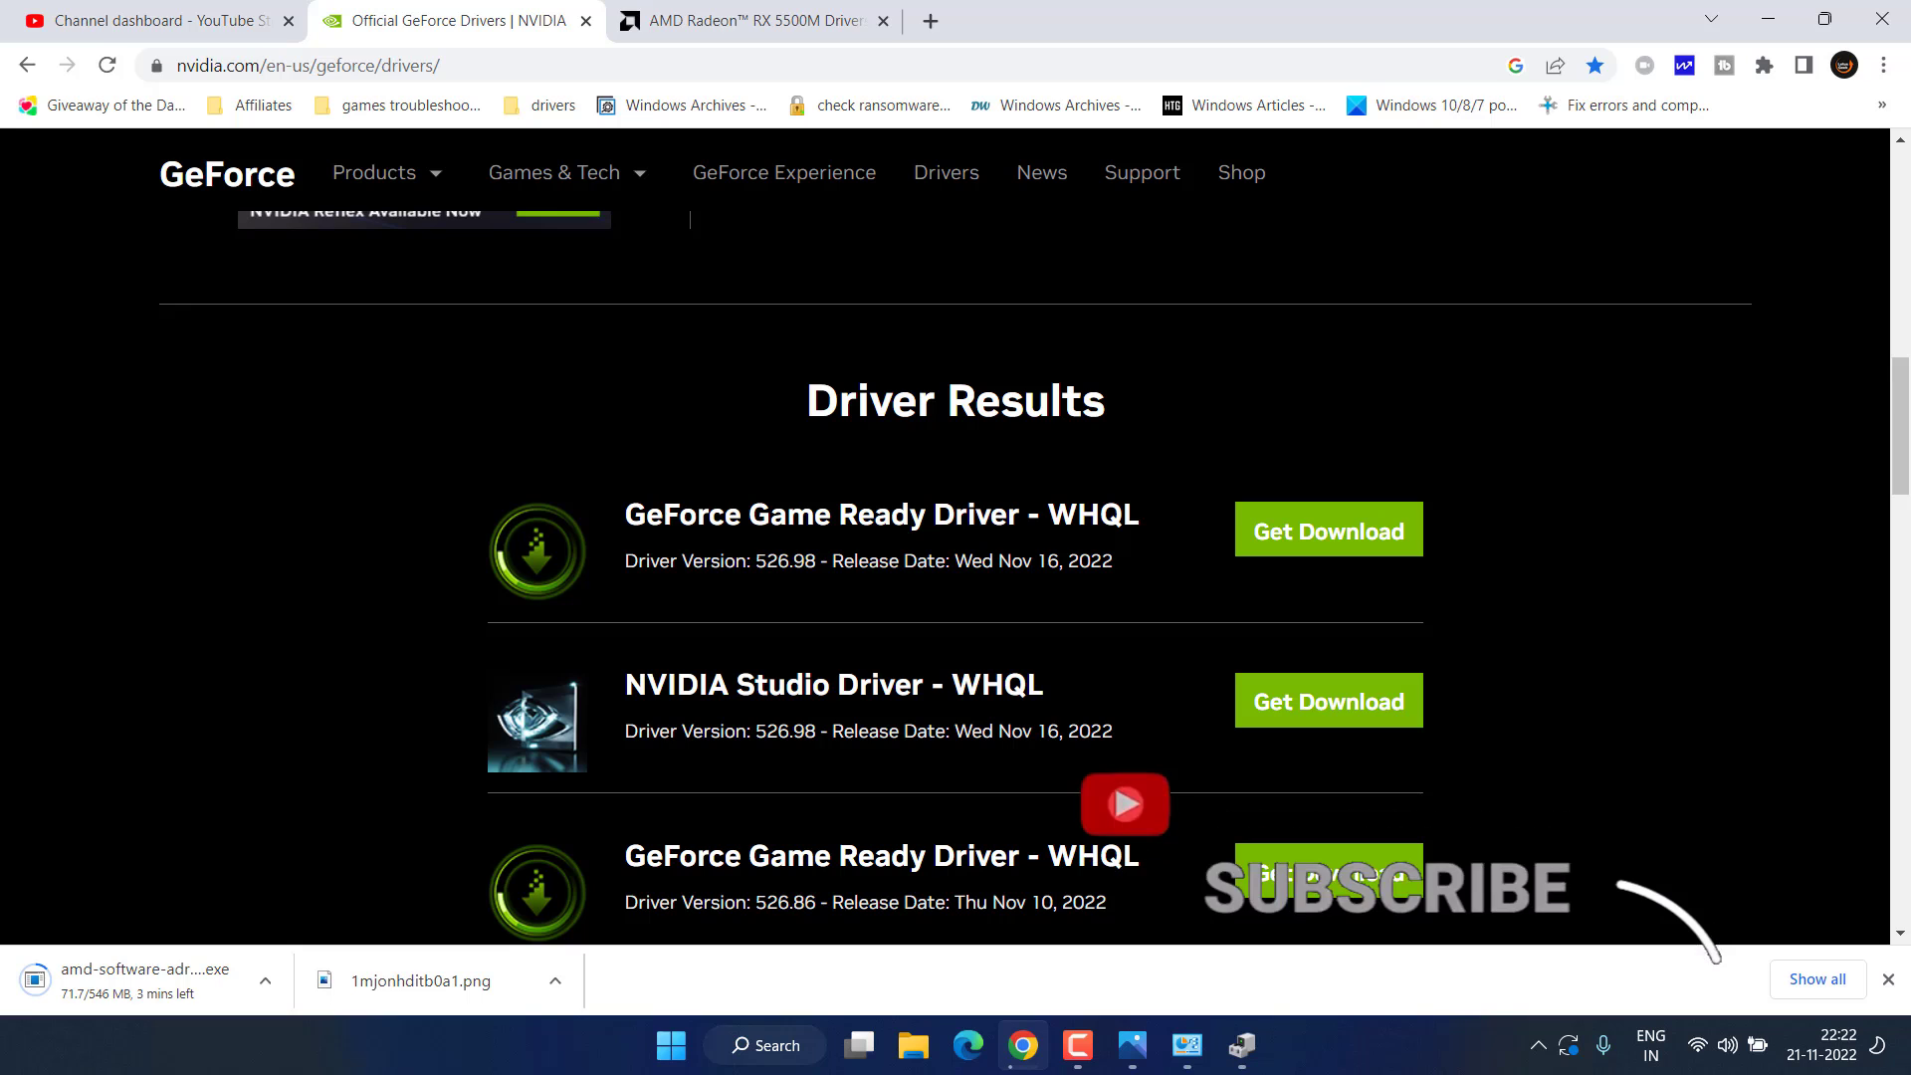
# Step: Download and save the 526.98 Game Ready Driver installer, then minimise Chrome to the desktop
pyautogui.moveTo(756, 561); pyautogui.dragTo(815, 561)
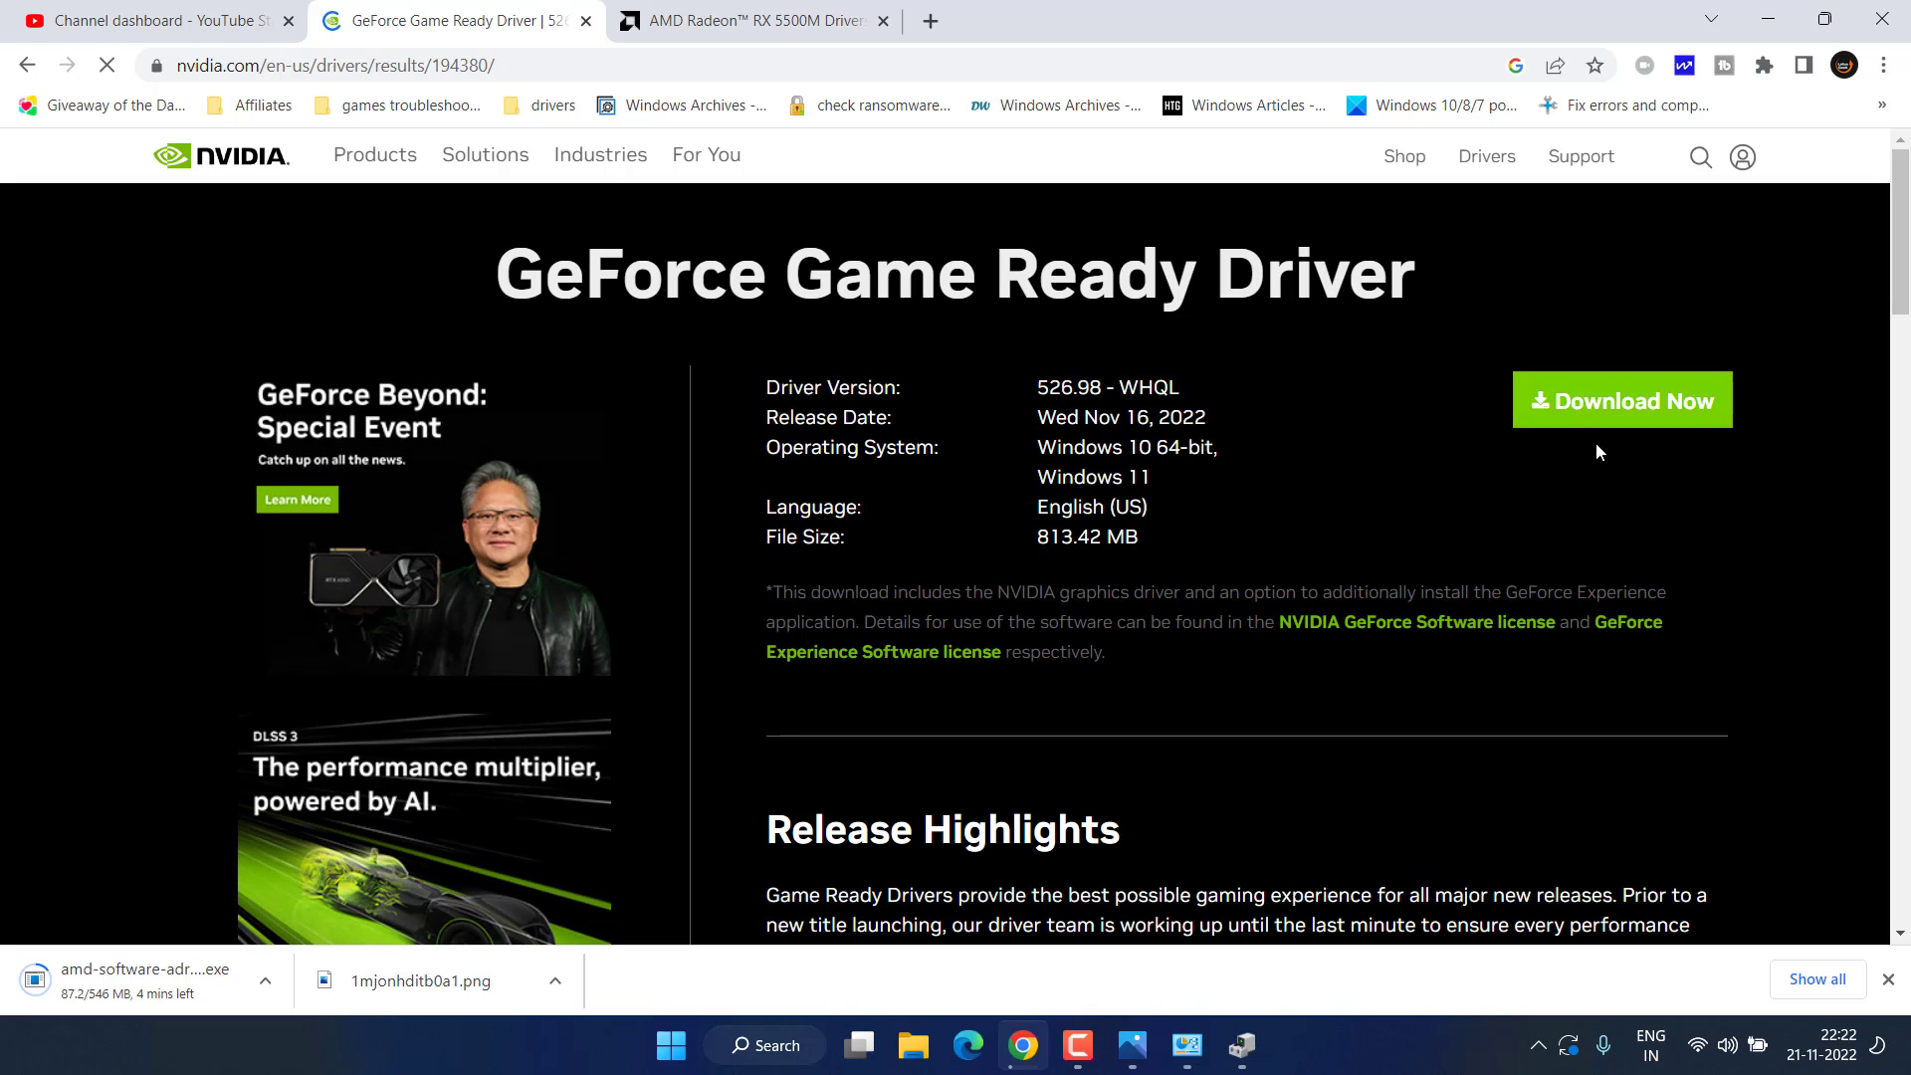
pyautogui.click(1620, 402)
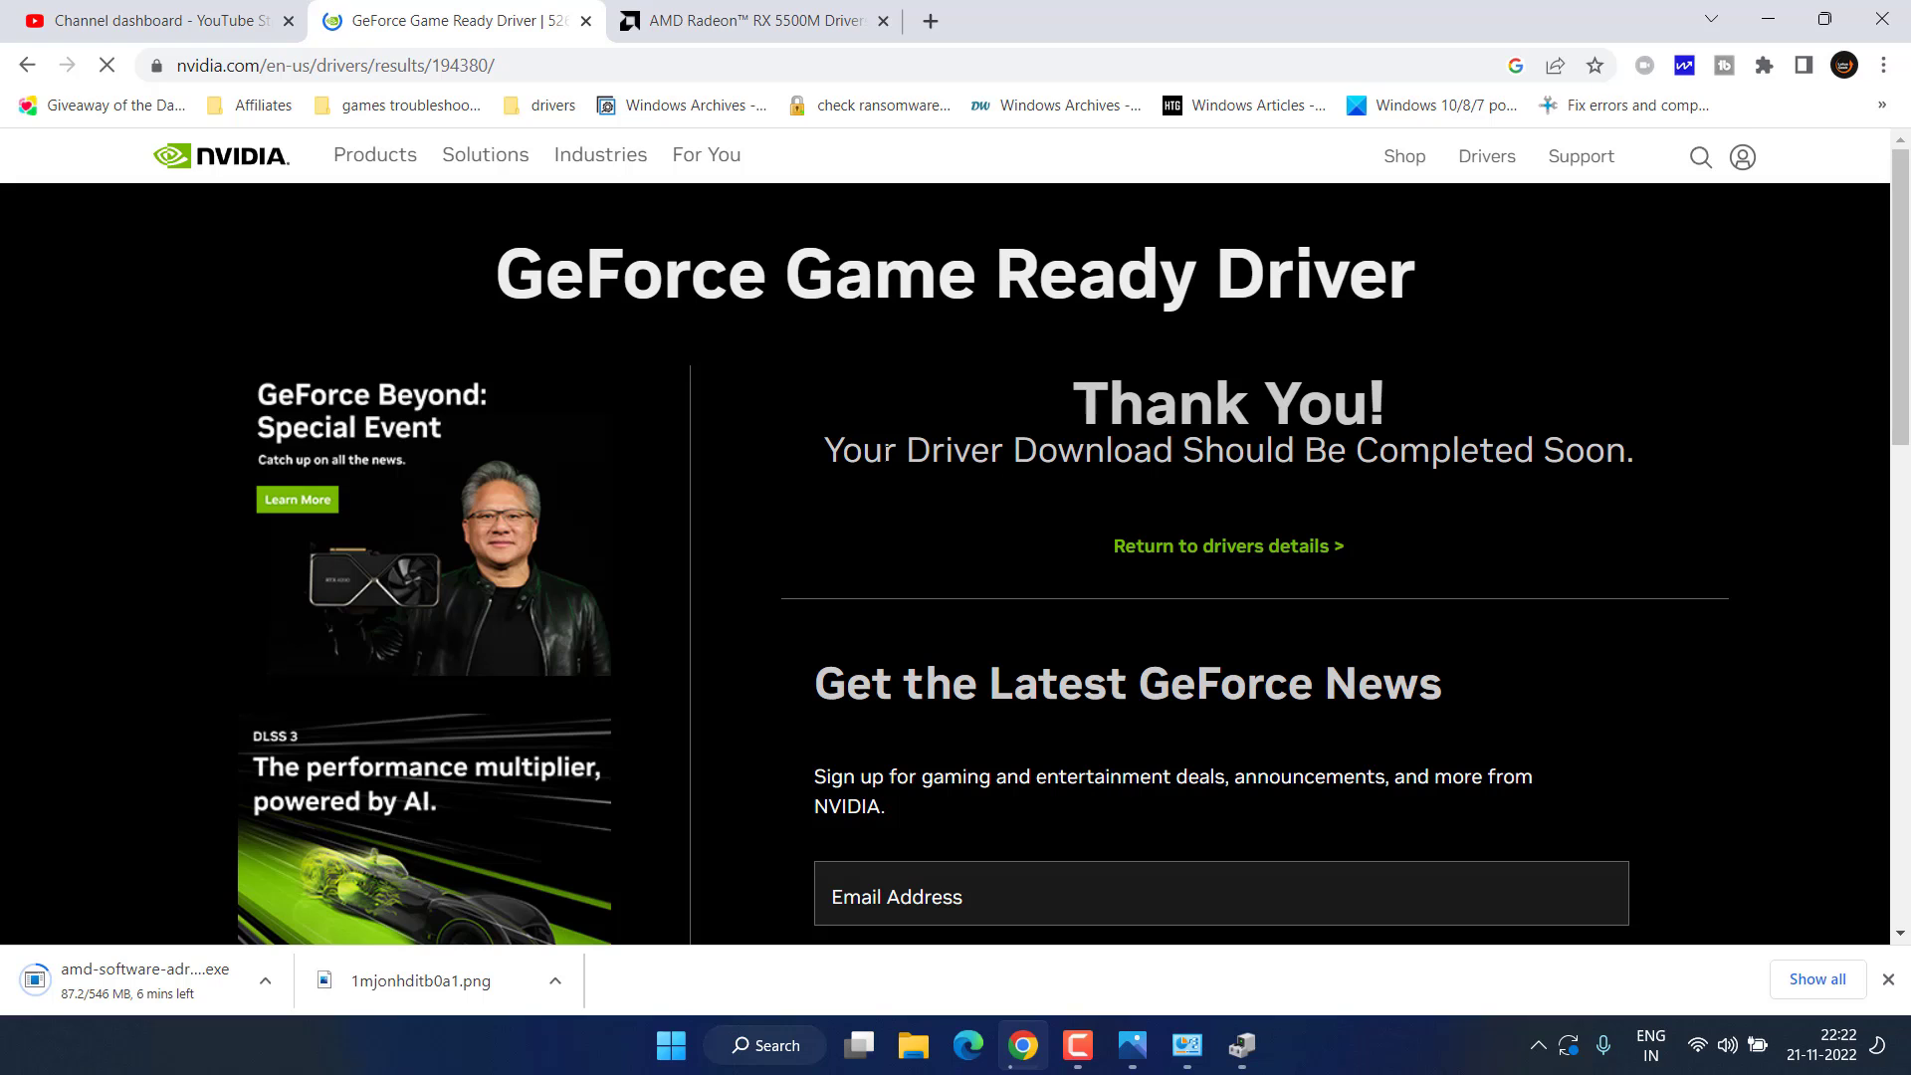
pyautogui.click(558, 513)
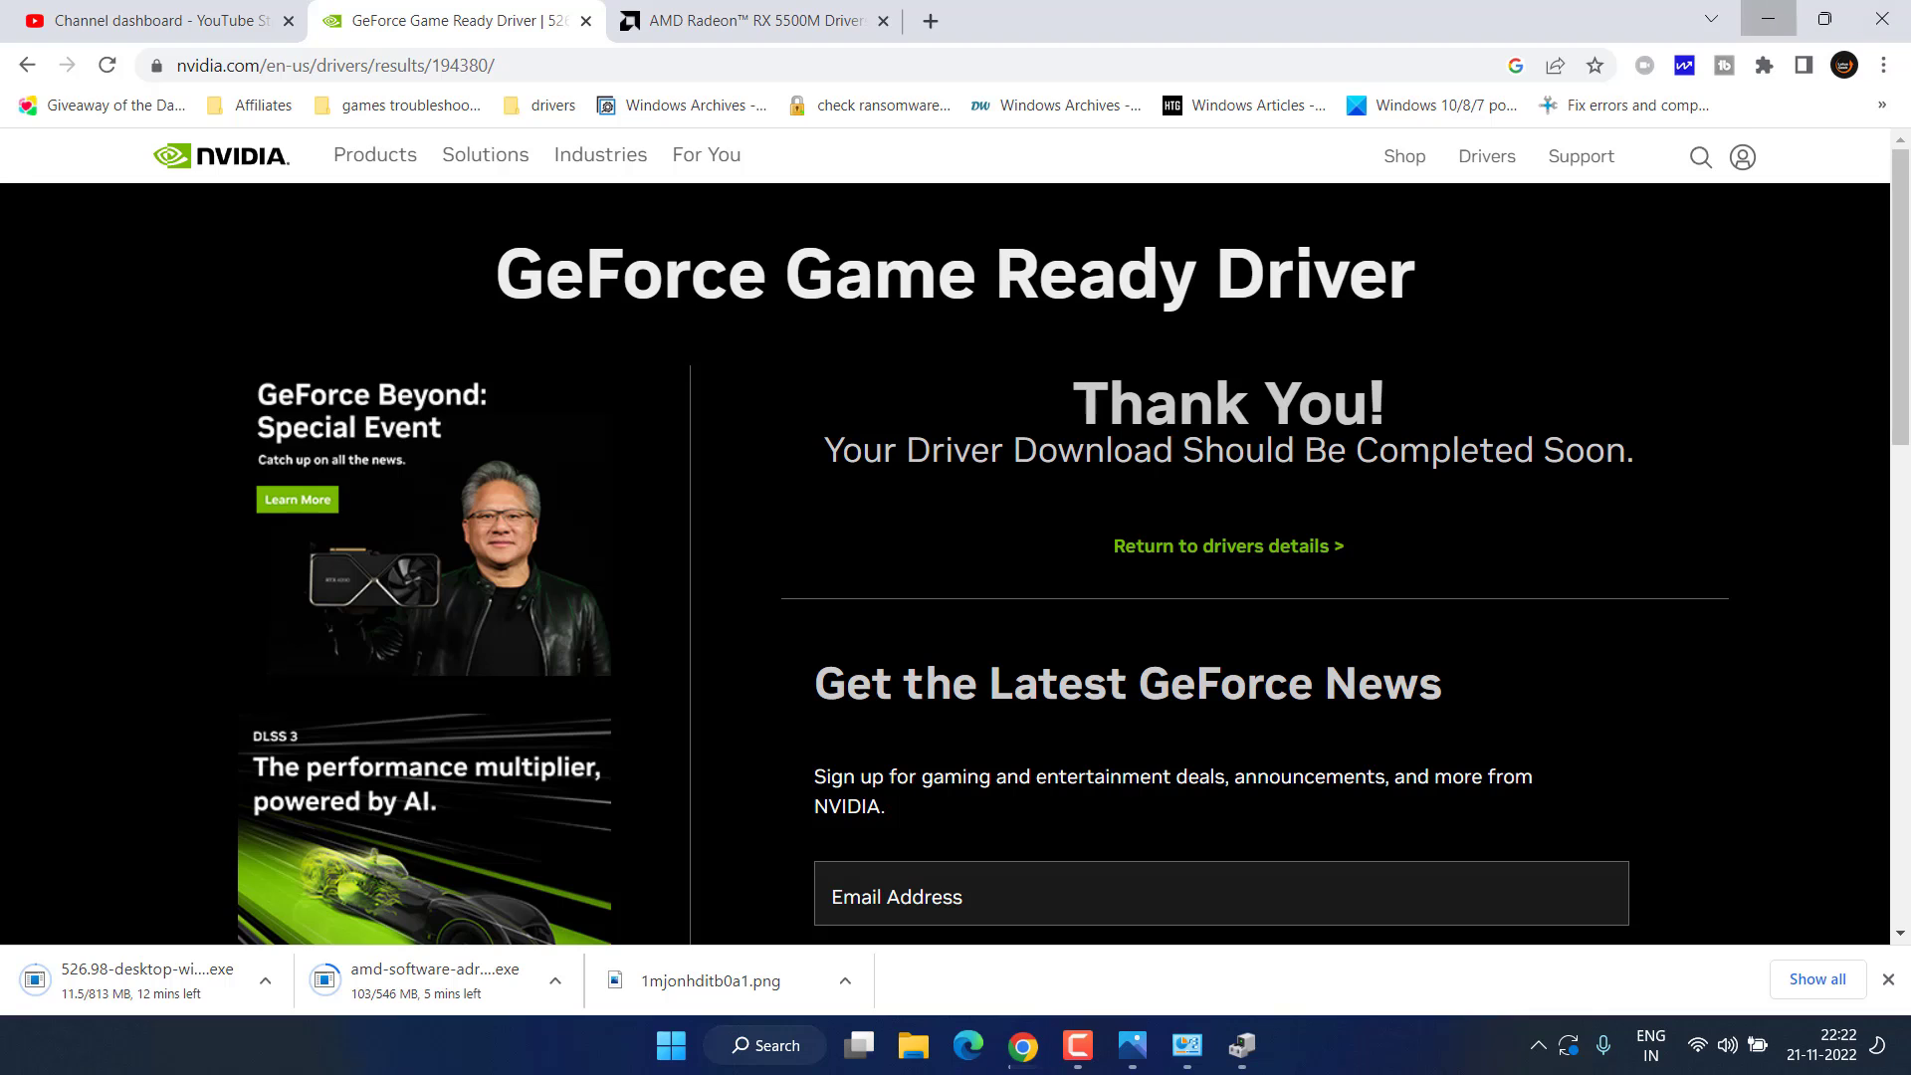
pyautogui.click(1767, 18)
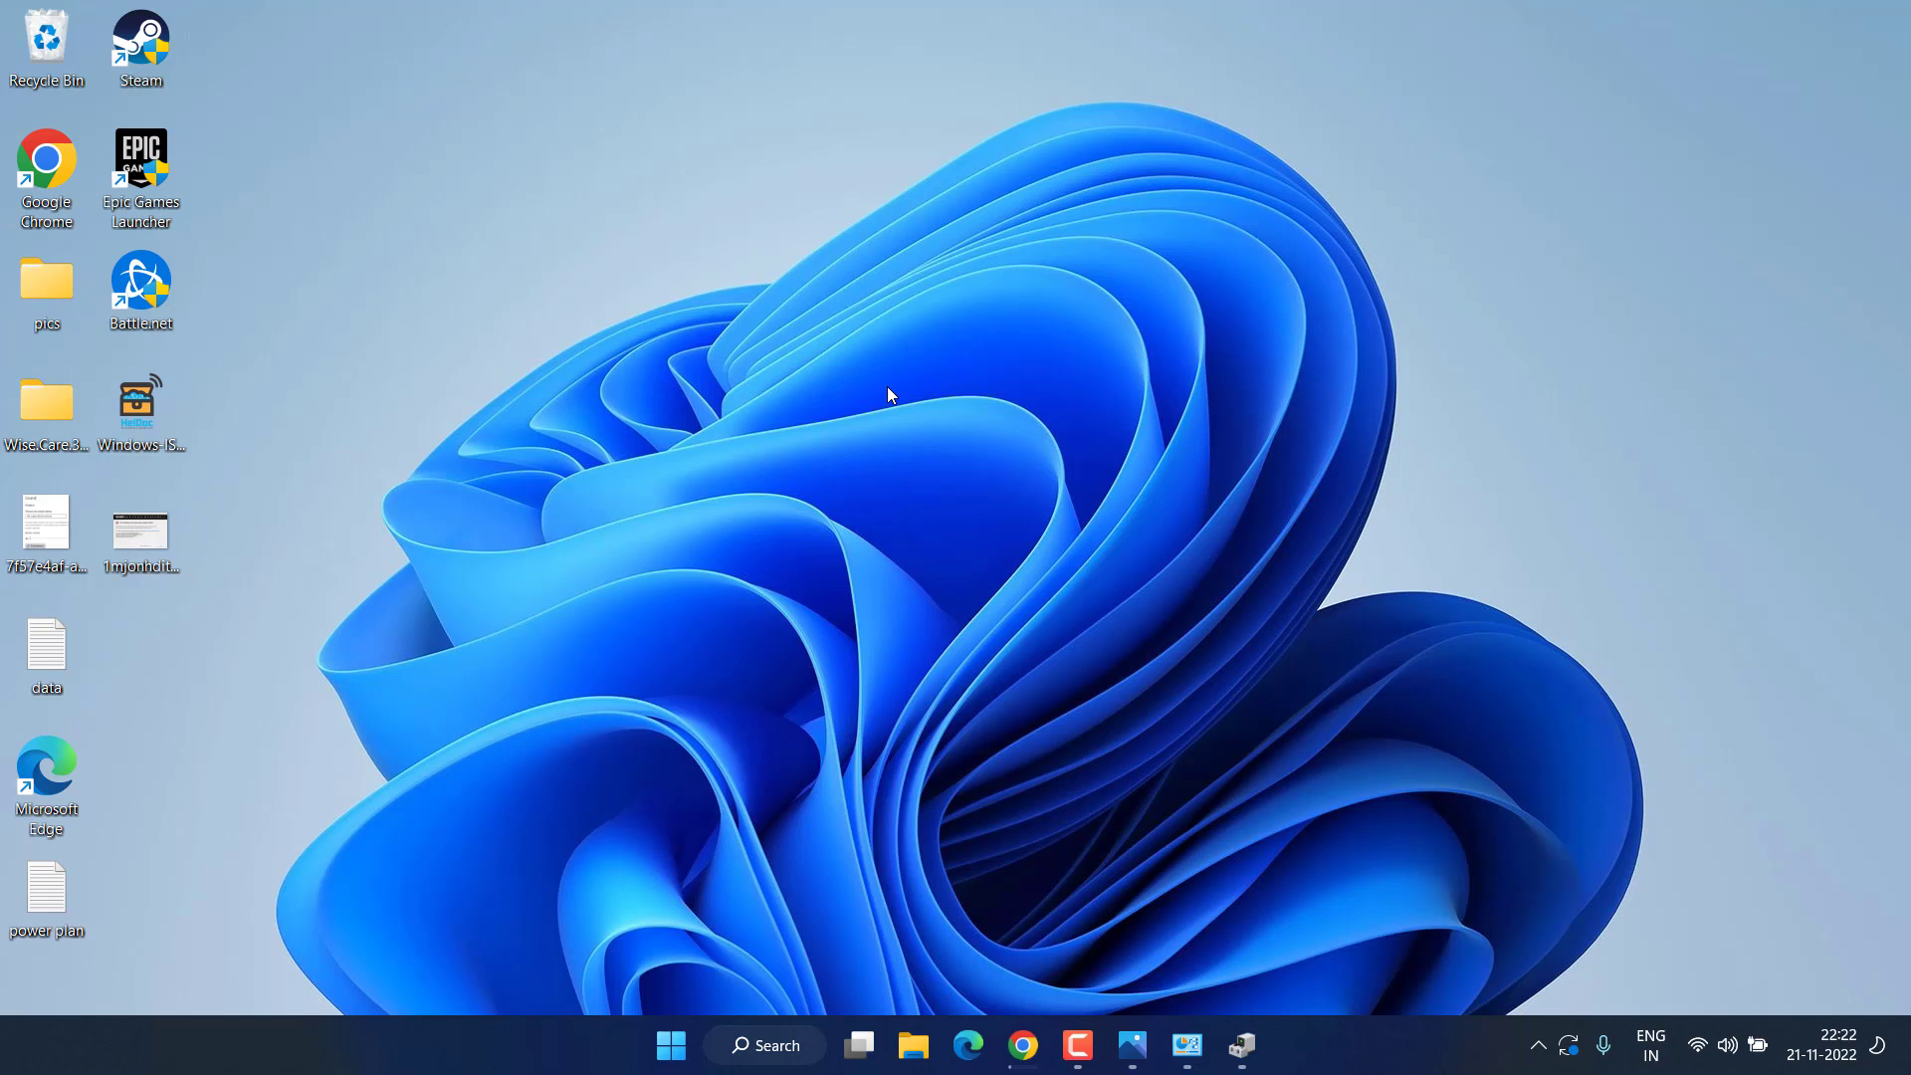
pyautogui.doubleClick(161, 47)
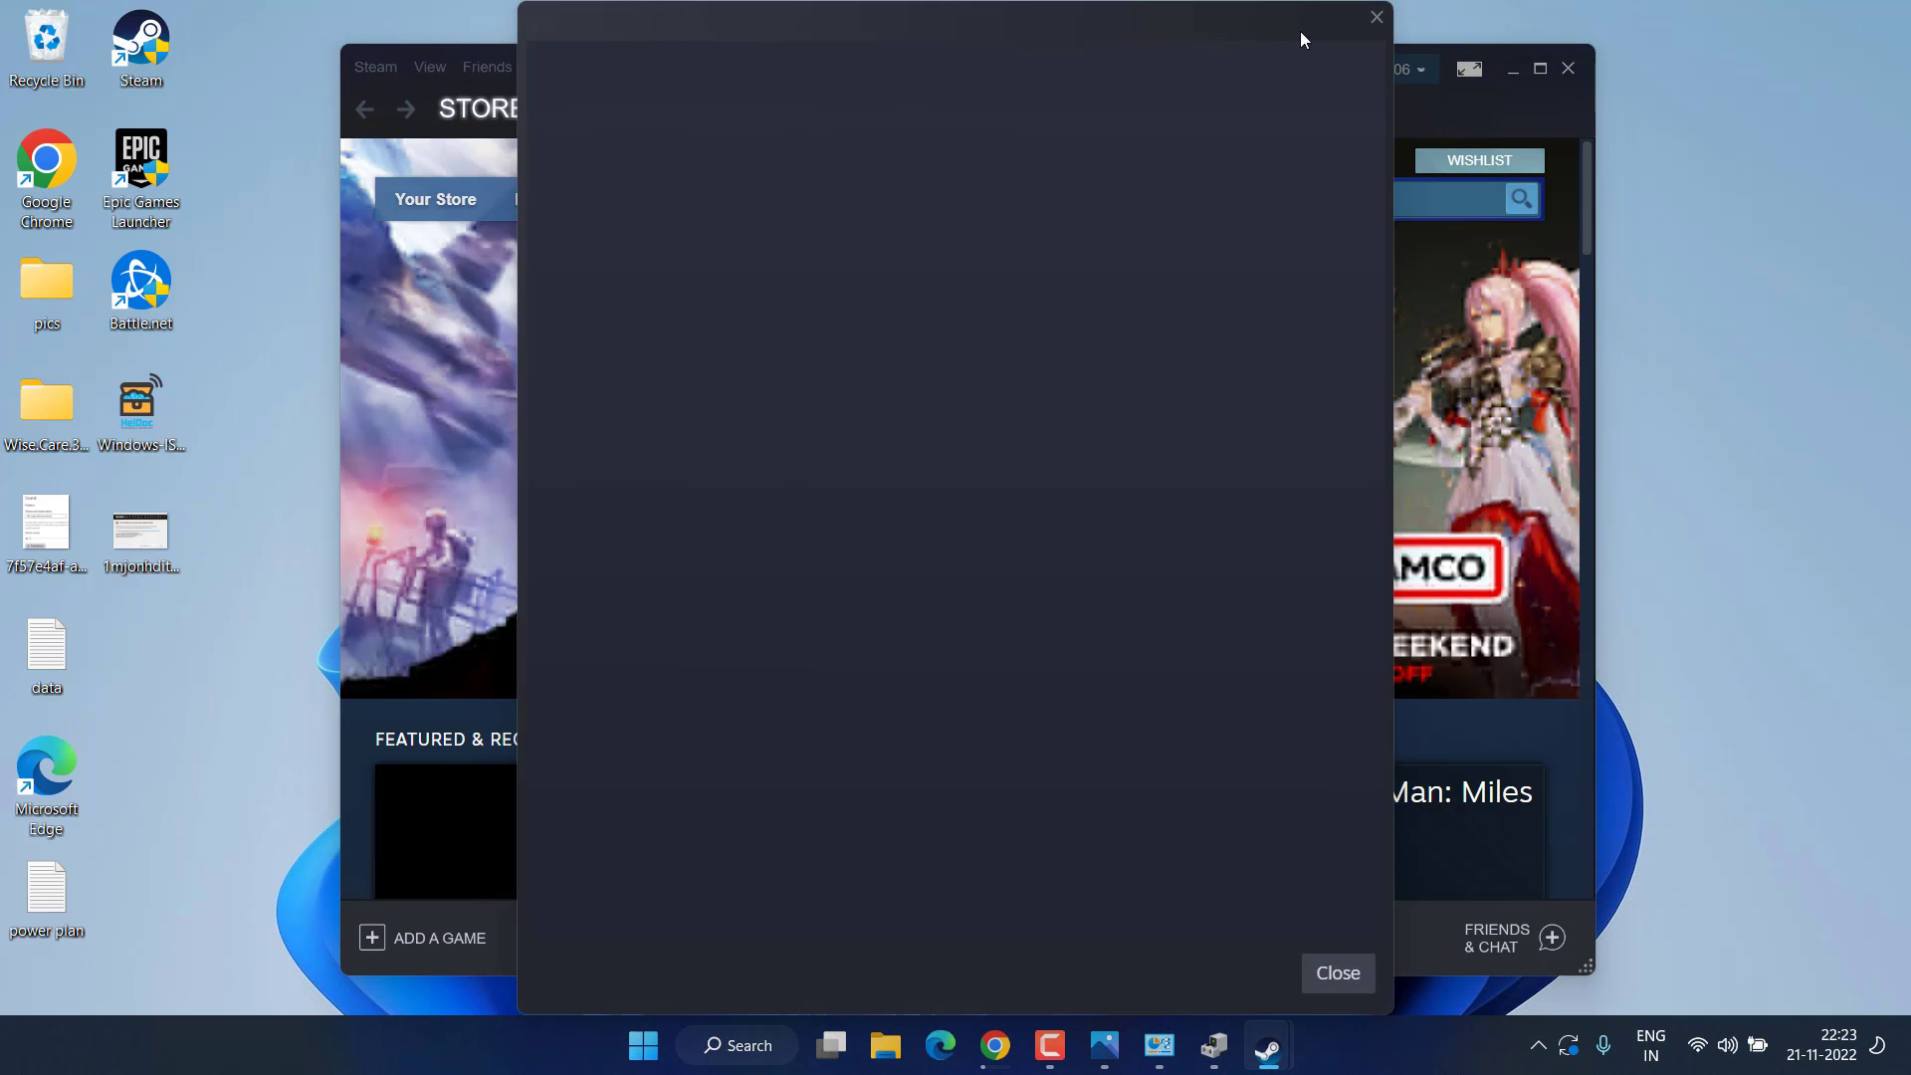
pyautogui.click(1379, 22)
pyautogui.click(387, 66)
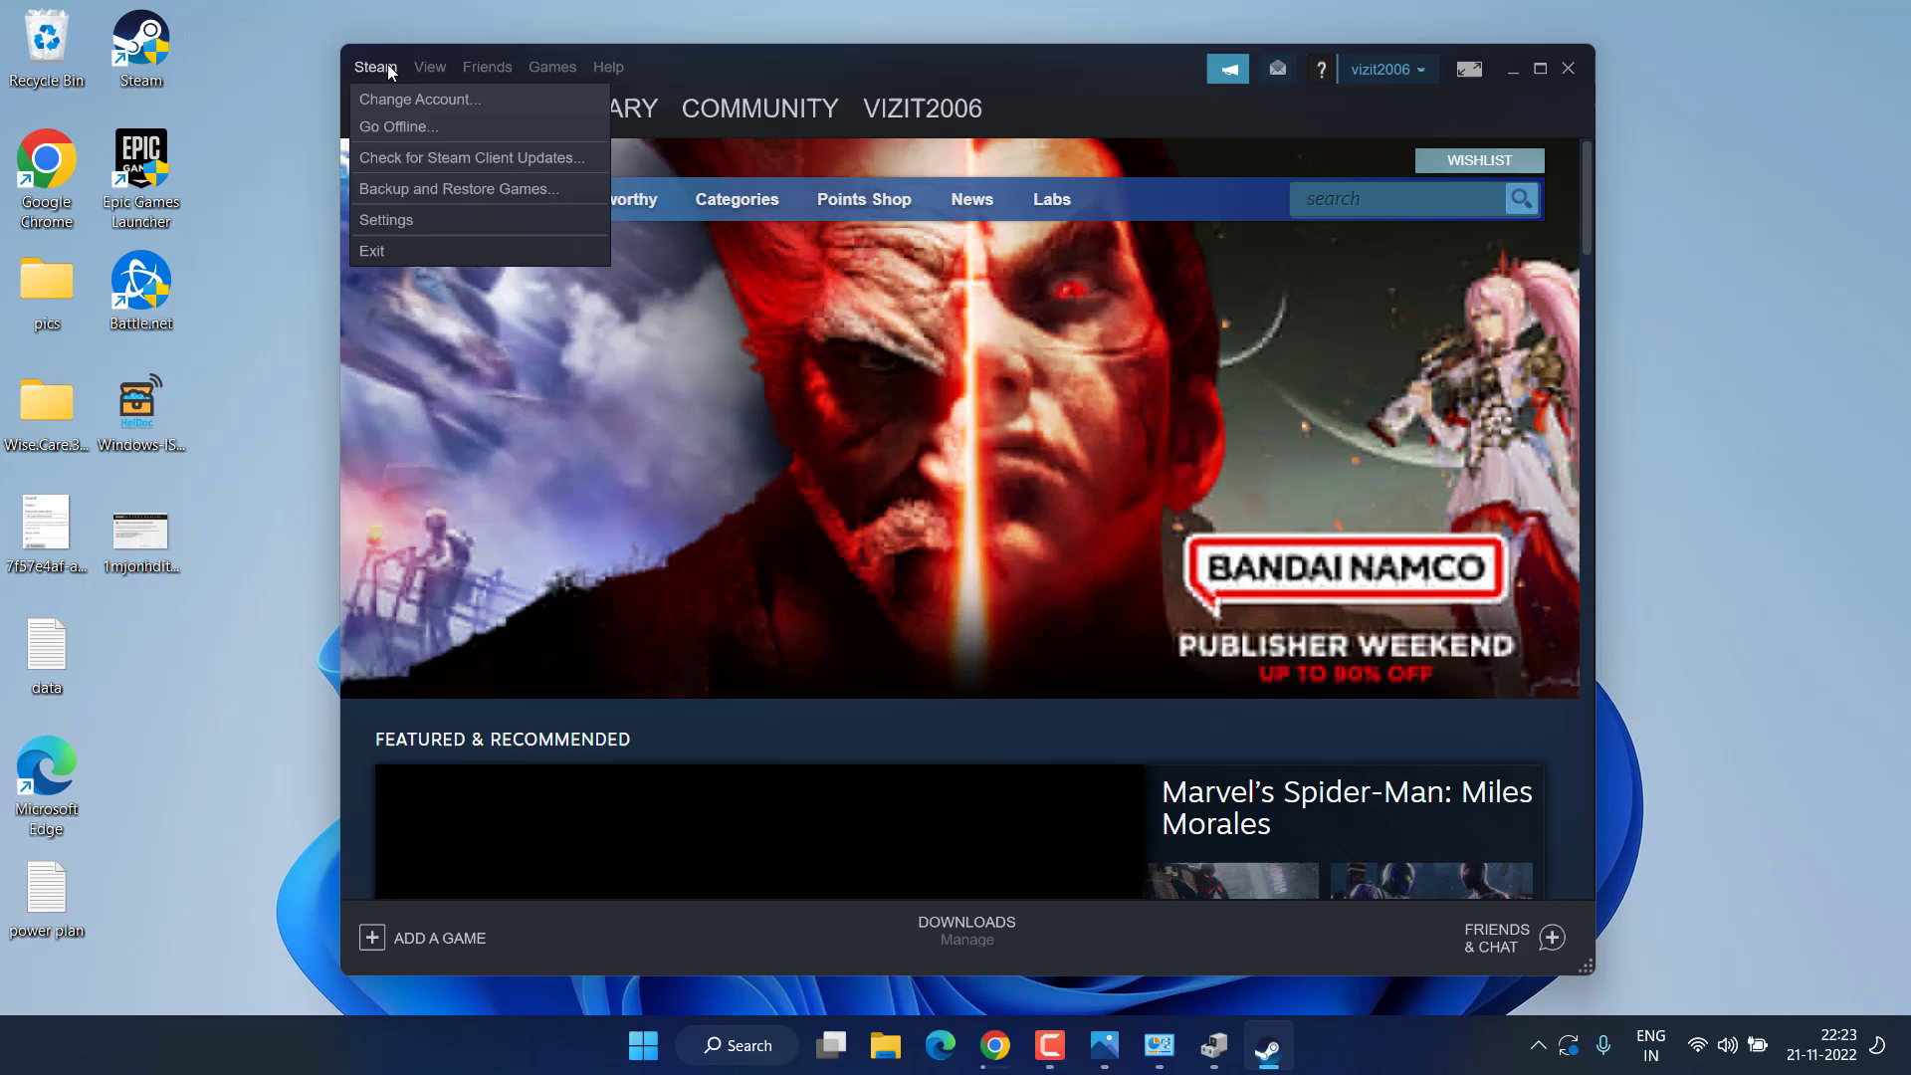
pyautogui.click(388, 220)
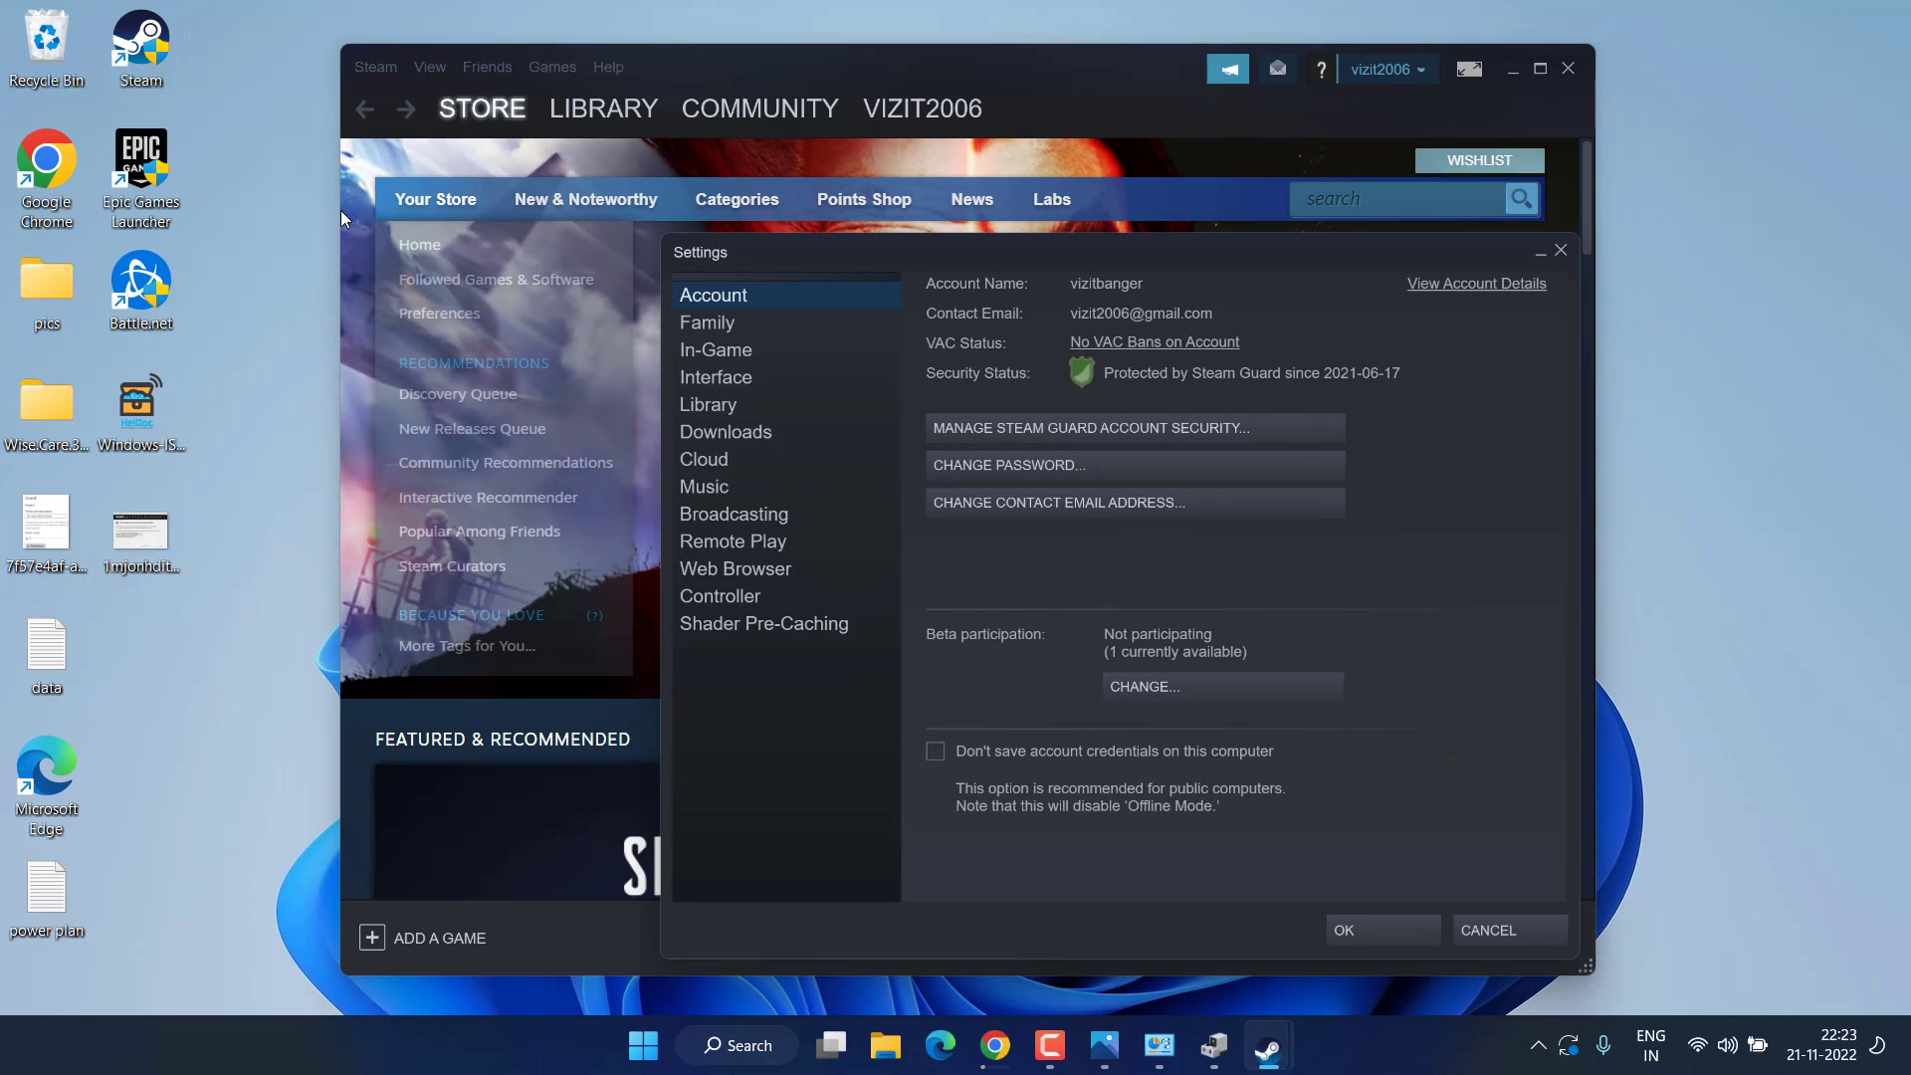
pyautogui.click(713, 350)
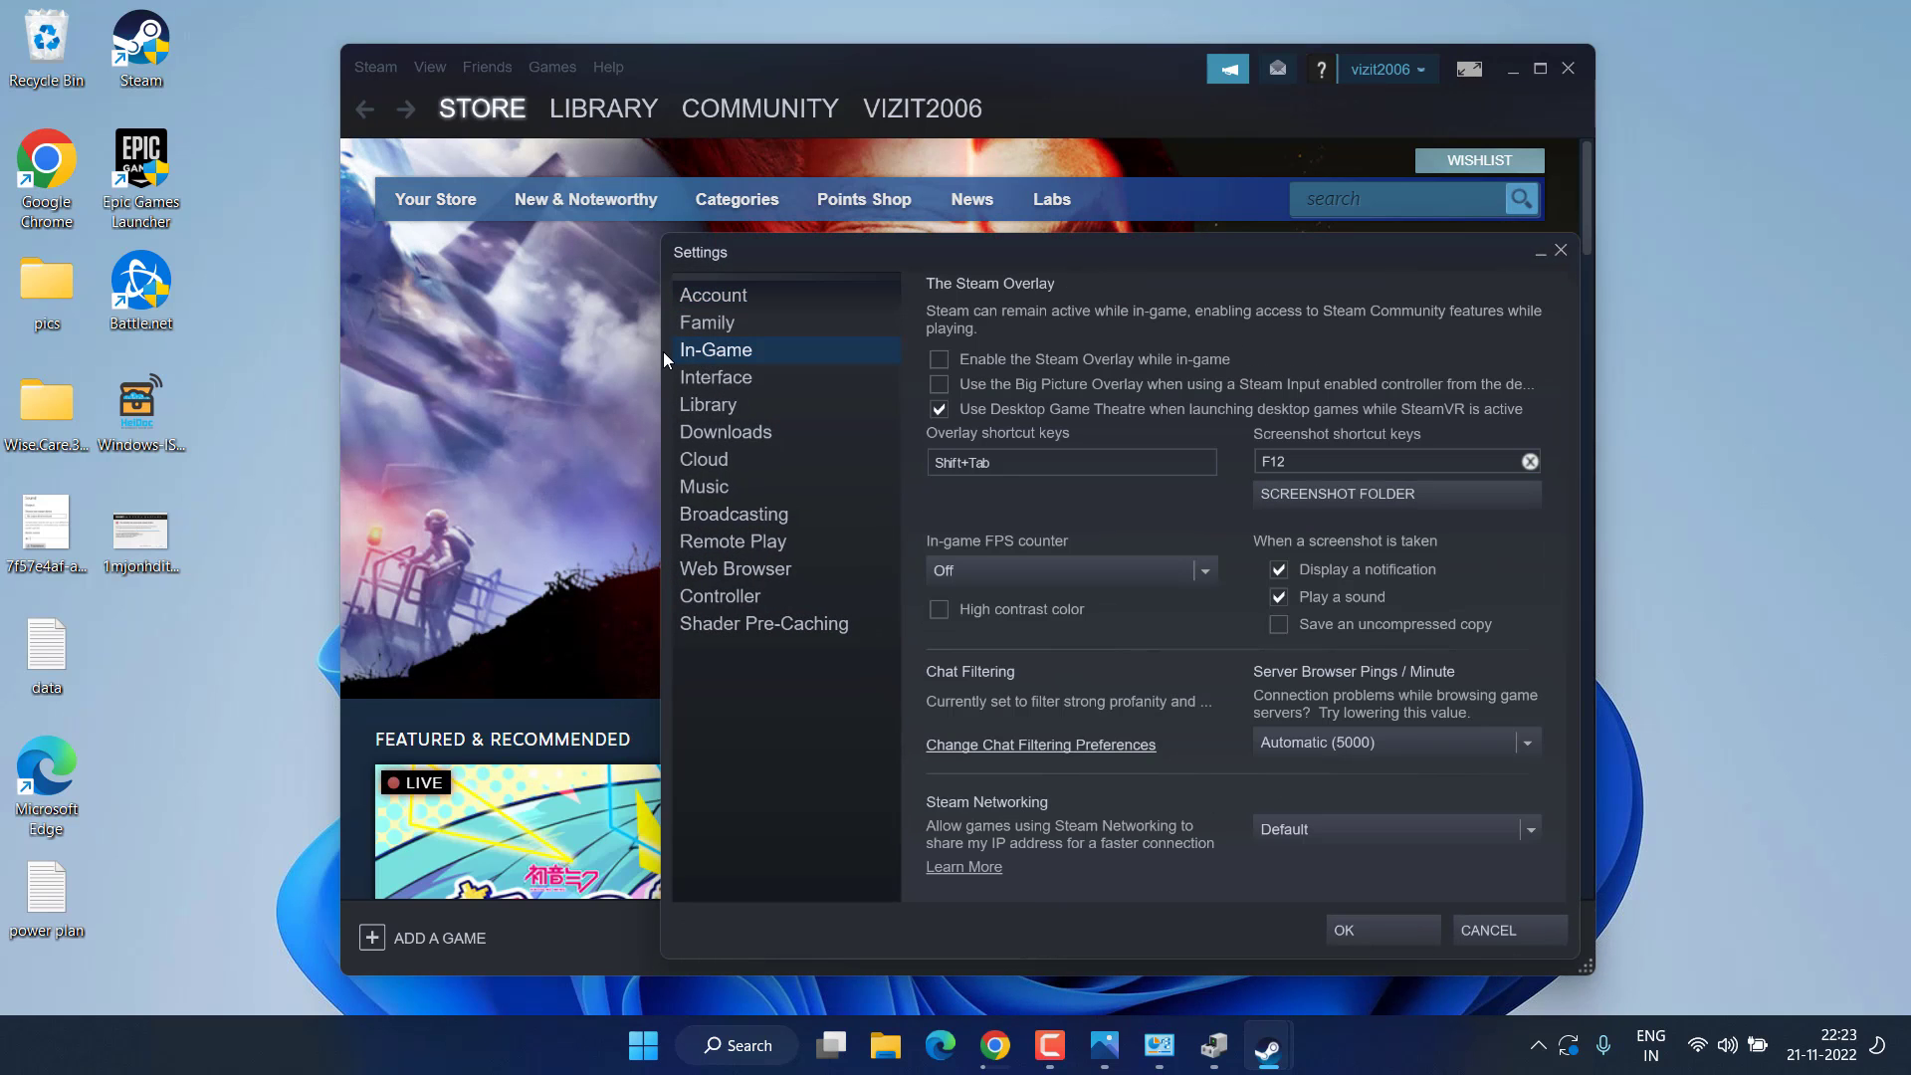
pyautogui.click(983, 356)
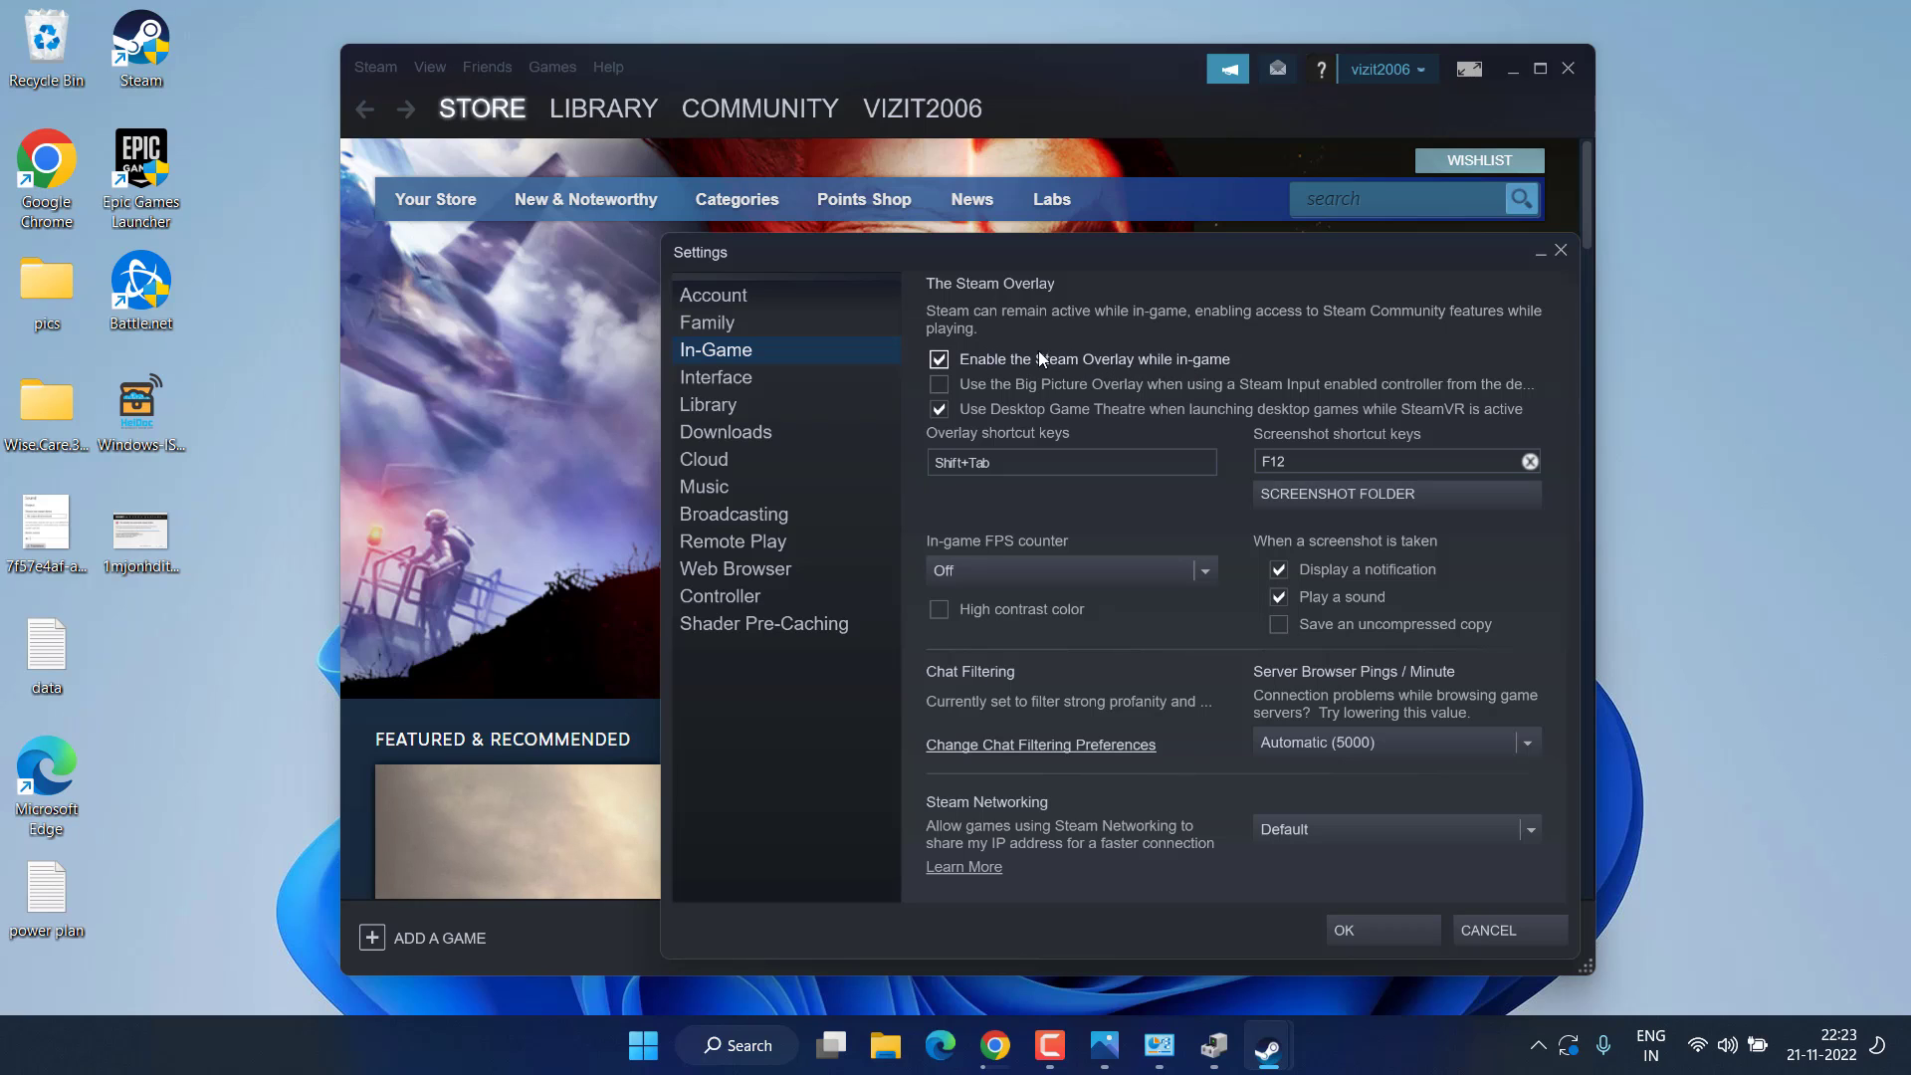
pyautogui.click(1001, 361)
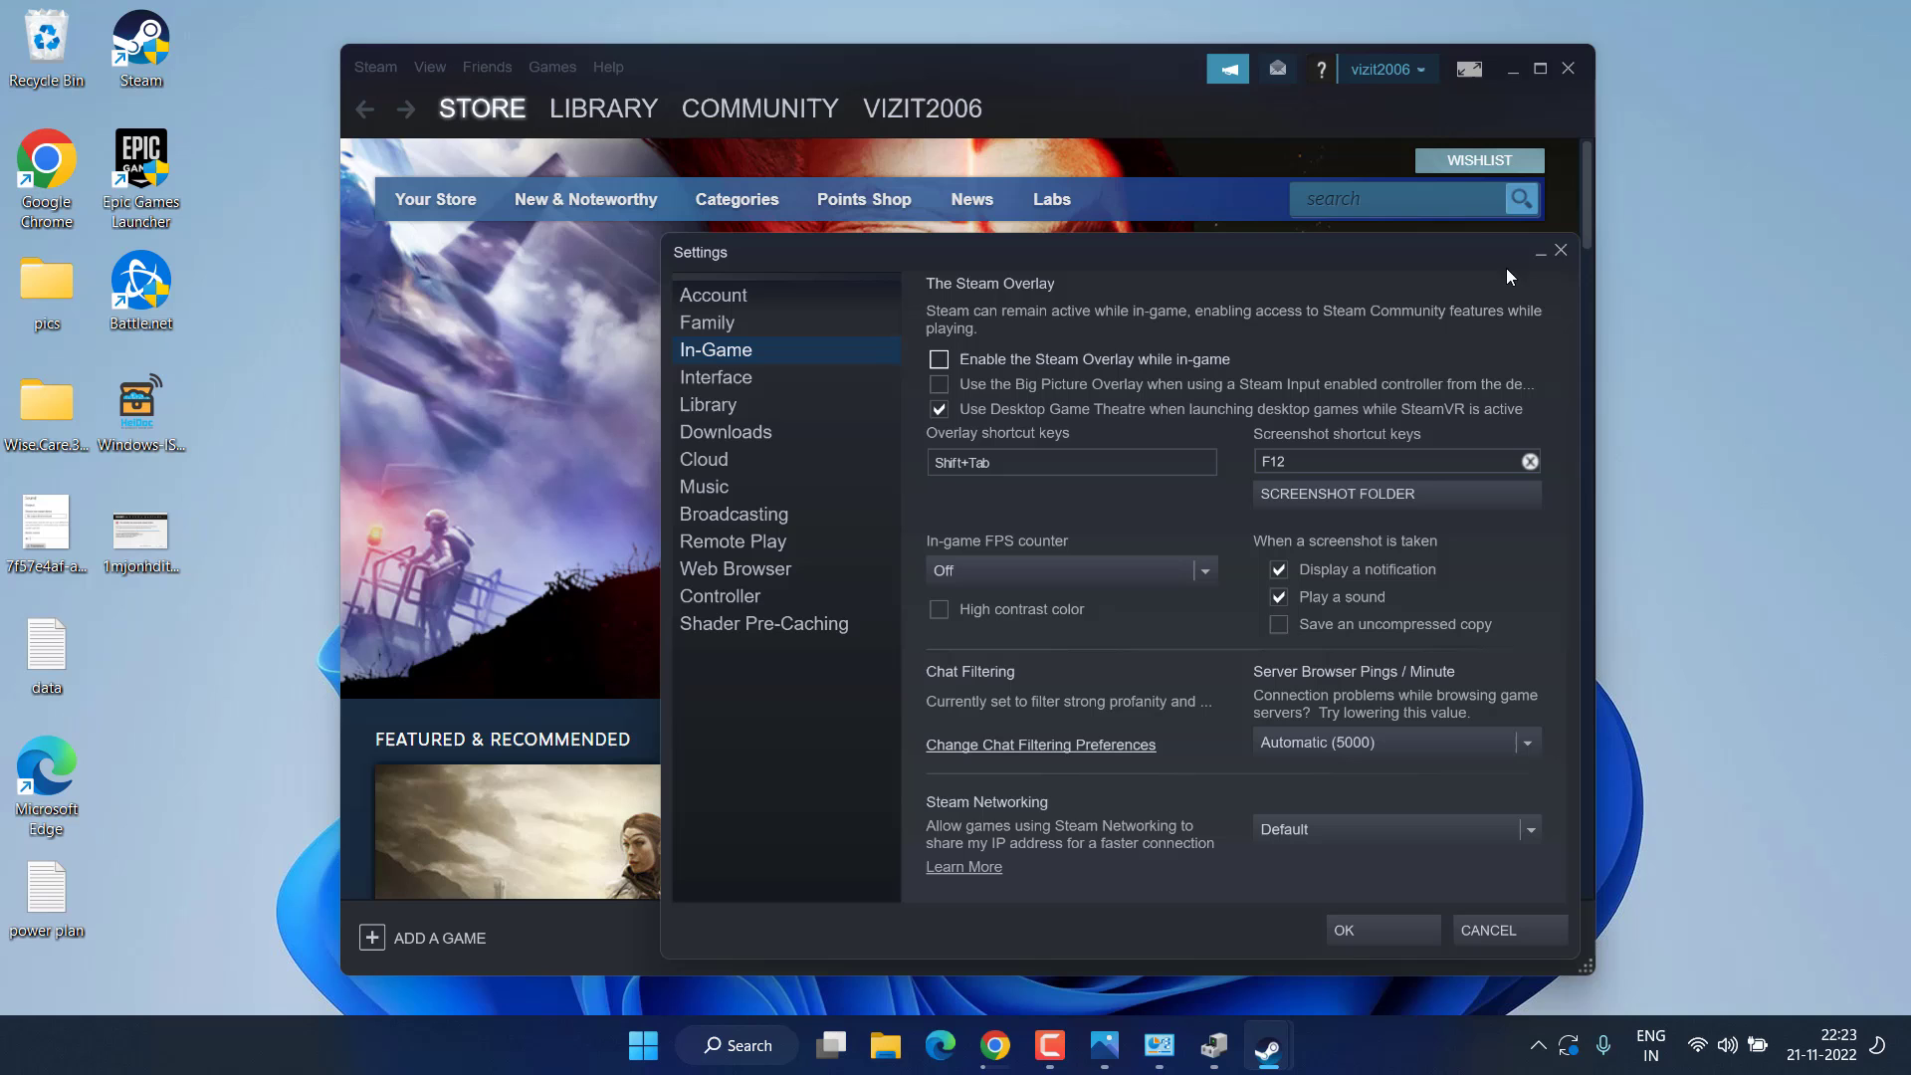
pyautogui.click(1558, 254)
pyautogui.click(1569, 66)
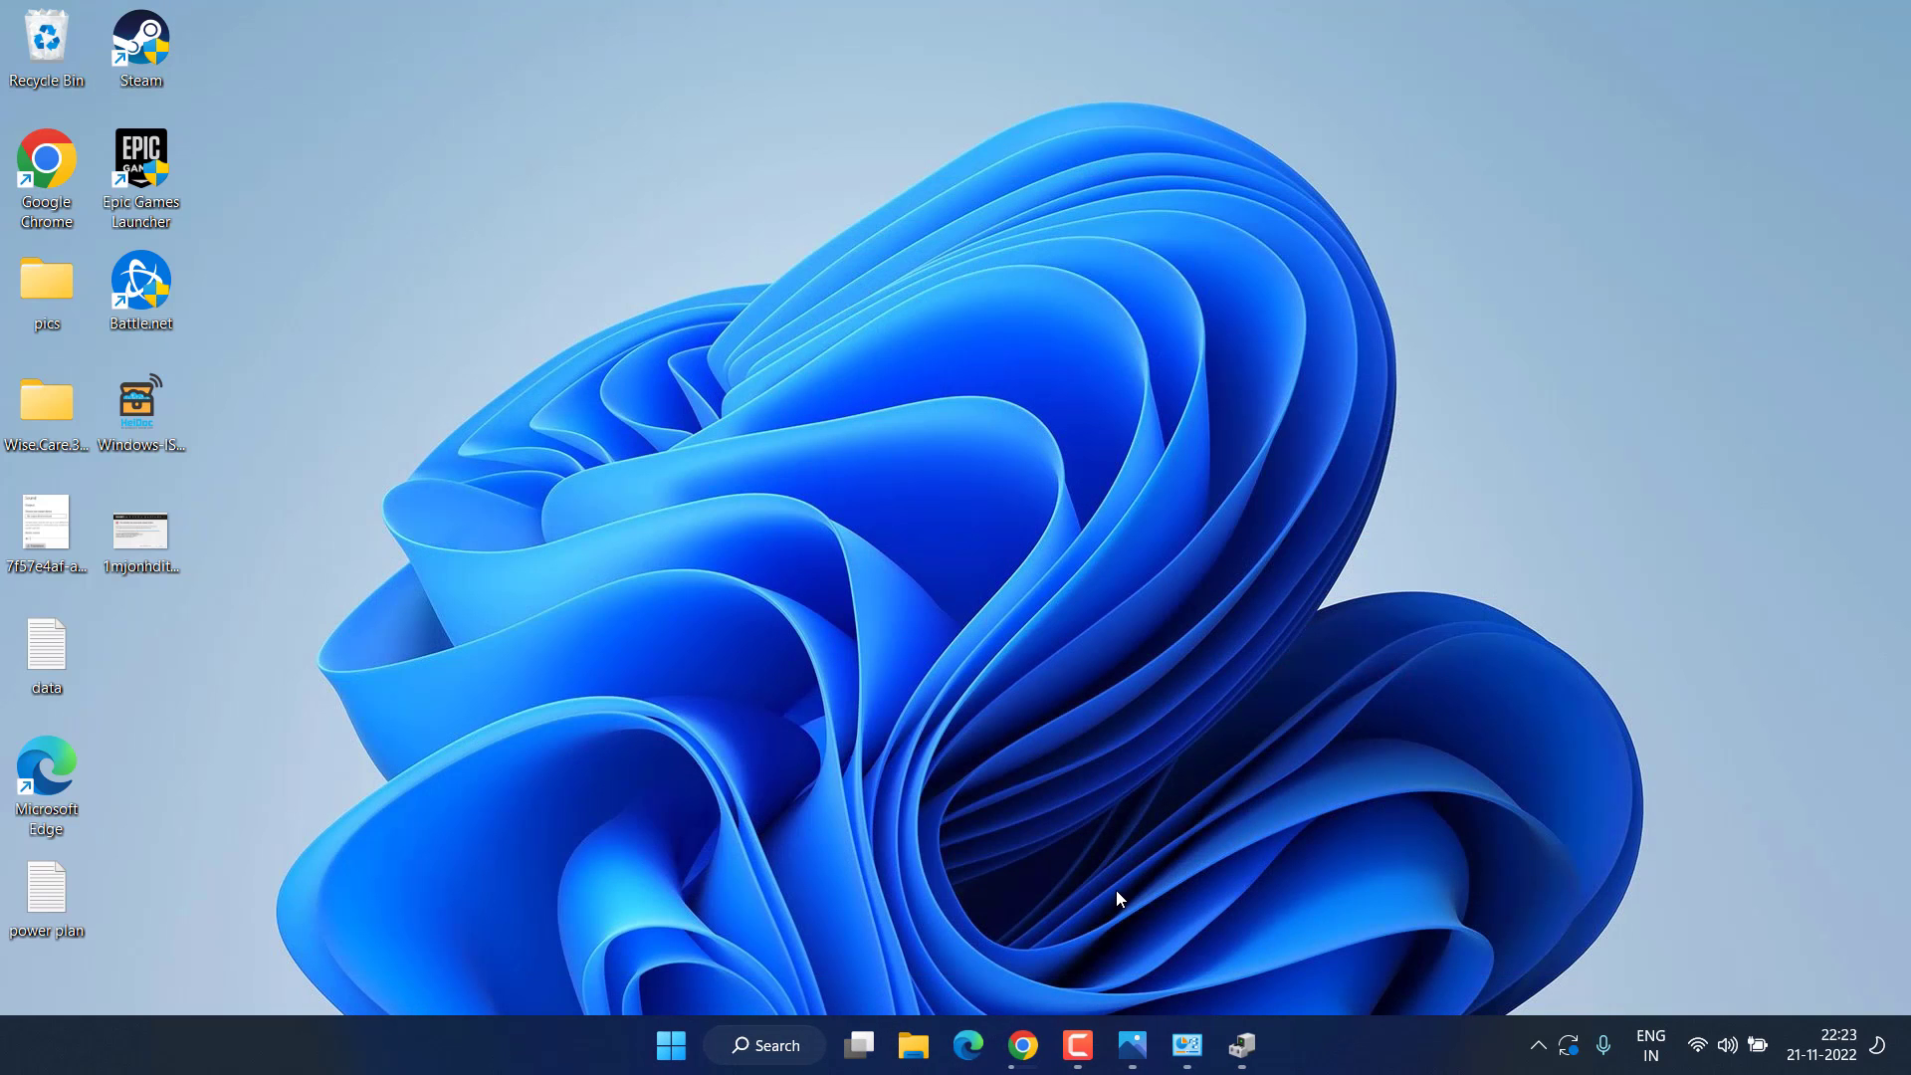
pyautogui.moveTo(1103, 1045)
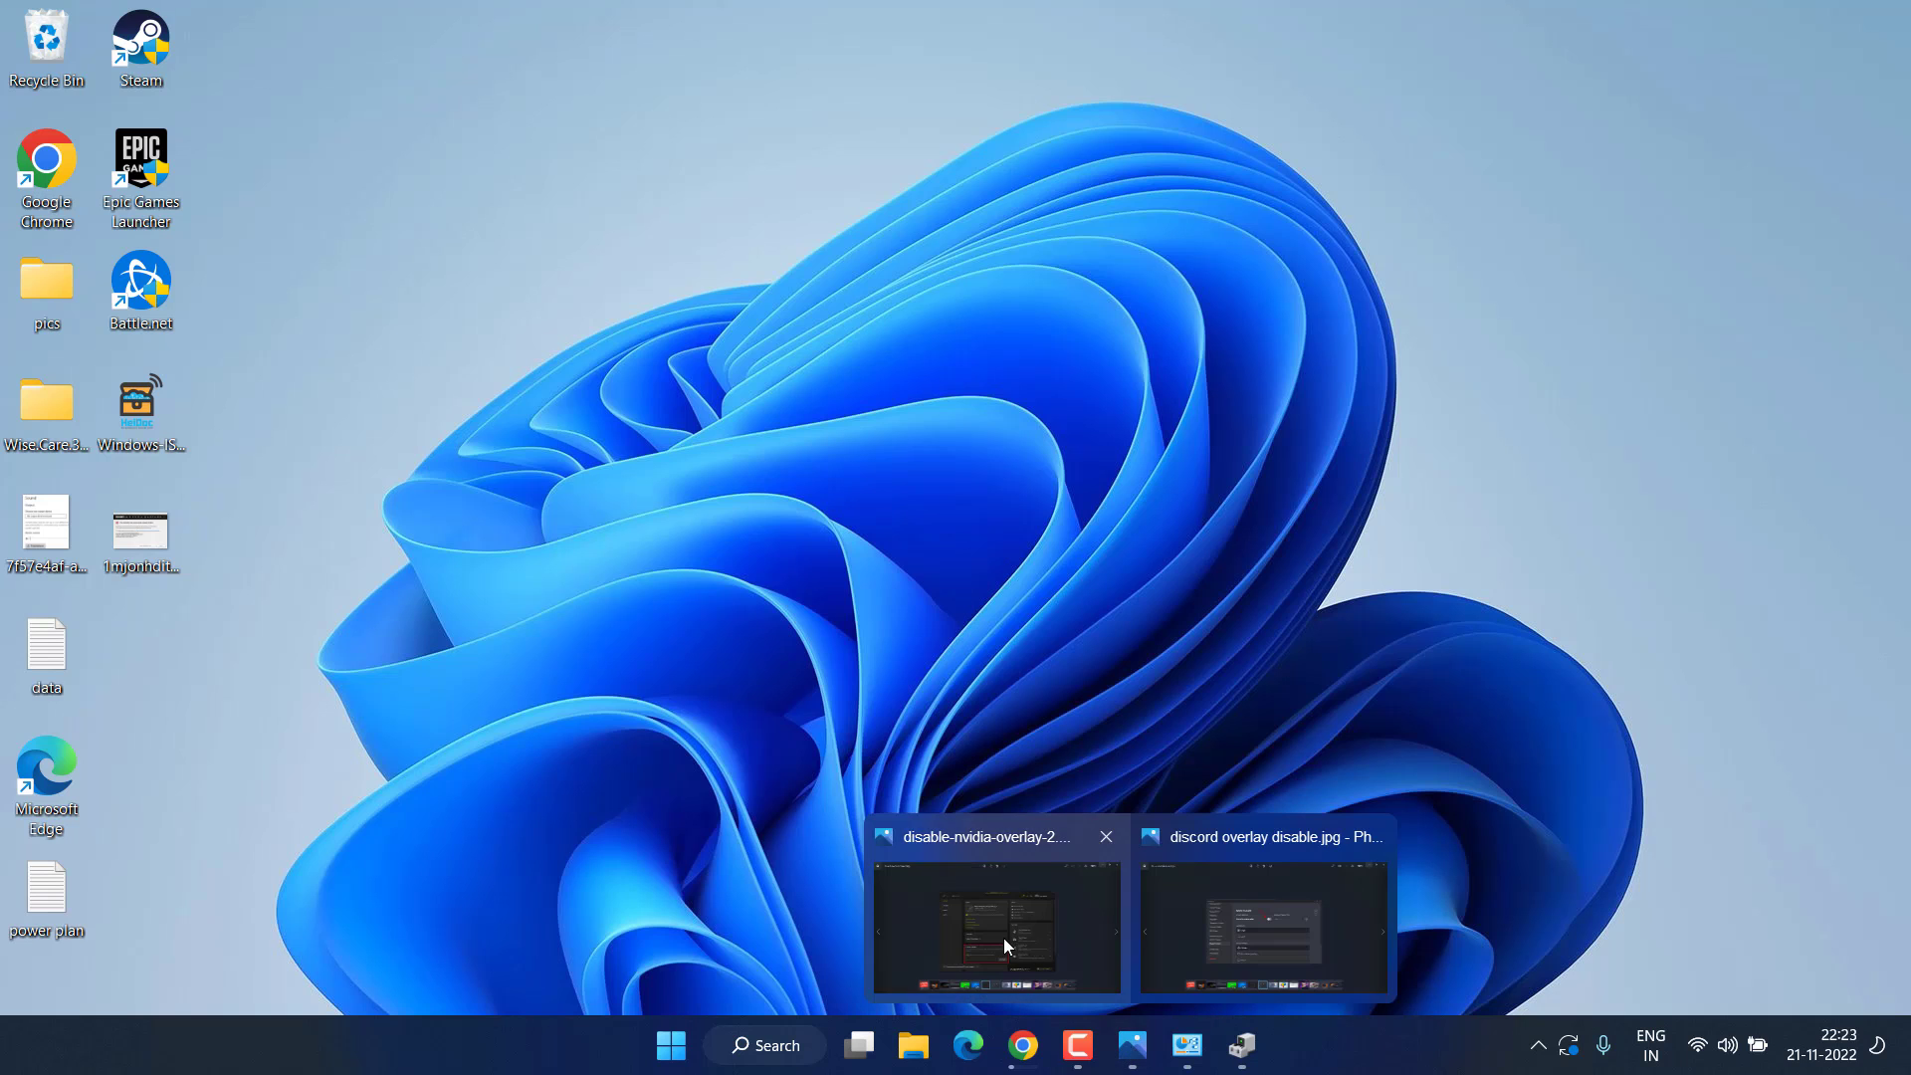
pyautogui.click(990, 935)
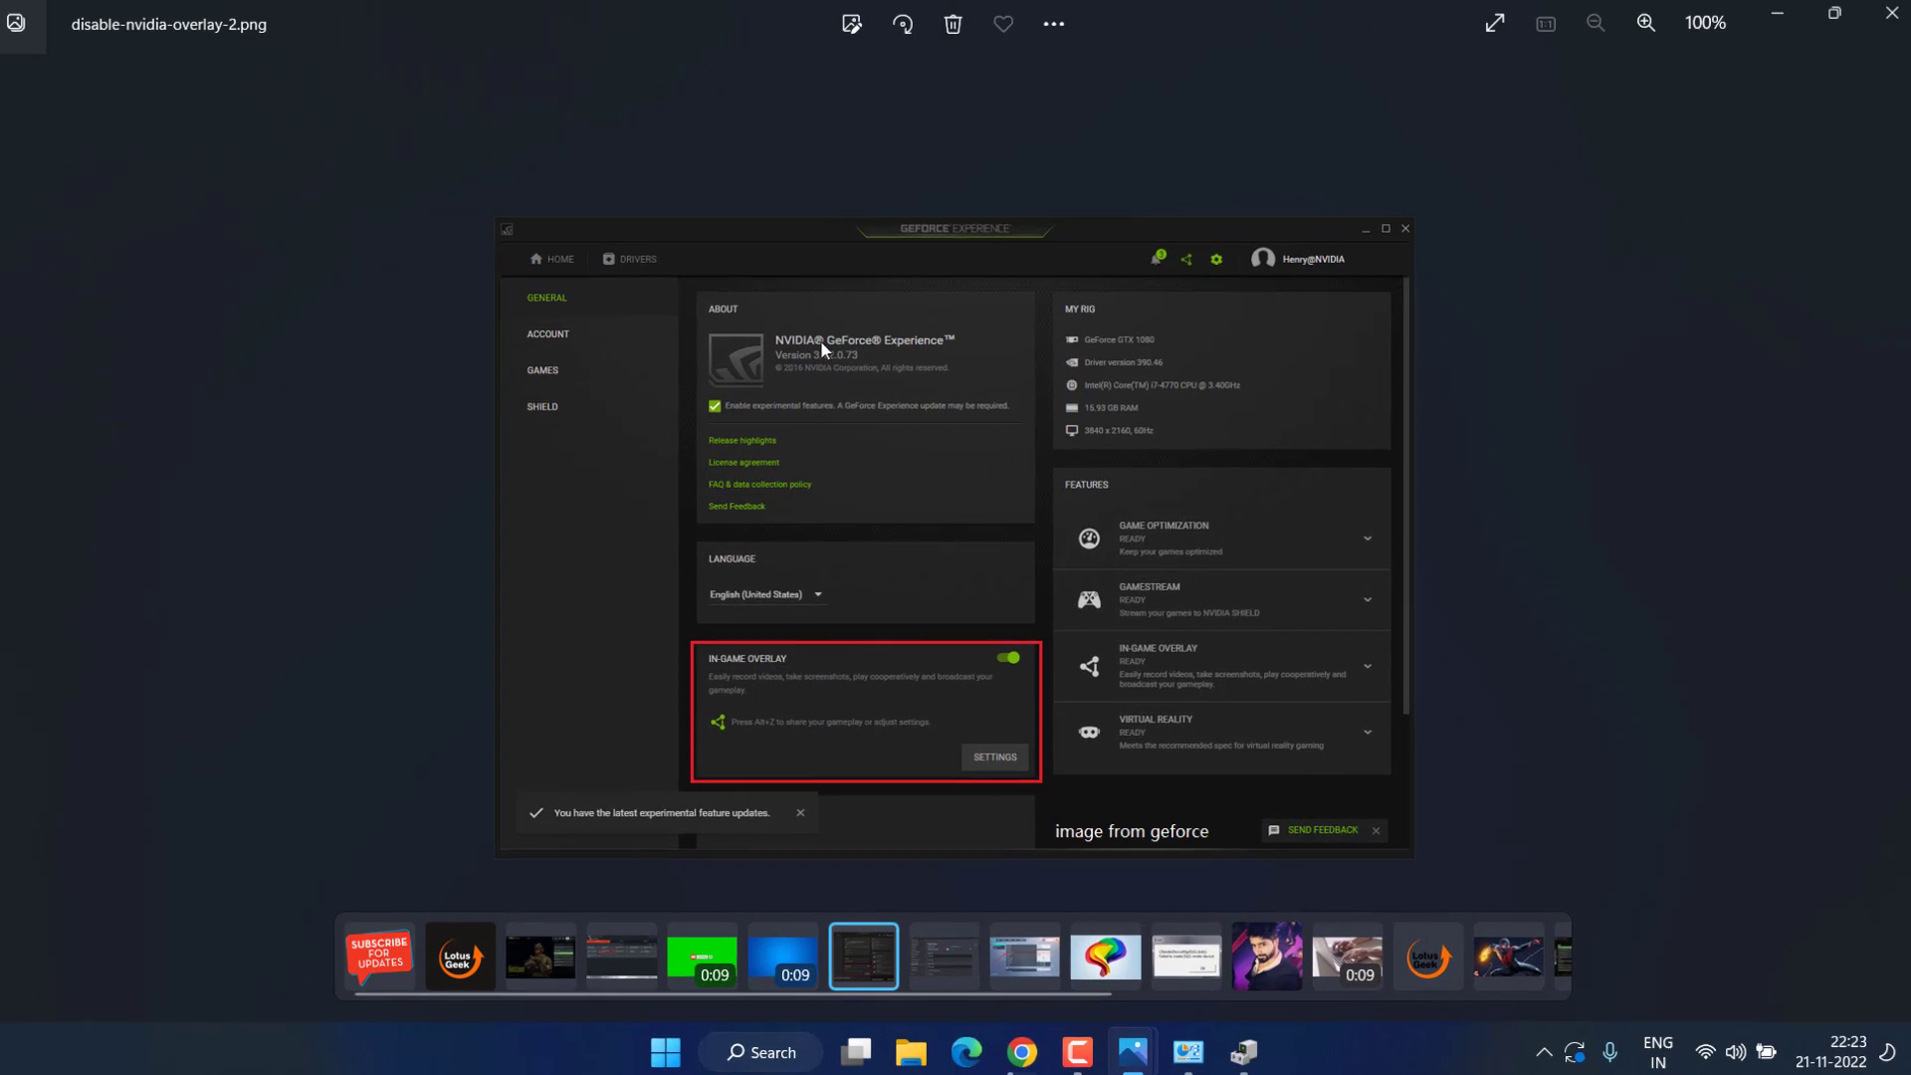